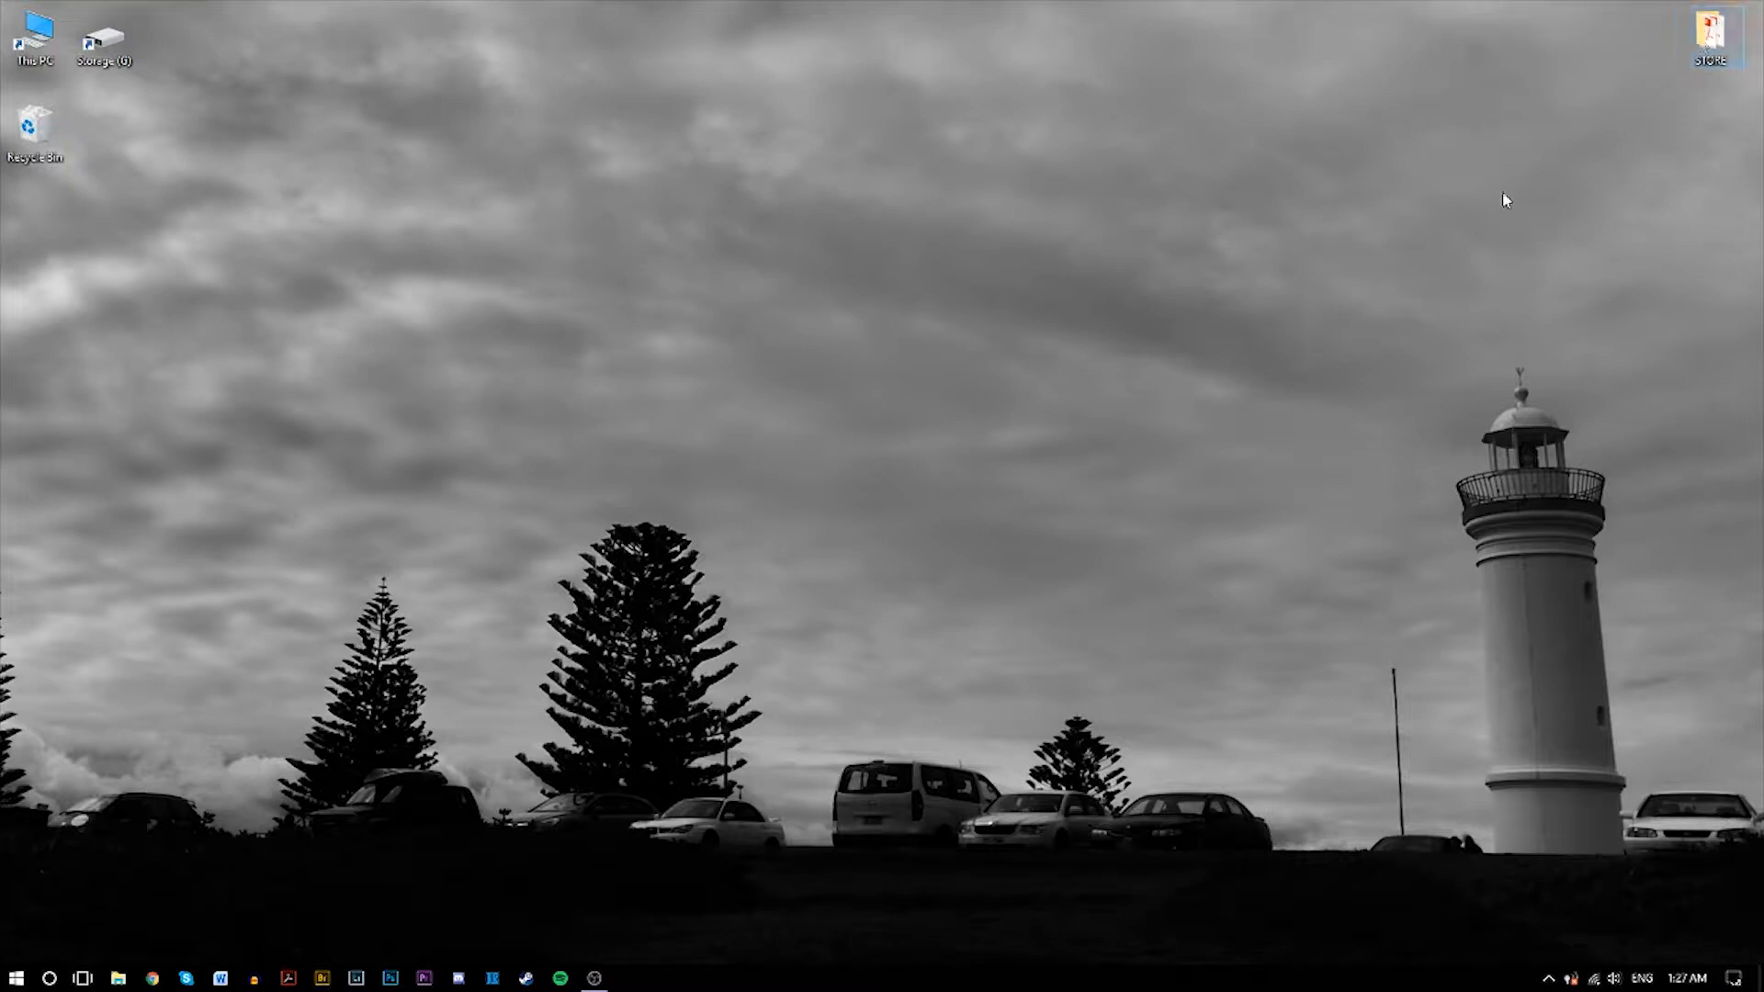
double_click(1696, 35)
left_click(1279, 123)
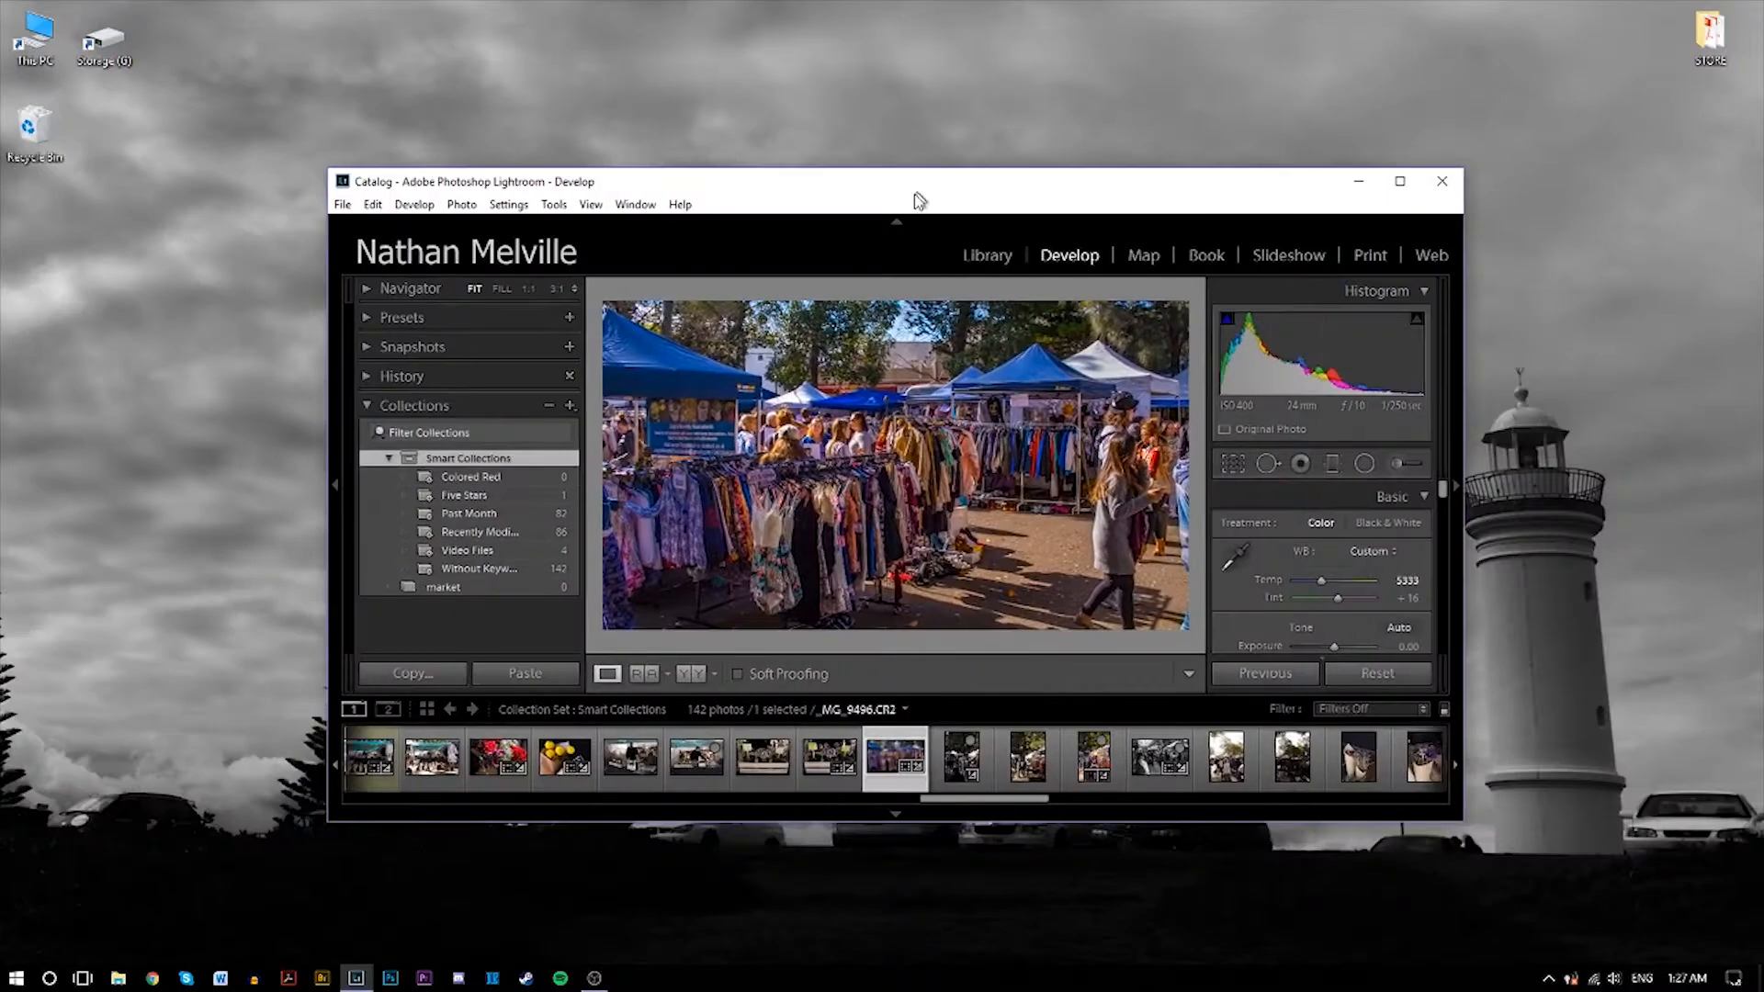
left_click_drag(913, 195, 853, 196)
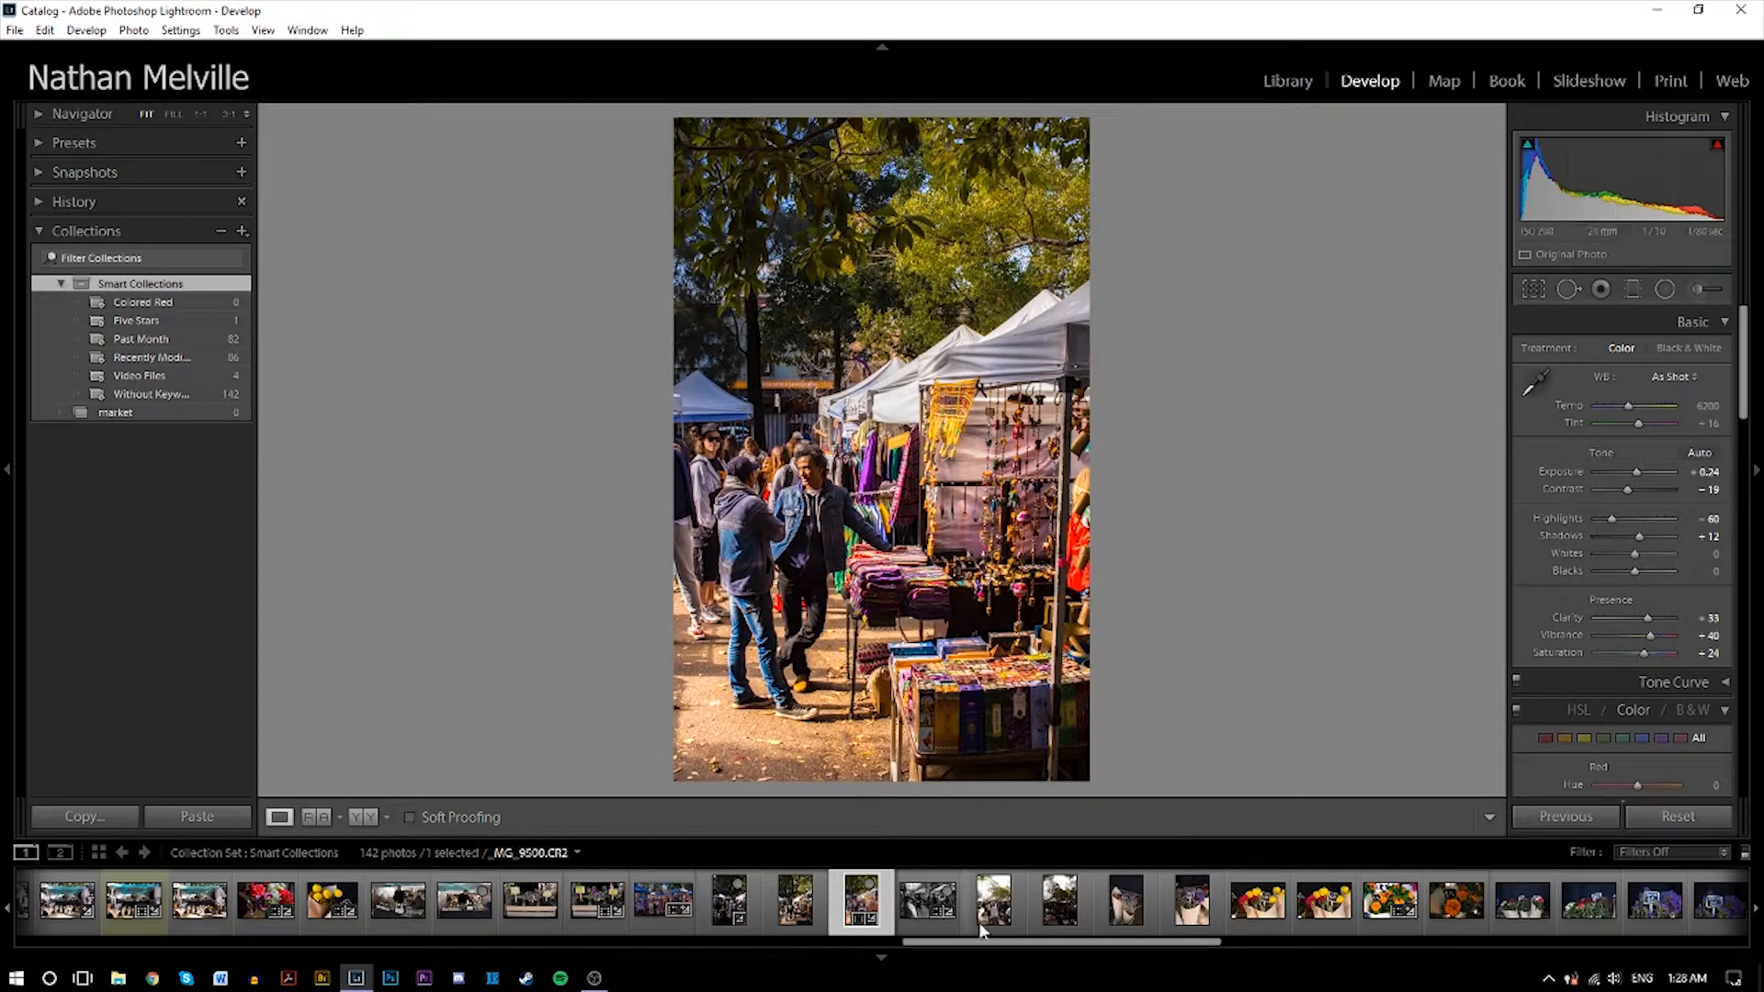
Browse the filmstrip back through the Opera House night photos to the Harbour Bridge shot _MG_9290.CR2.
left_click_drag(1028, 942, 377, 926)
left_click(440, 909)
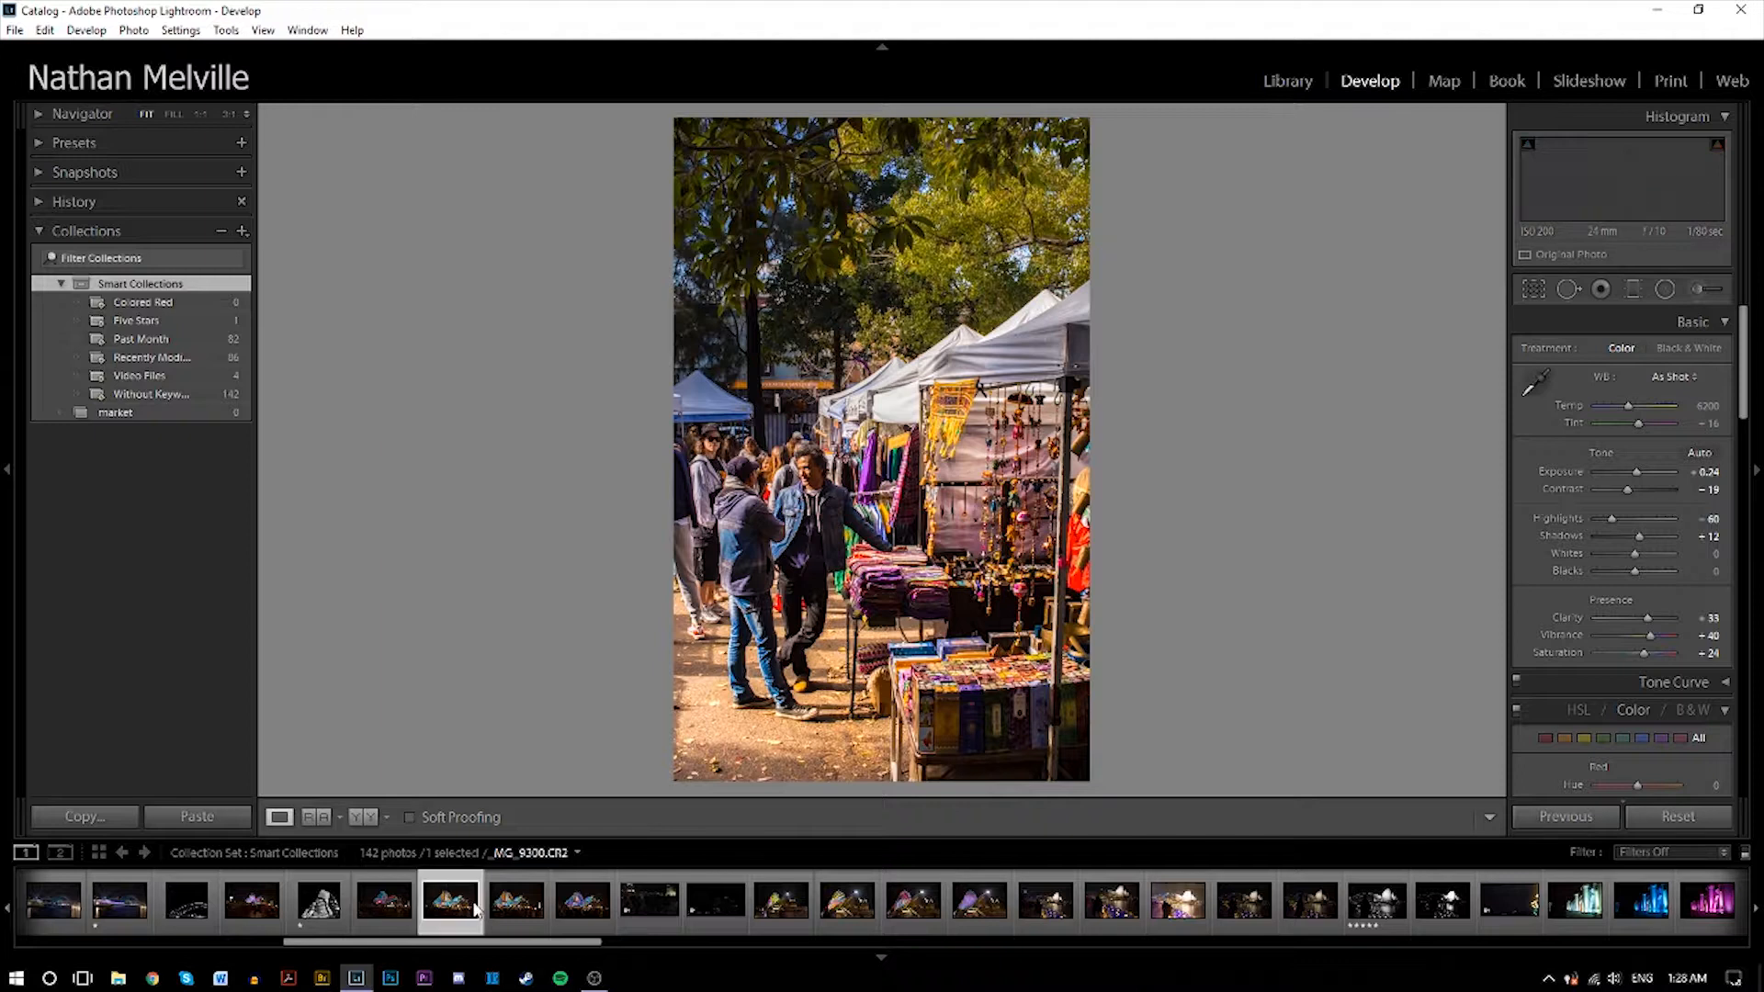
left_click(384, 910)
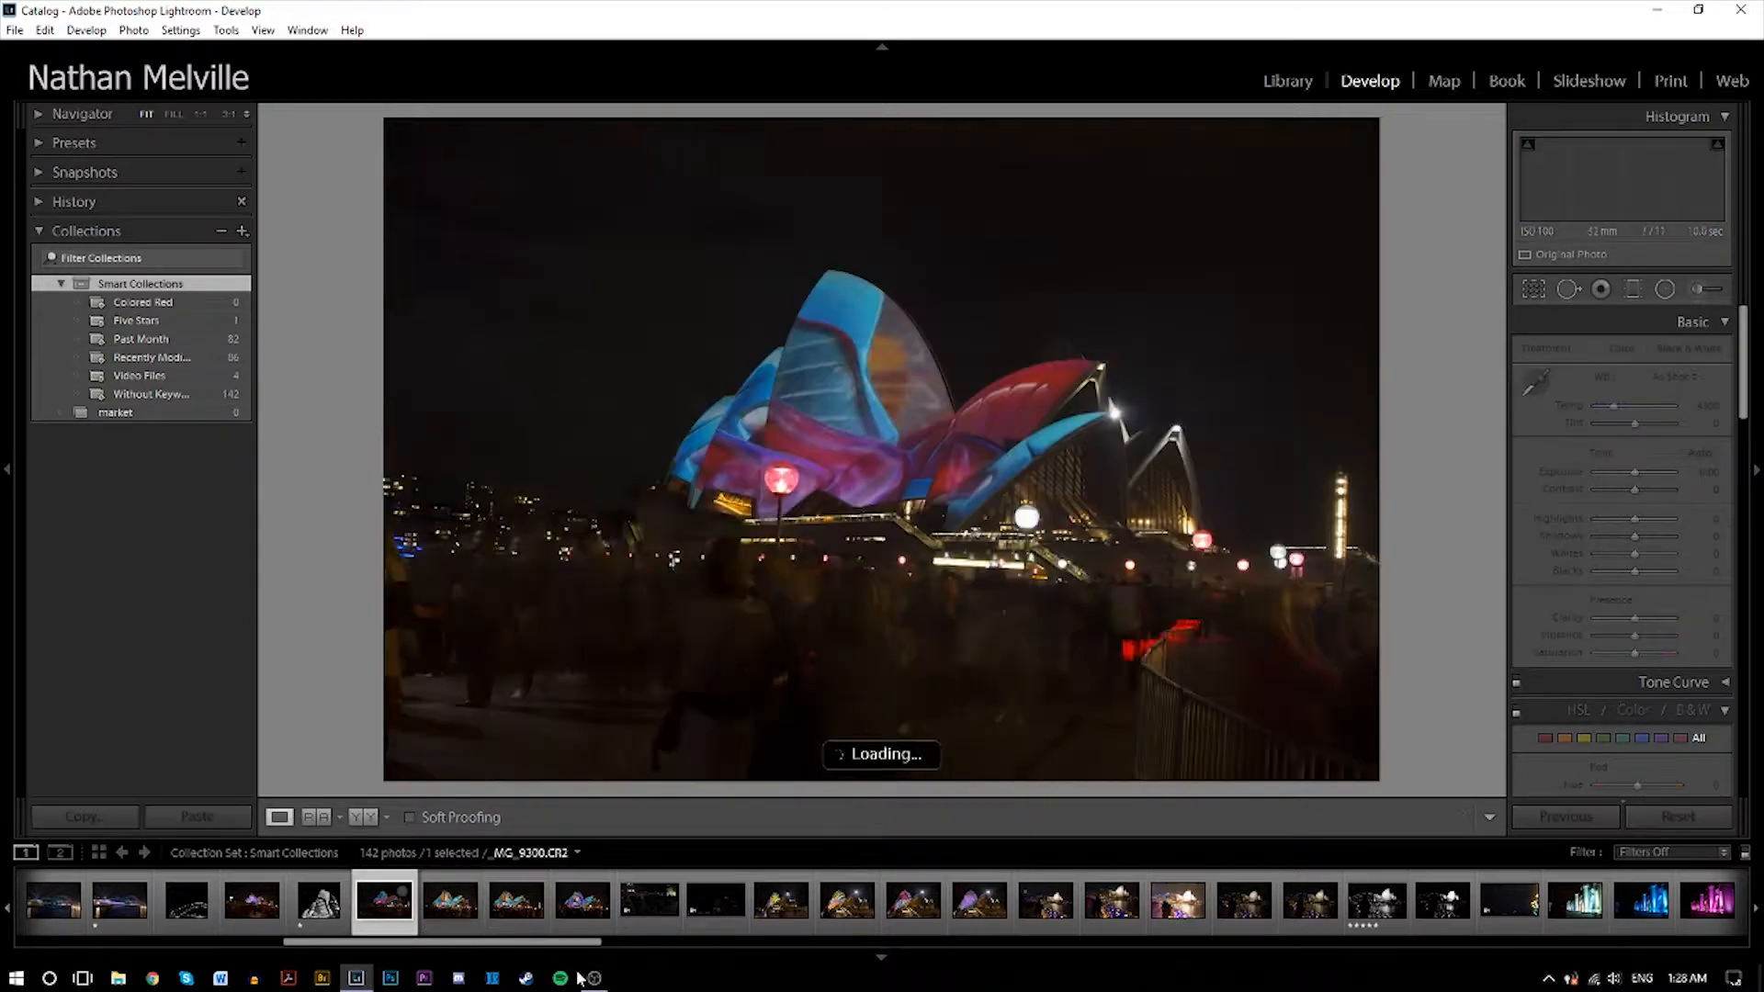
scroll(892, 938, "up", 5)
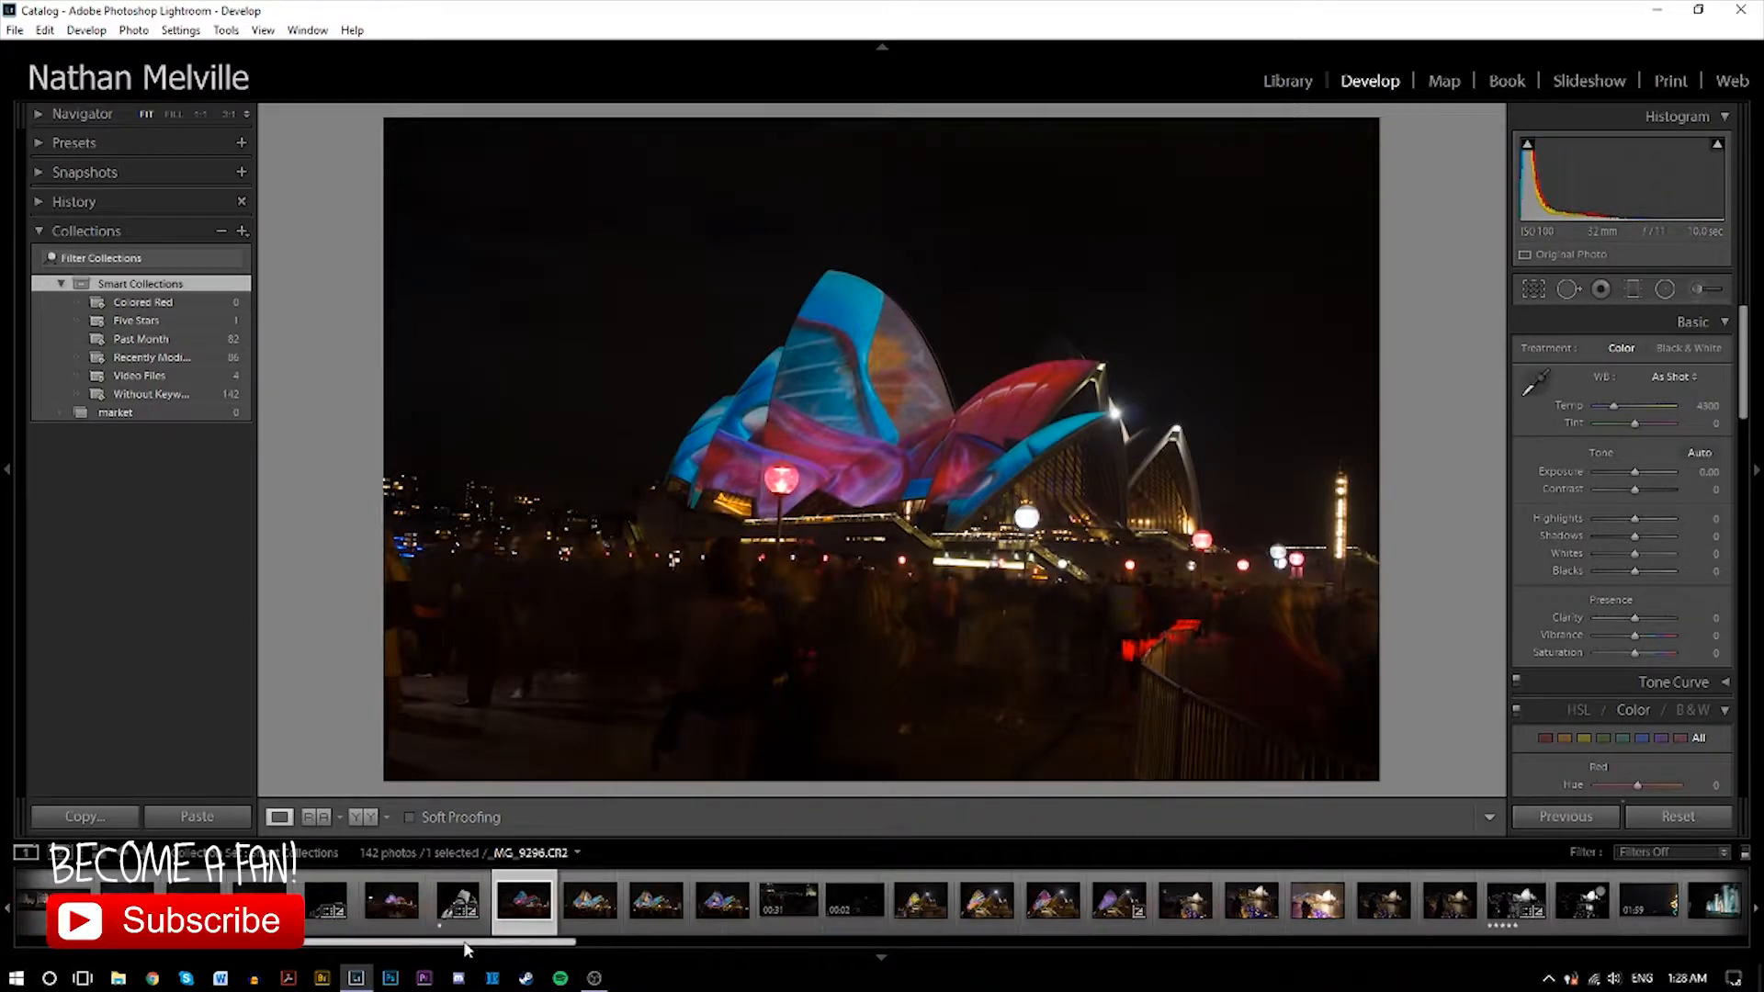
left_click(776, 903)
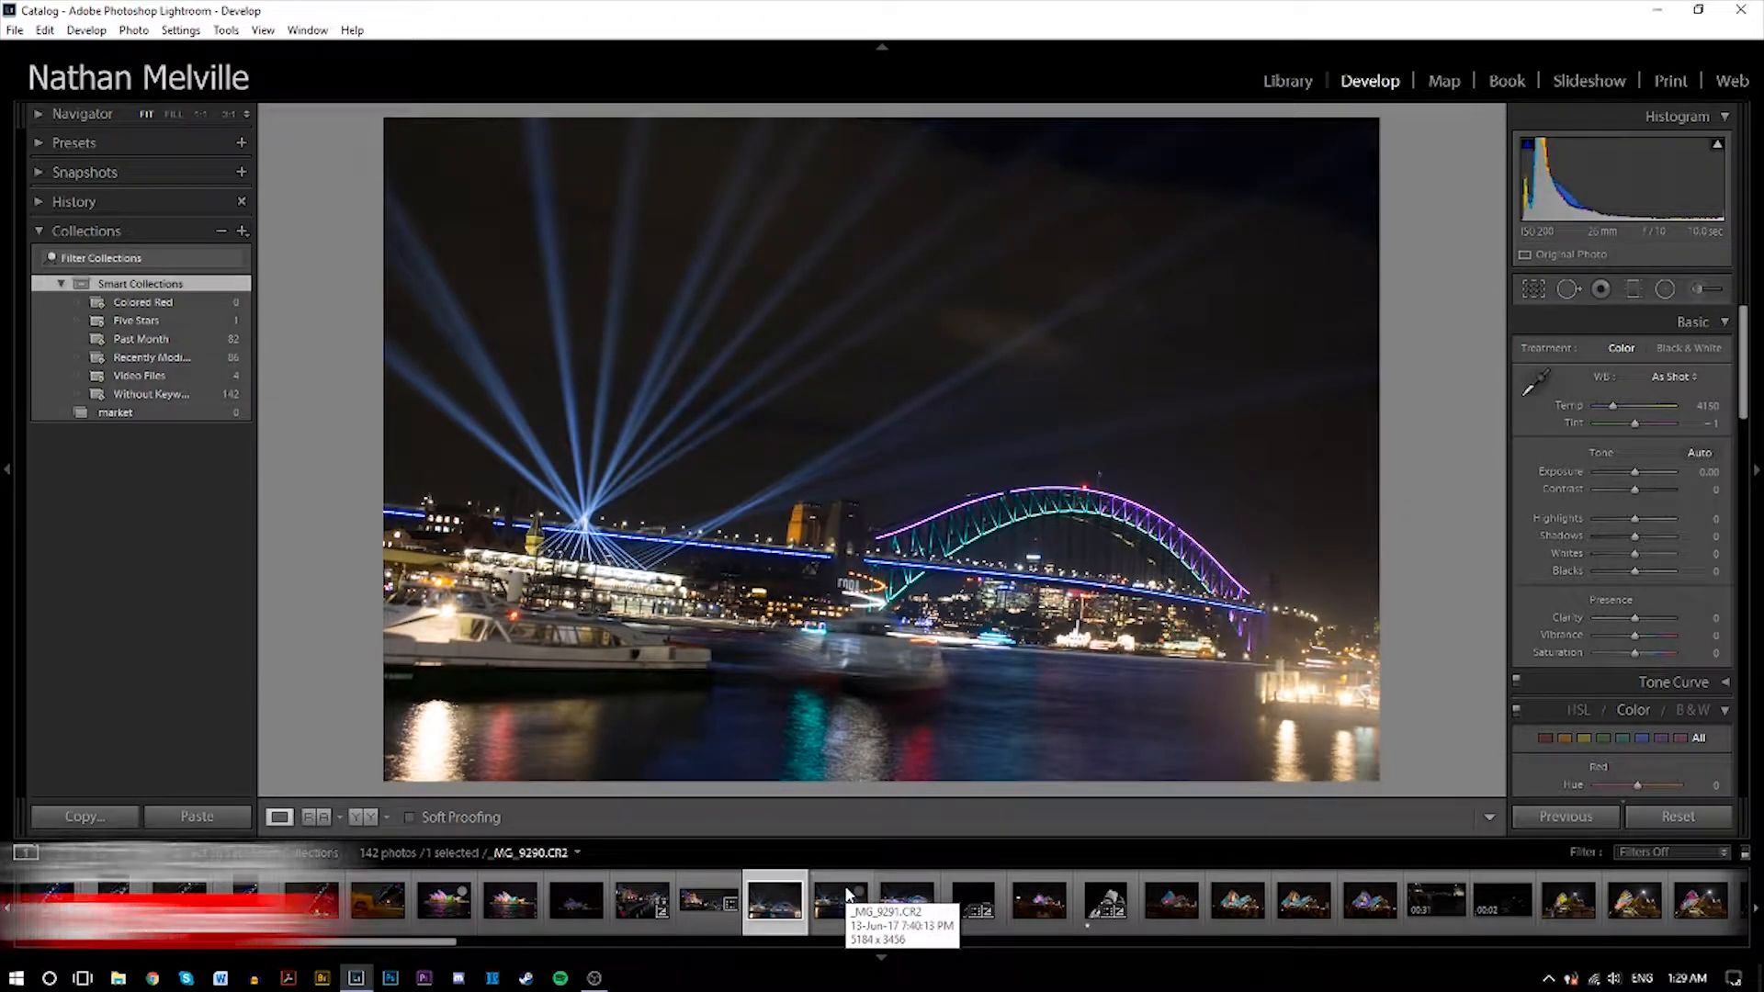
Reset the Develop settings and compare the neighbouring harbour night shots before settling on _MG_9290.CR2.
left_click(1685, 821)
left_click(841, 900)
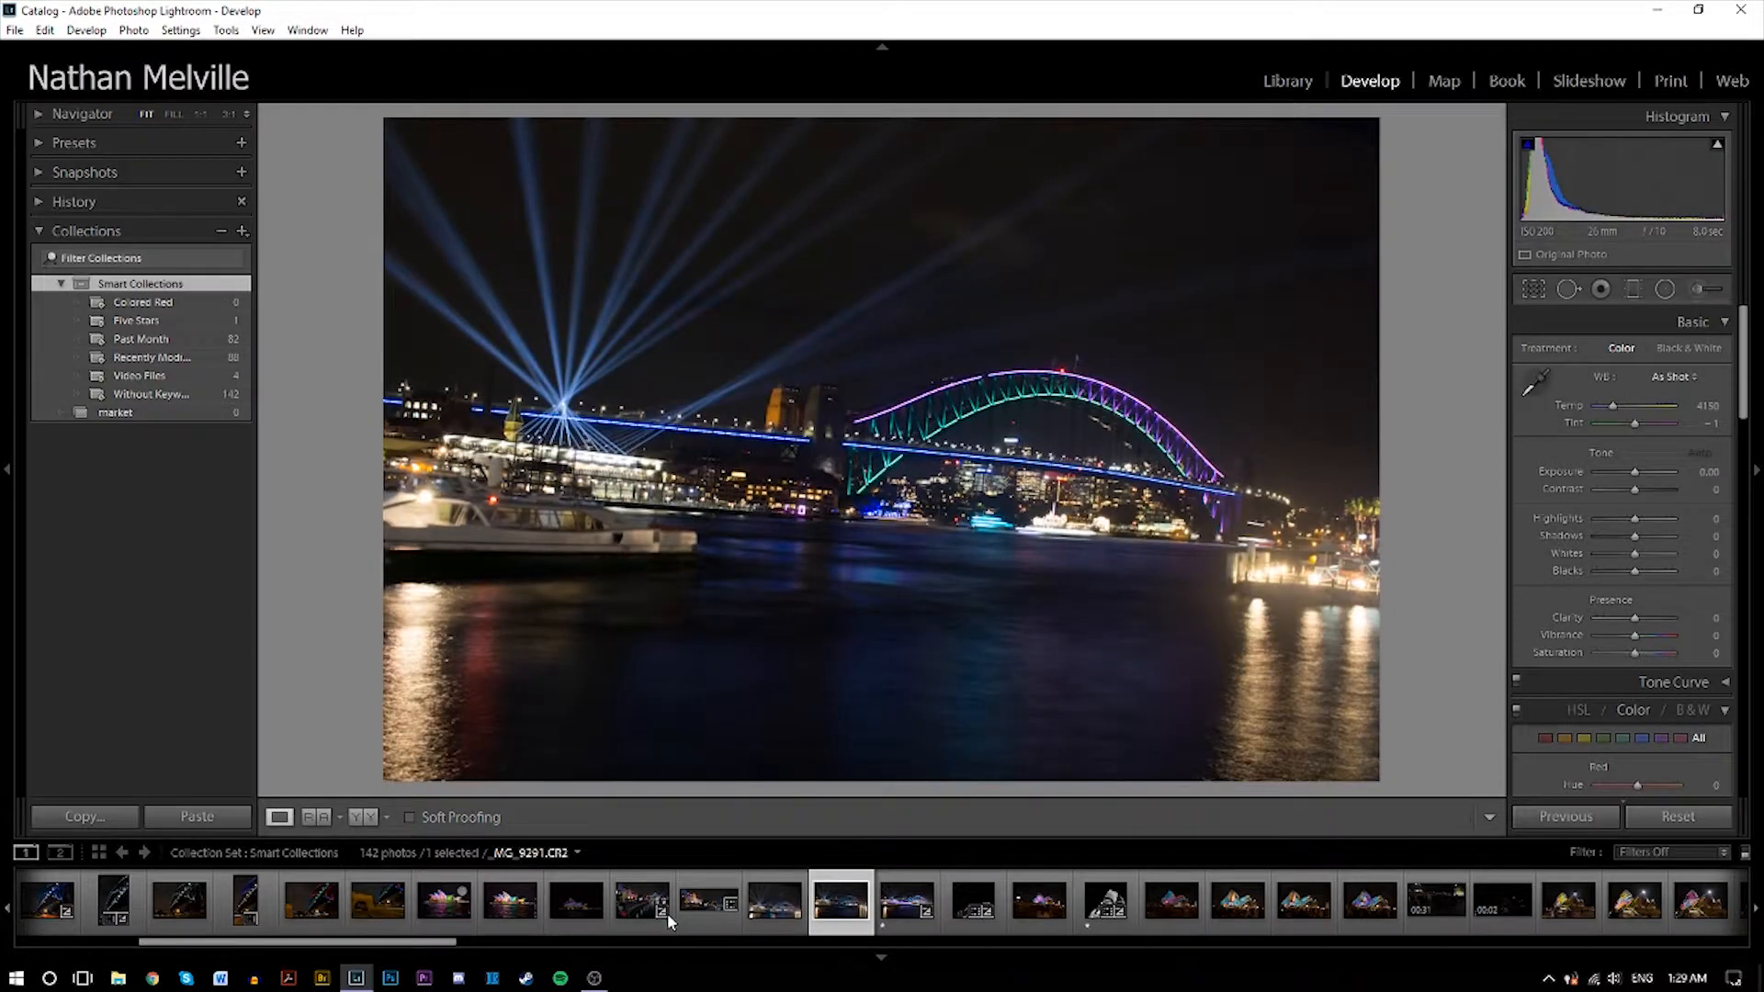
left_click(709, 900)
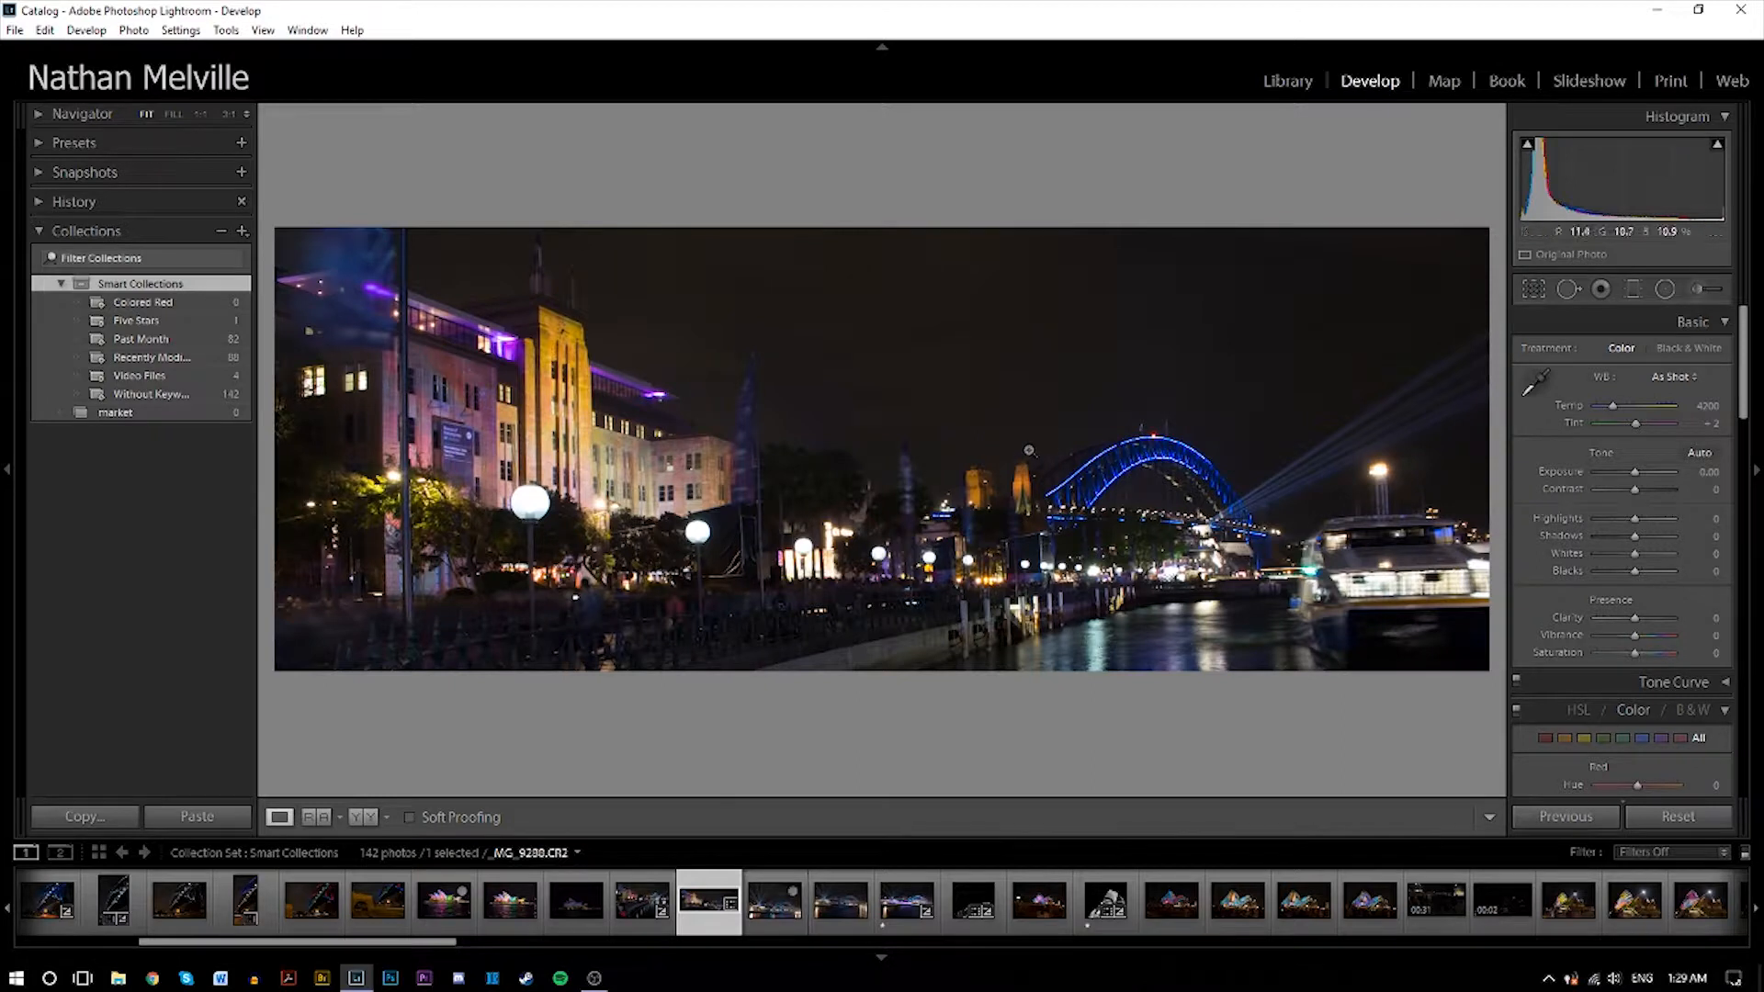
left_click(775, 900)
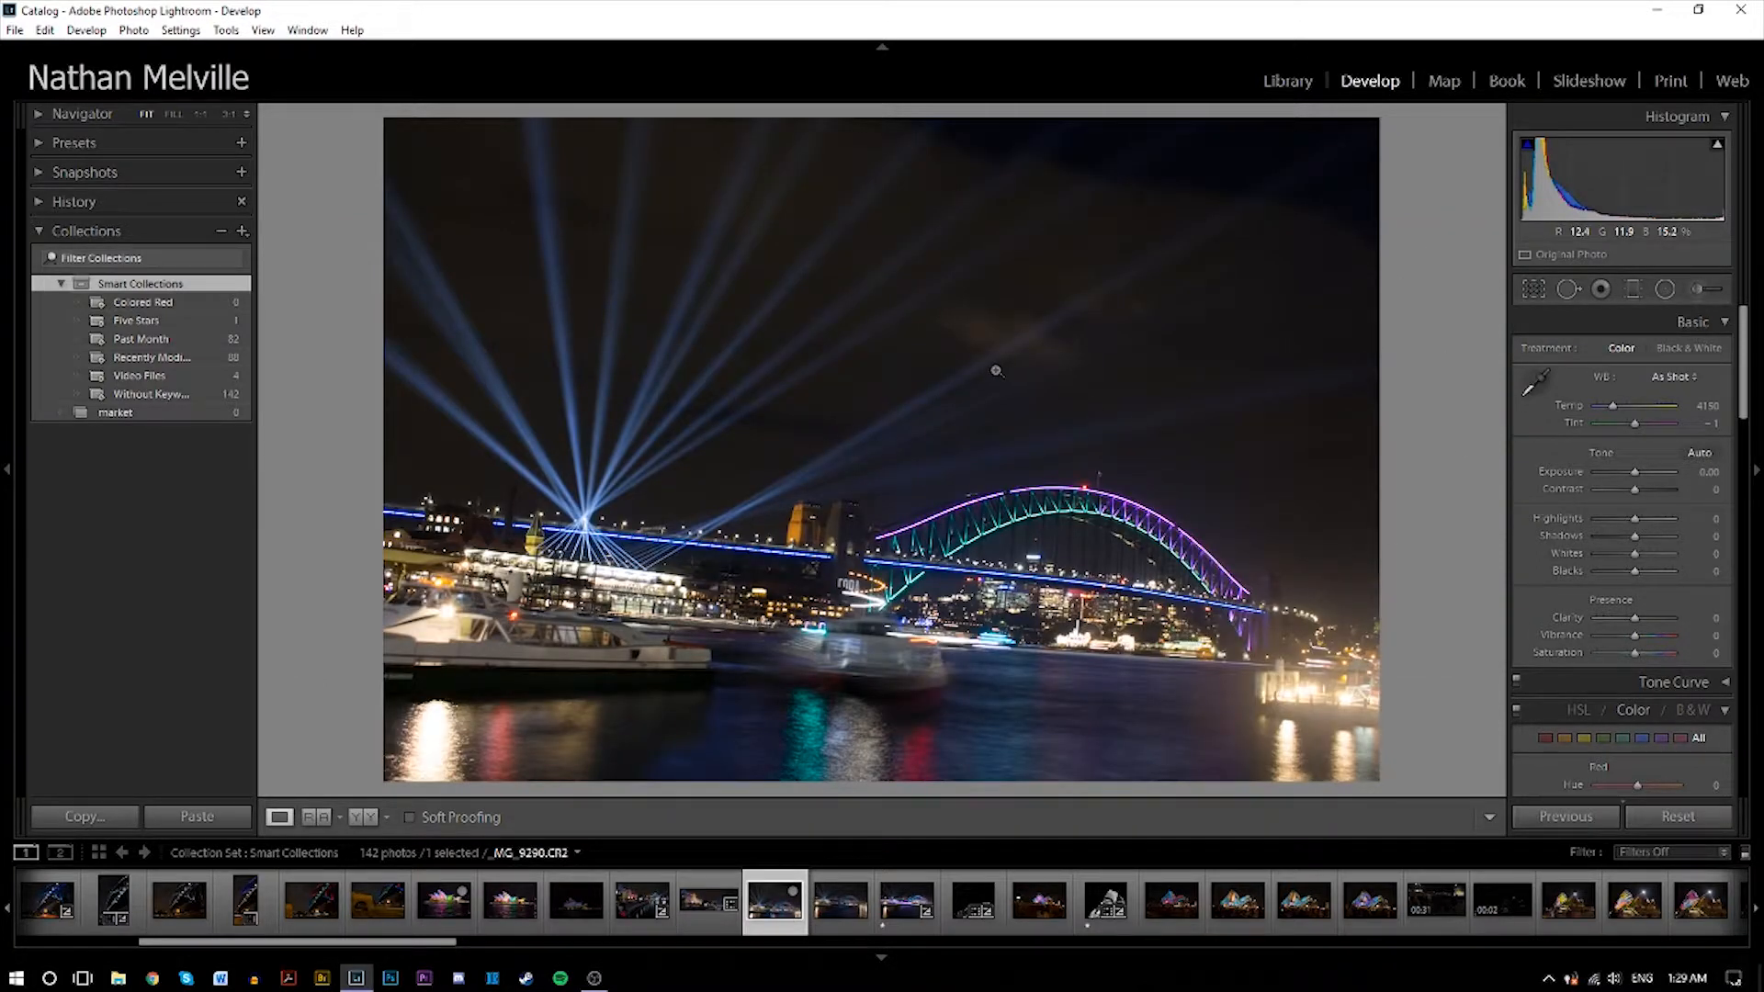
Straighten _MG_9290.CR2 with Crop & Straighten to an angle of -3.60 and trim its height to a panoramic frame.
left_click(1529, 294)
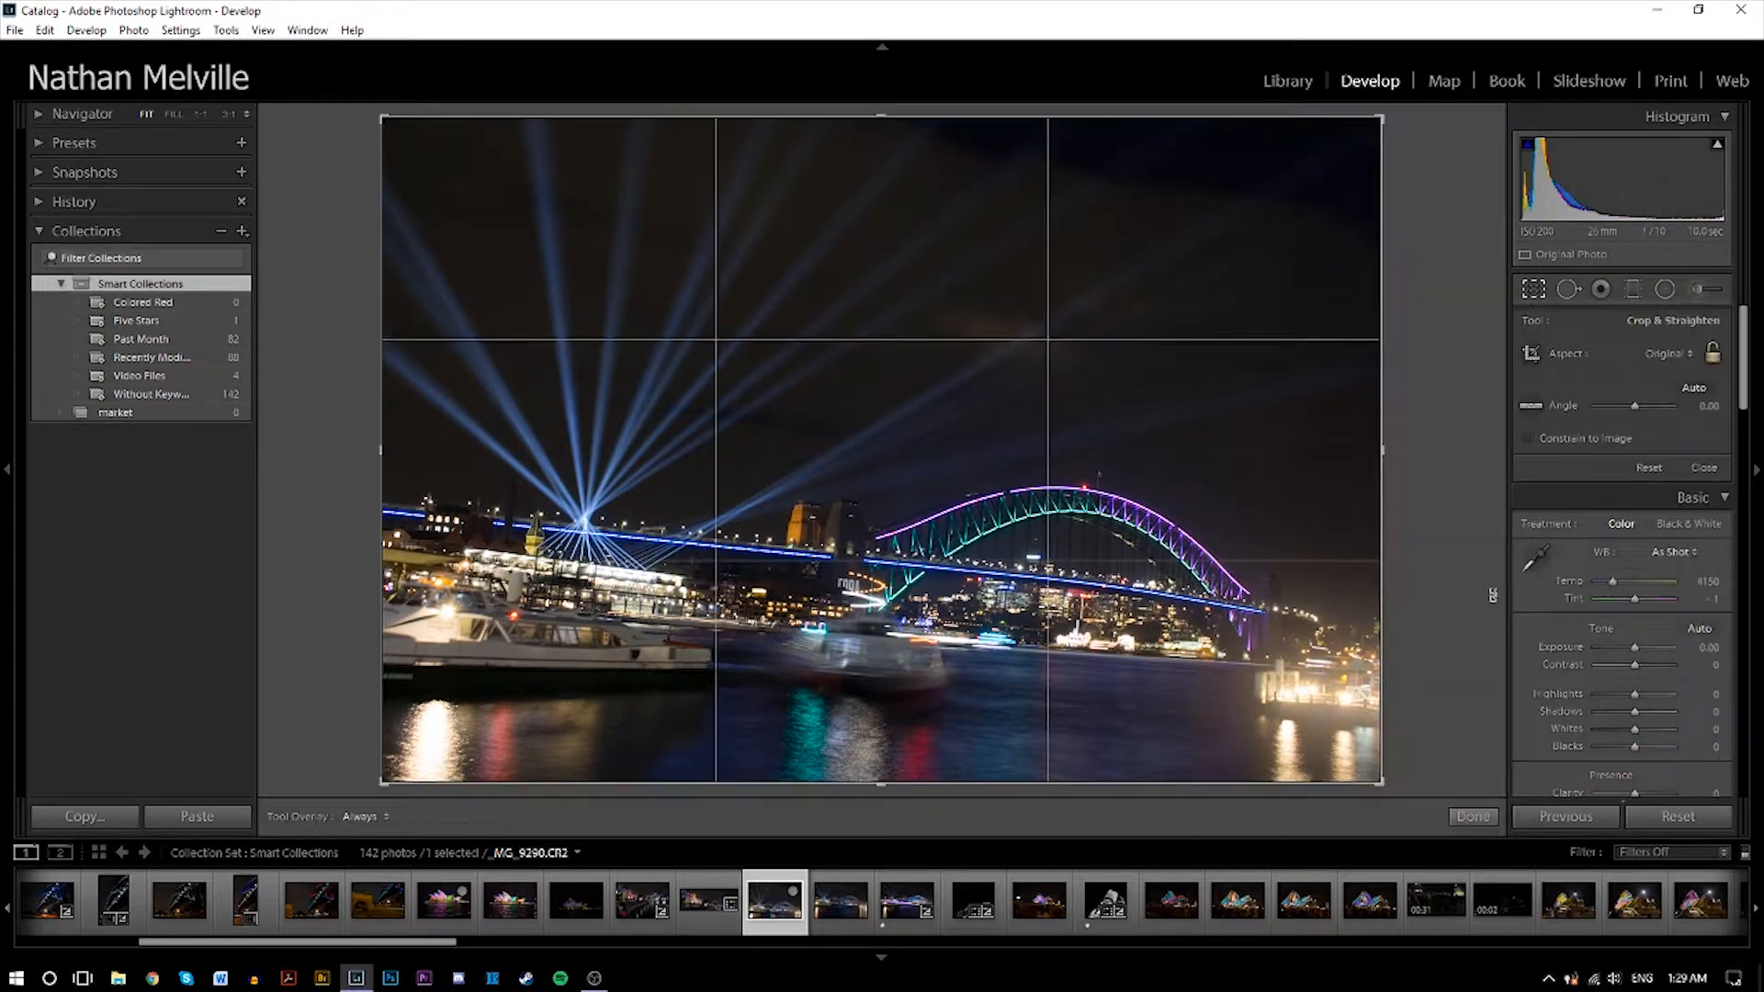
left_click_drag(1390, 787, 1419, 755)
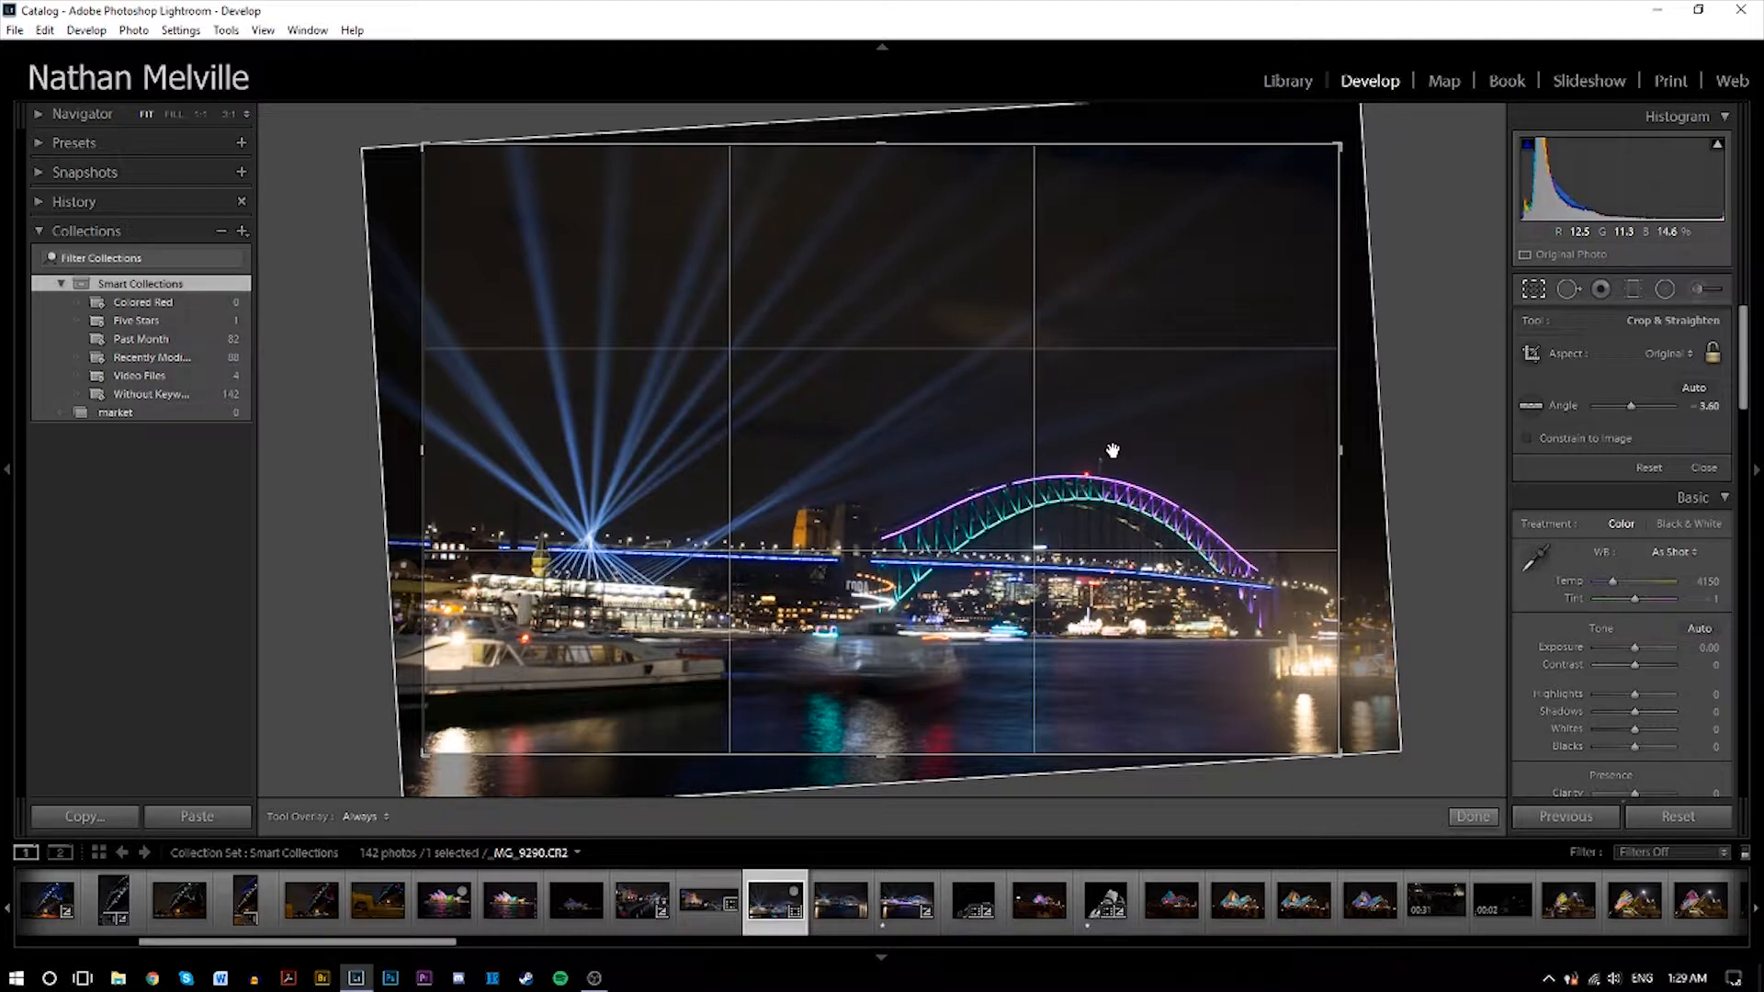
left_click_drag(881, 145, 844, 266)
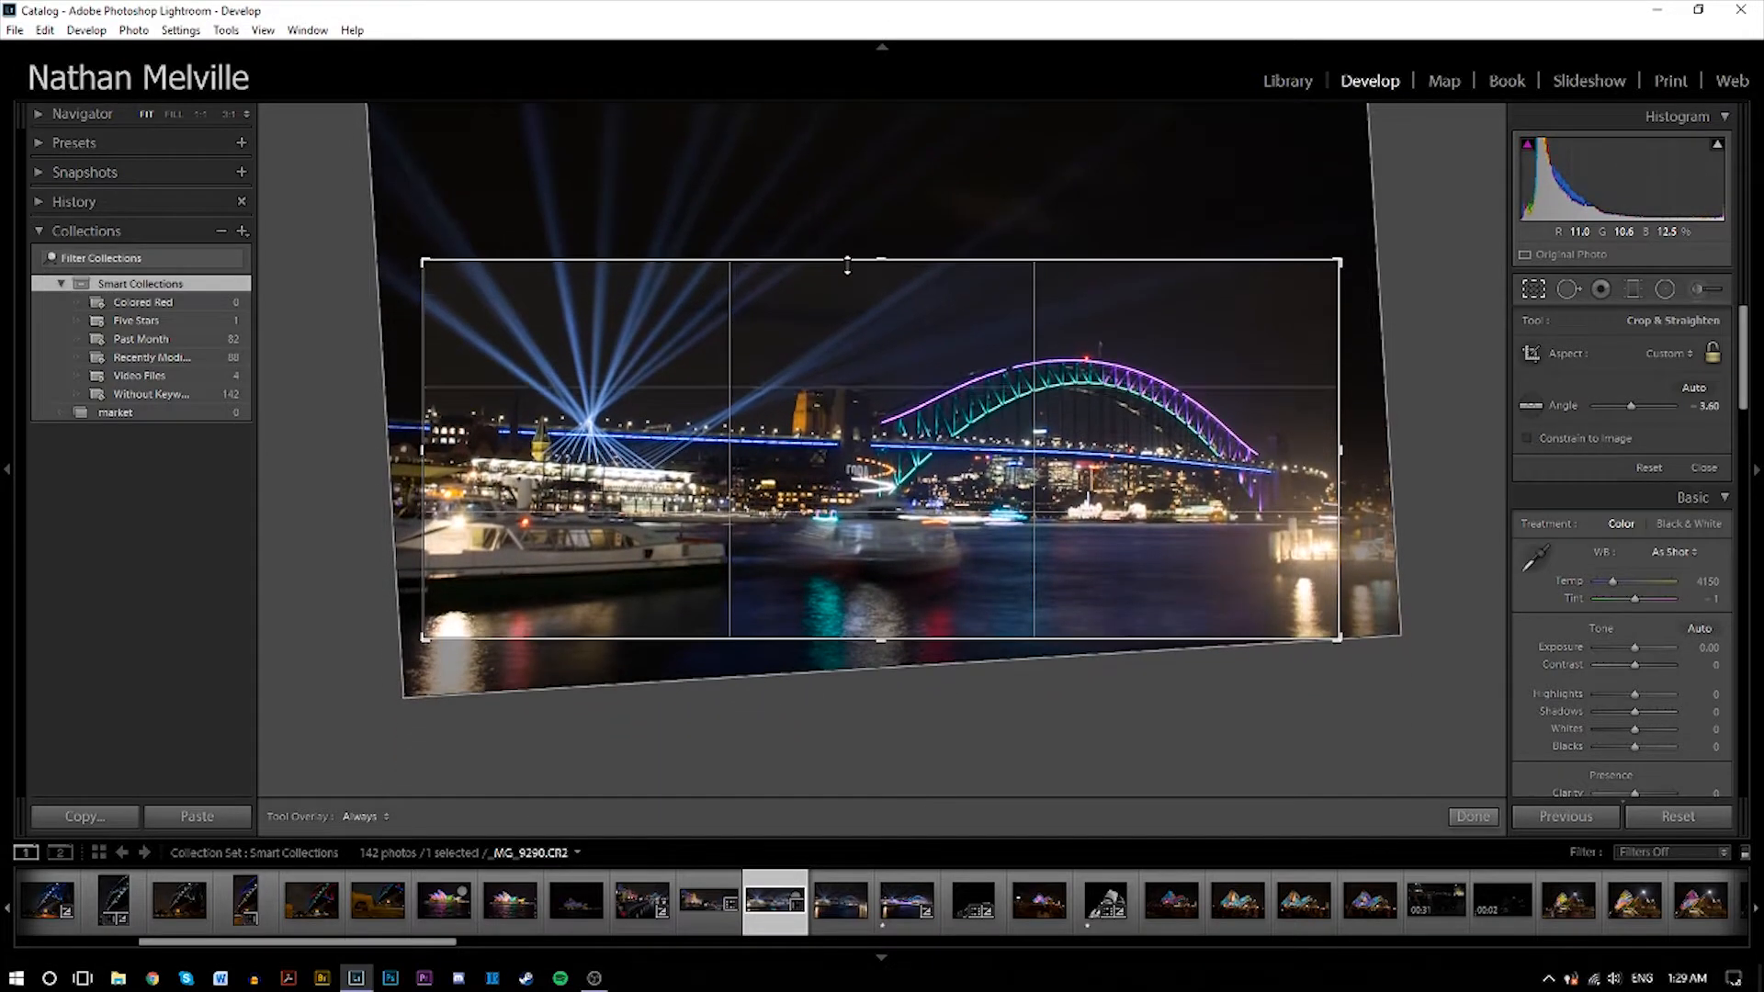
Rotate the crop to an angle of -5.08, adjust its edges for a wide panorama of the bridge and light beams, and apply it.
left_click_drag(1347, 642, 1360, 635)
left_click_drag(881, 266, 882, 261)
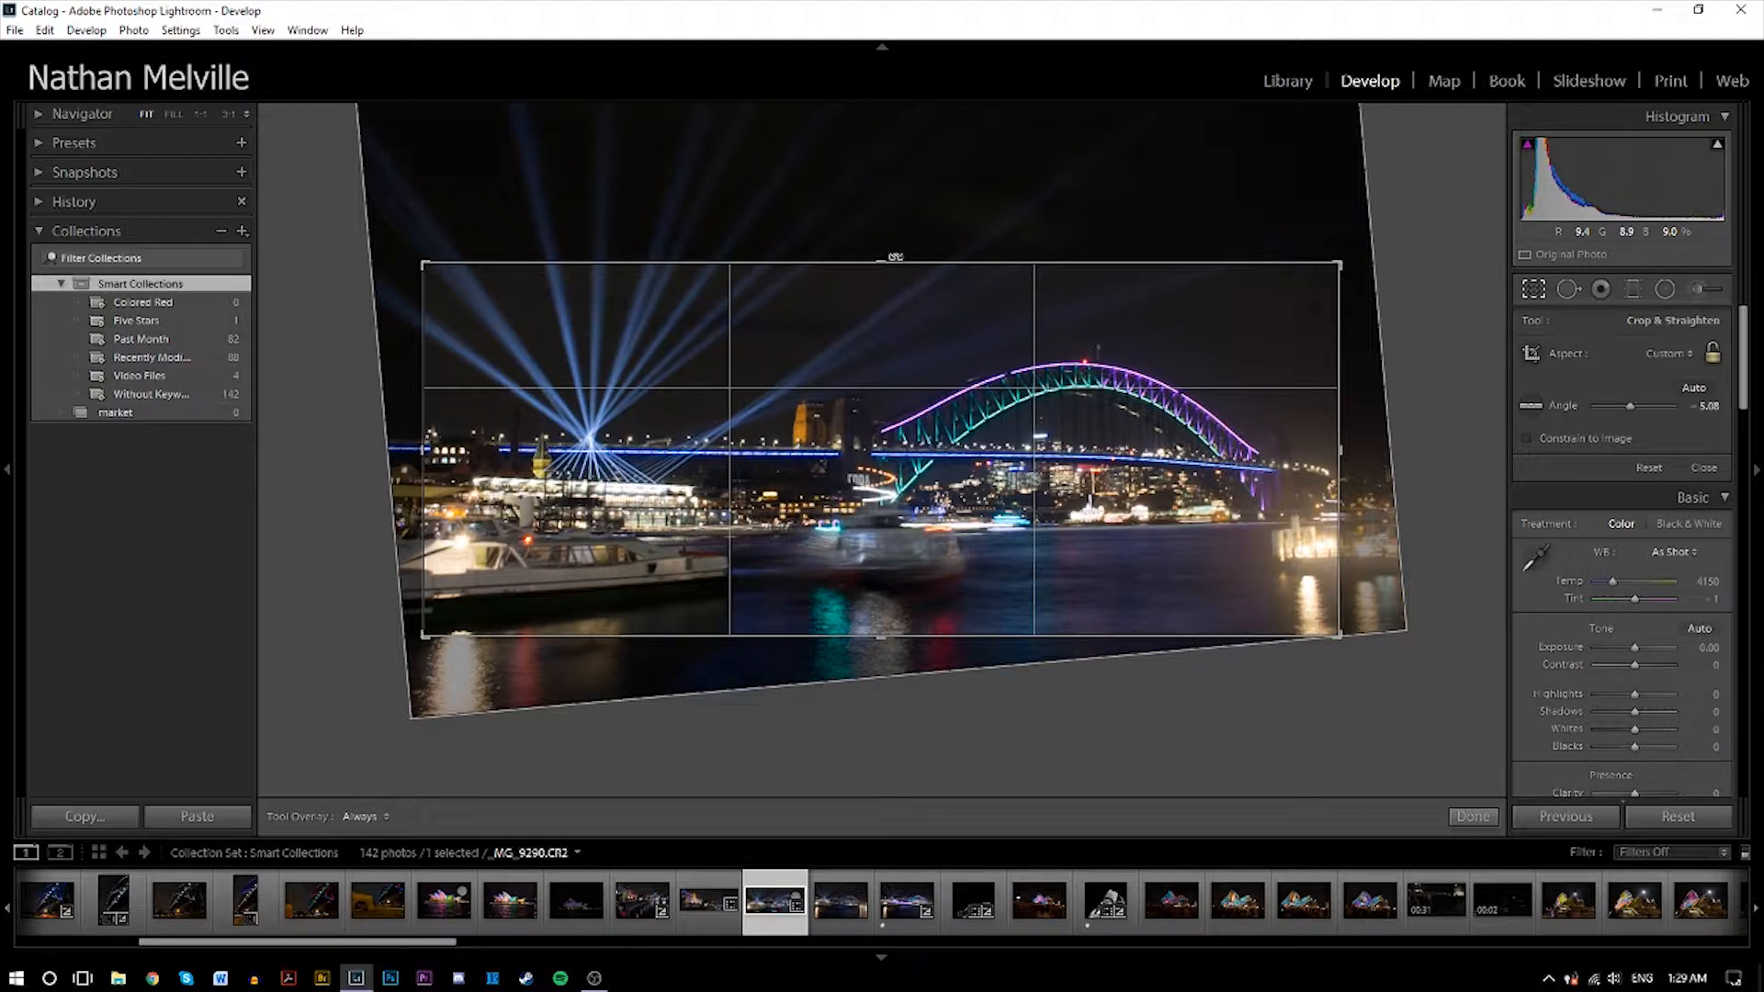
mouse_move(882, 263)
left_mouse_down()
mouse_move(882, 224)
mouse_move(883, 246)
left_mouse_up()
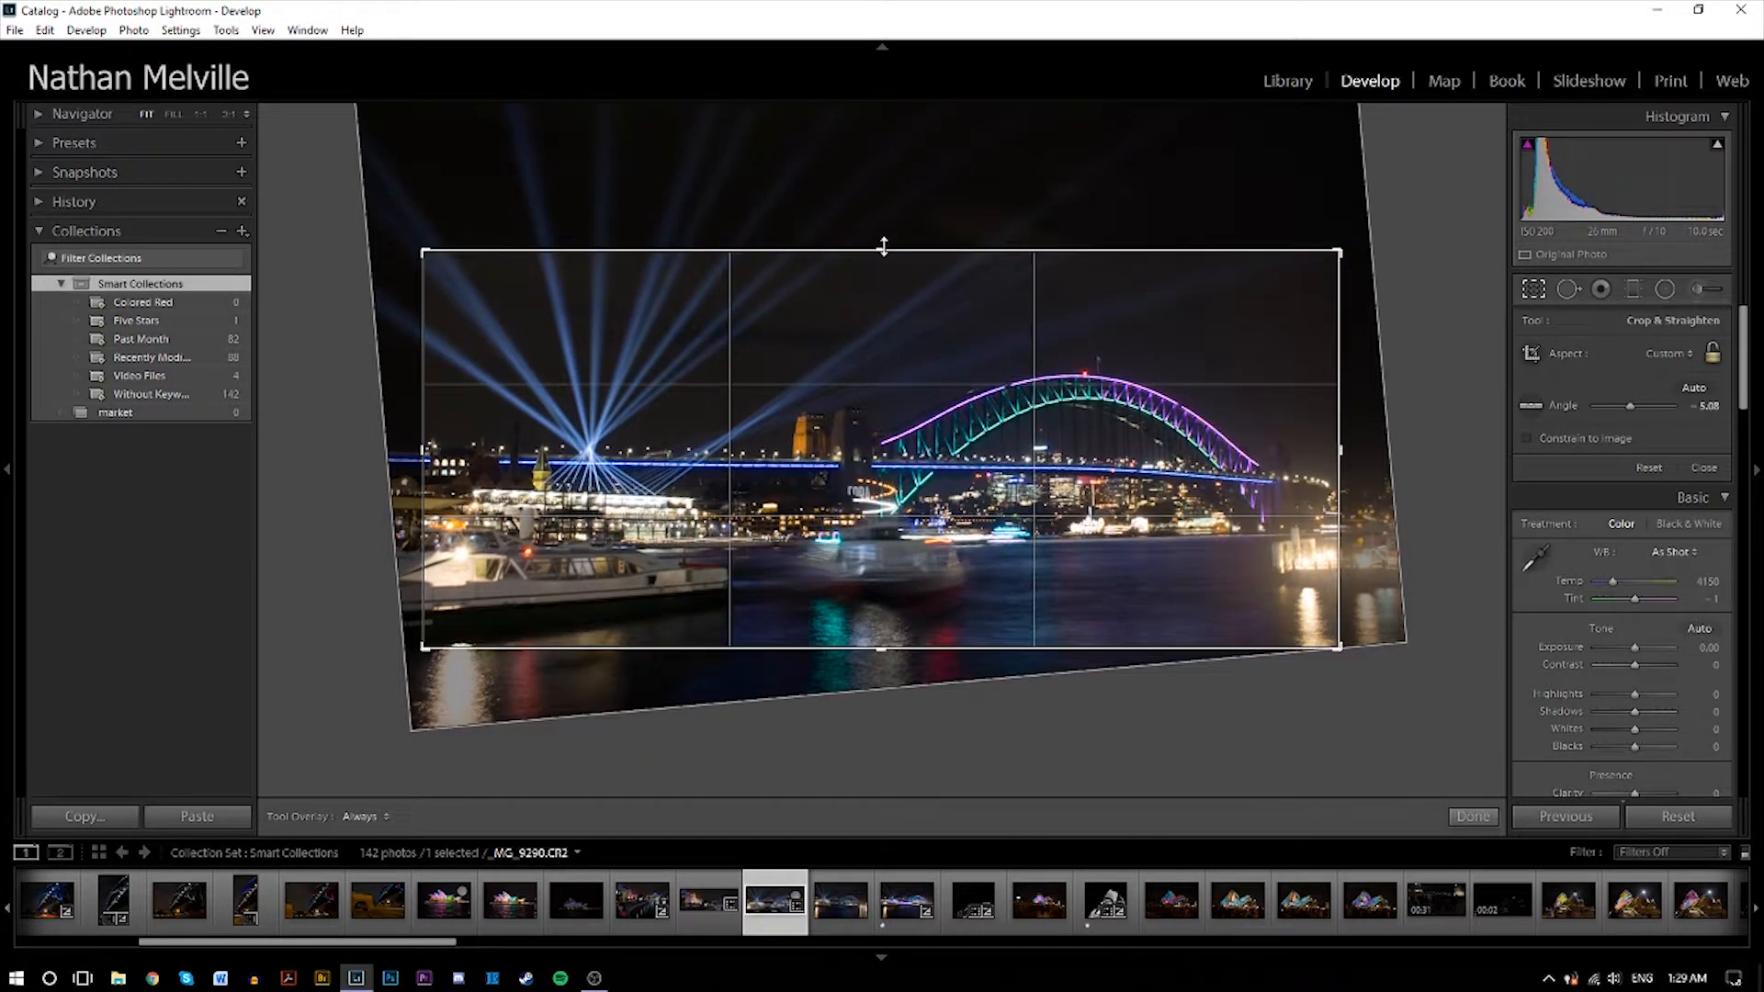
left_click_drag(871, 648, 870, 640)
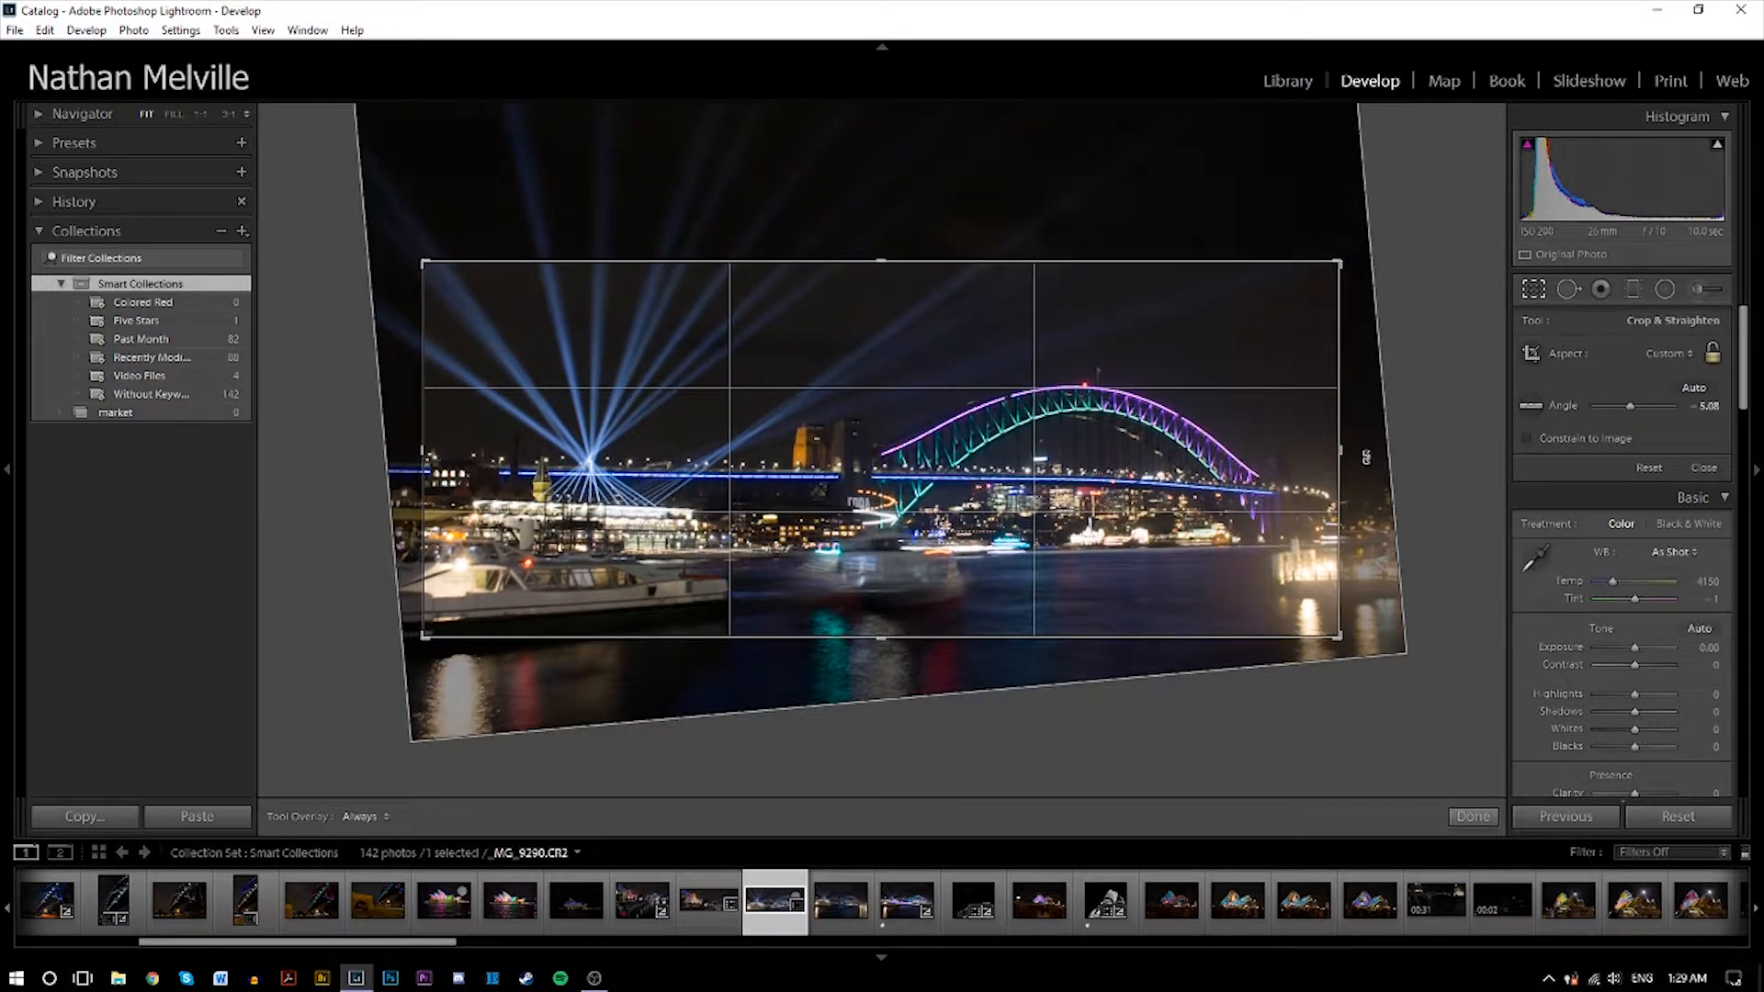
left_click_drag(1341, 453, 1361, 453)
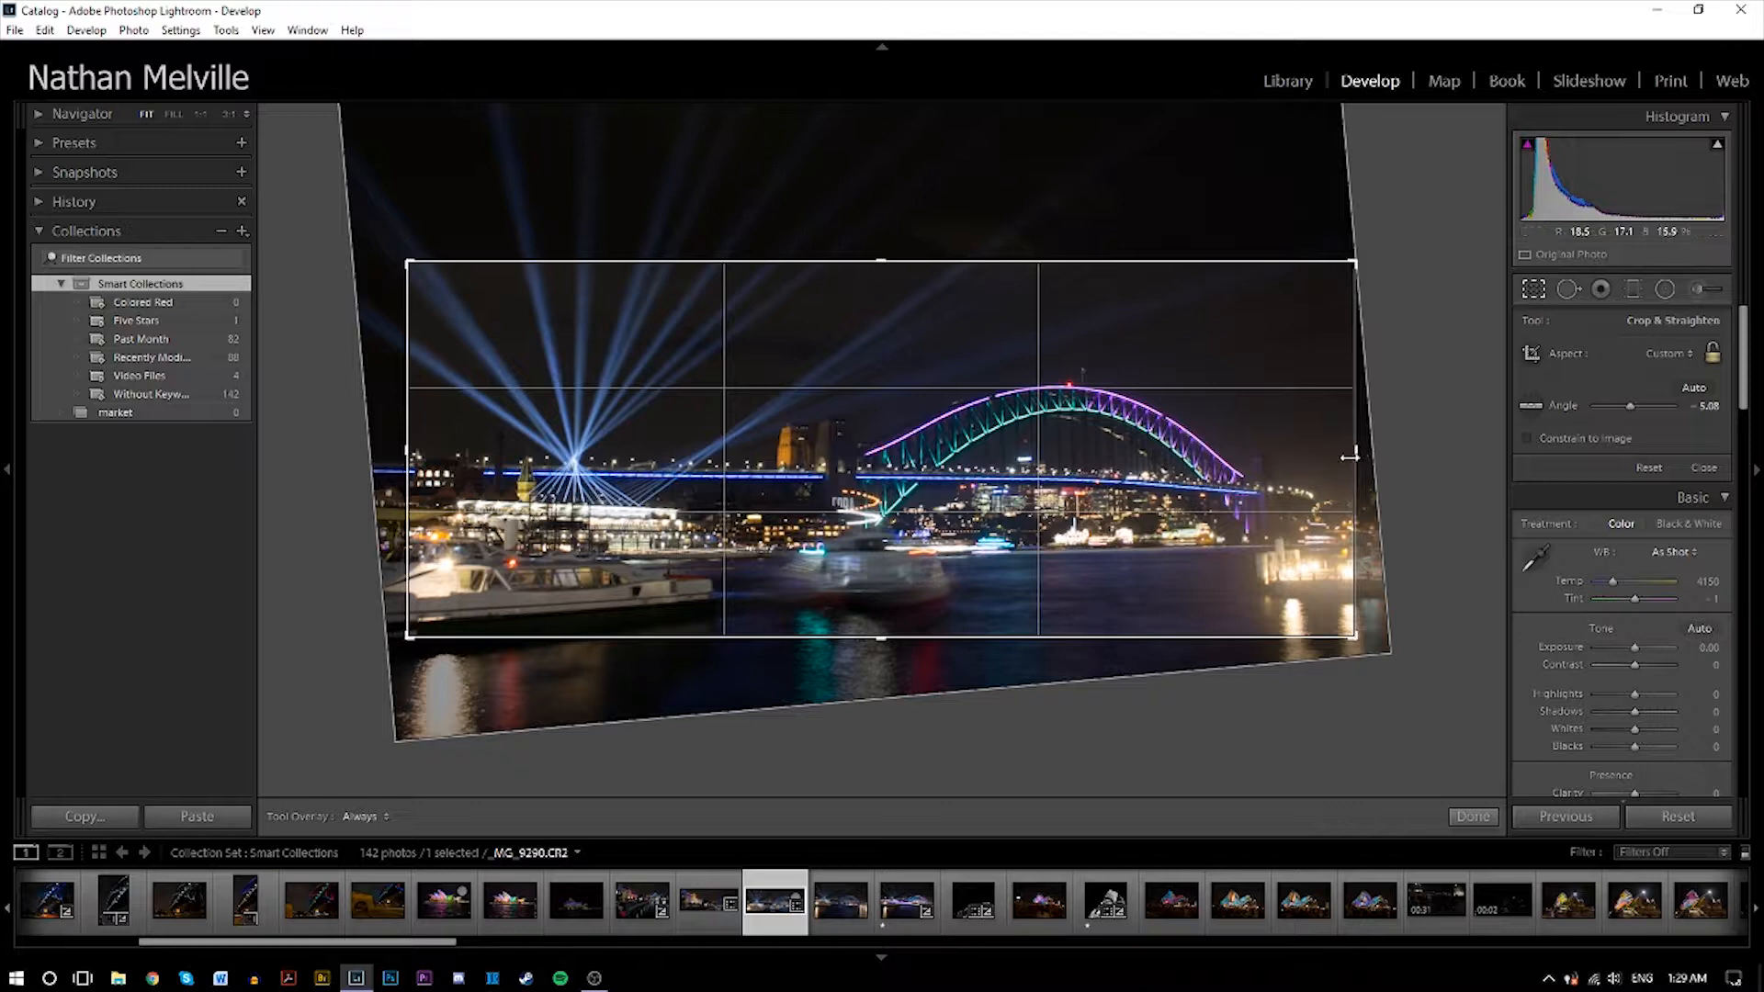
left_click(1533, 291)
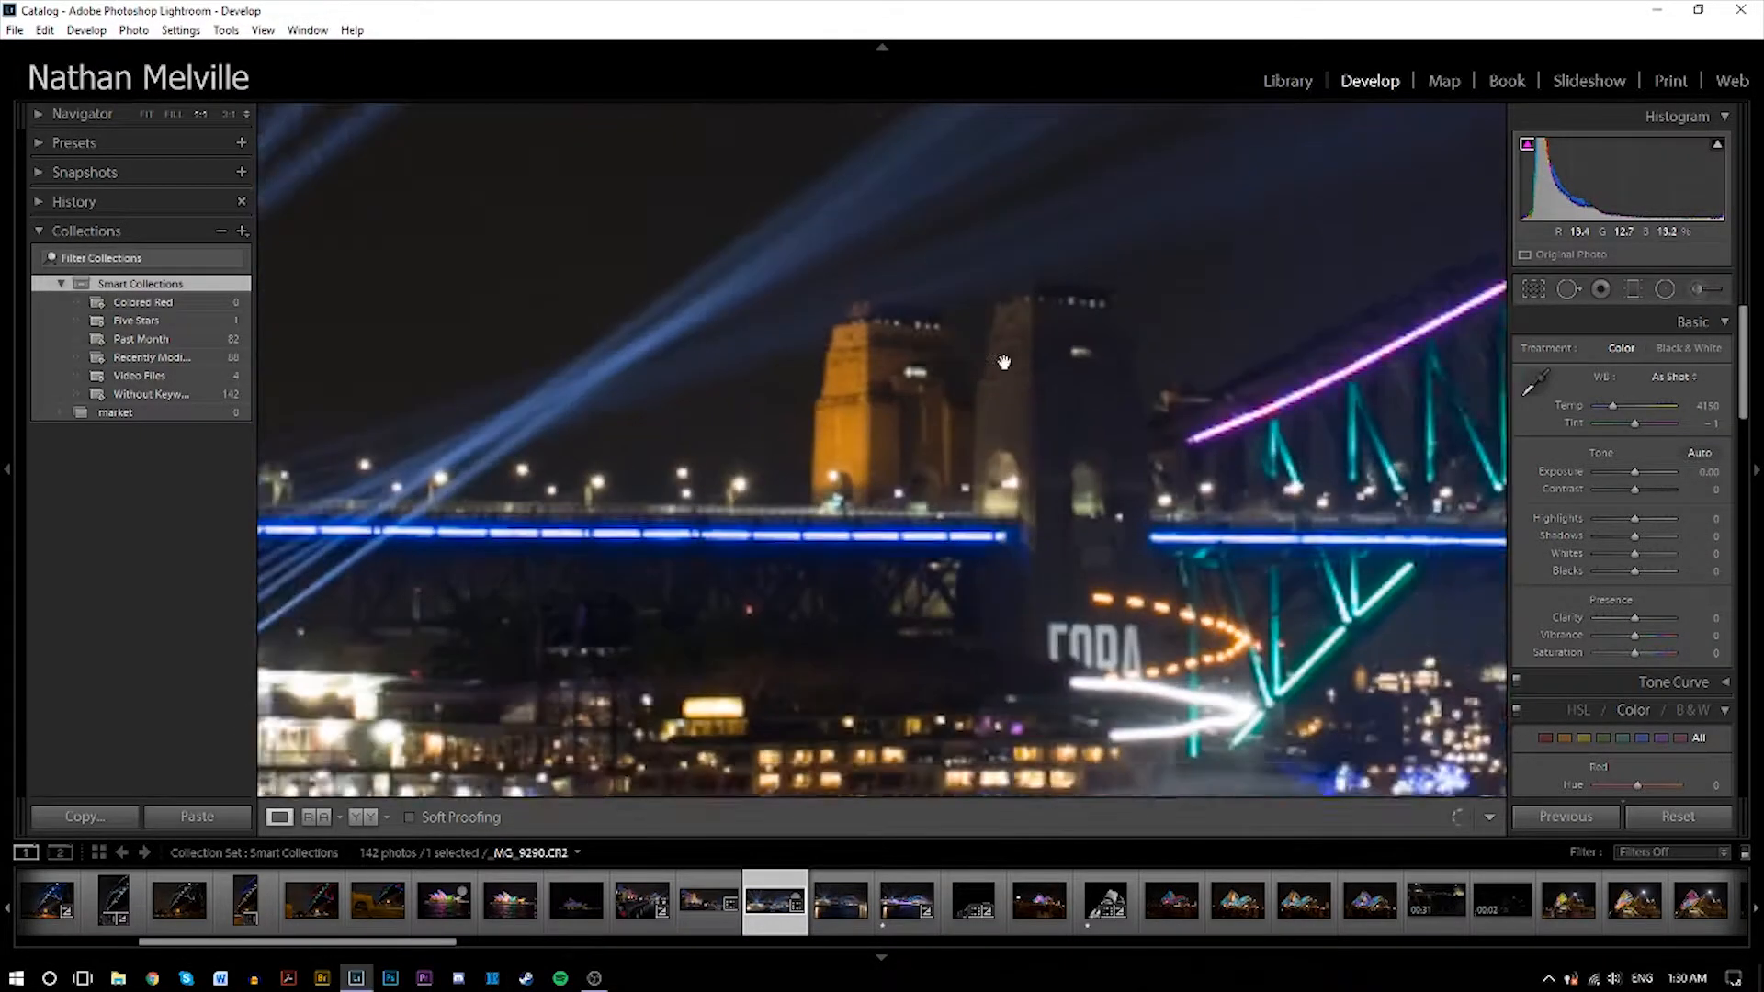
left_click(723, 466)
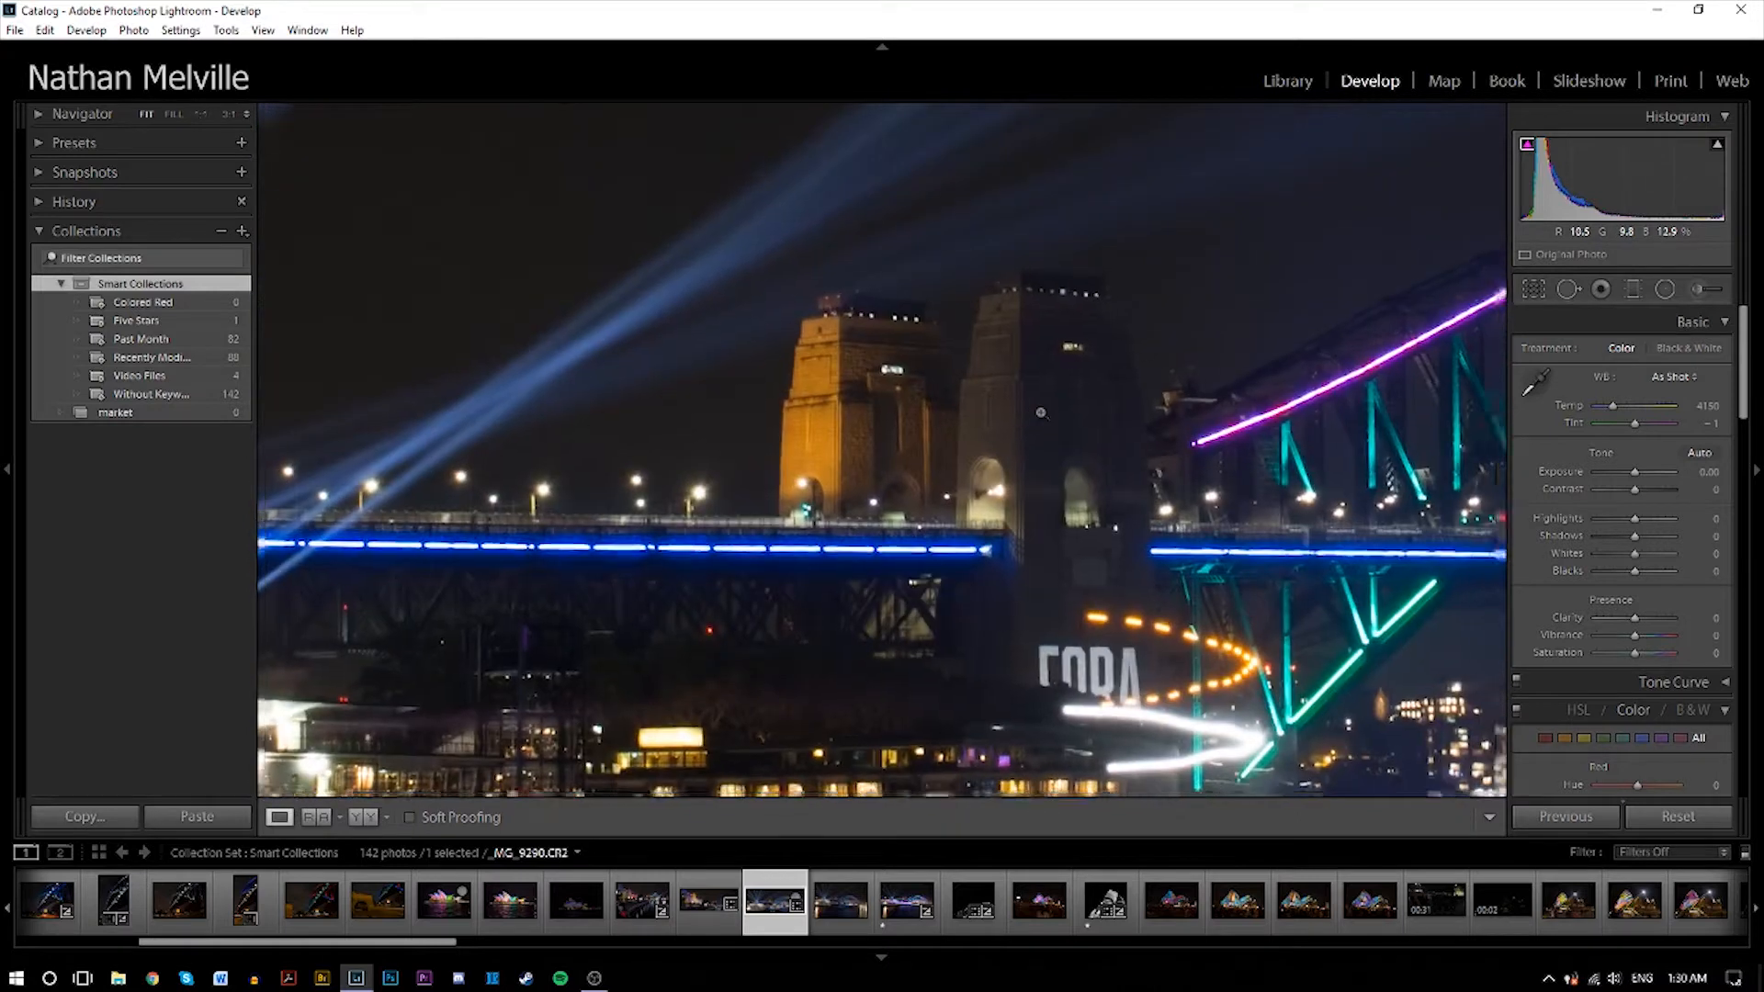
left_click(1041, 413)
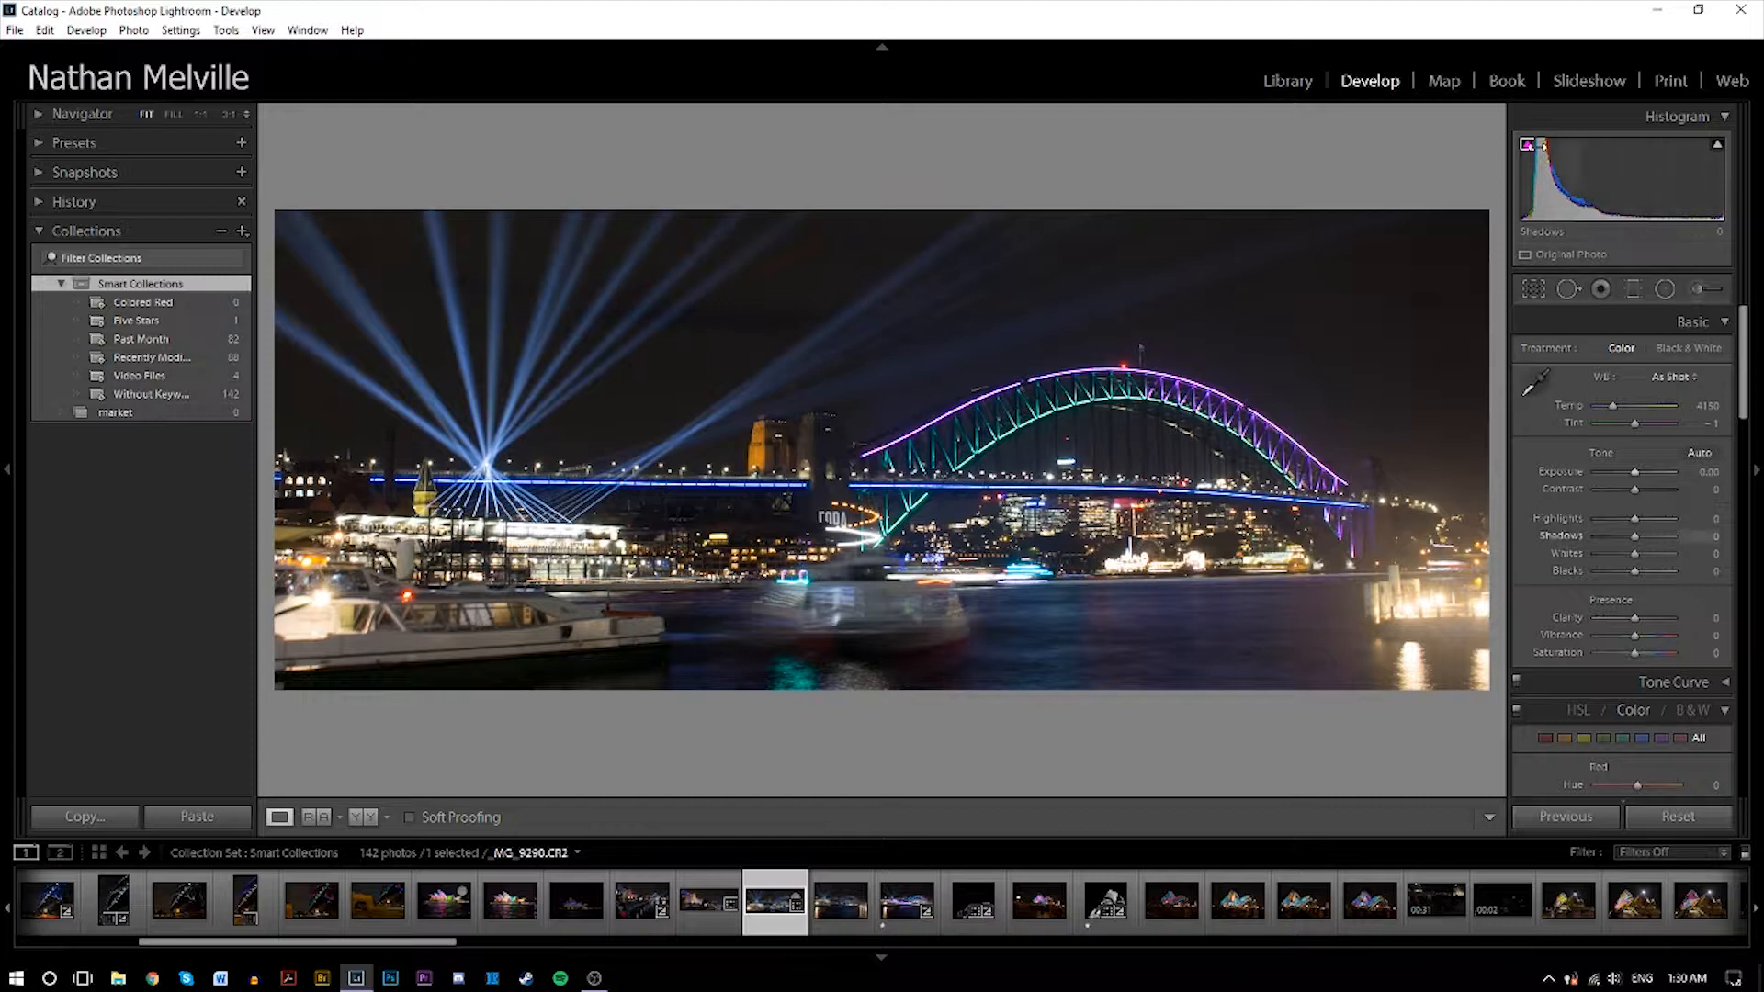
Open the black-and-white bridge photo _MG_9293.CR2, extend its crop on the pylon side, and check its shadow clipping.
left_click(973, 901)
key("r")
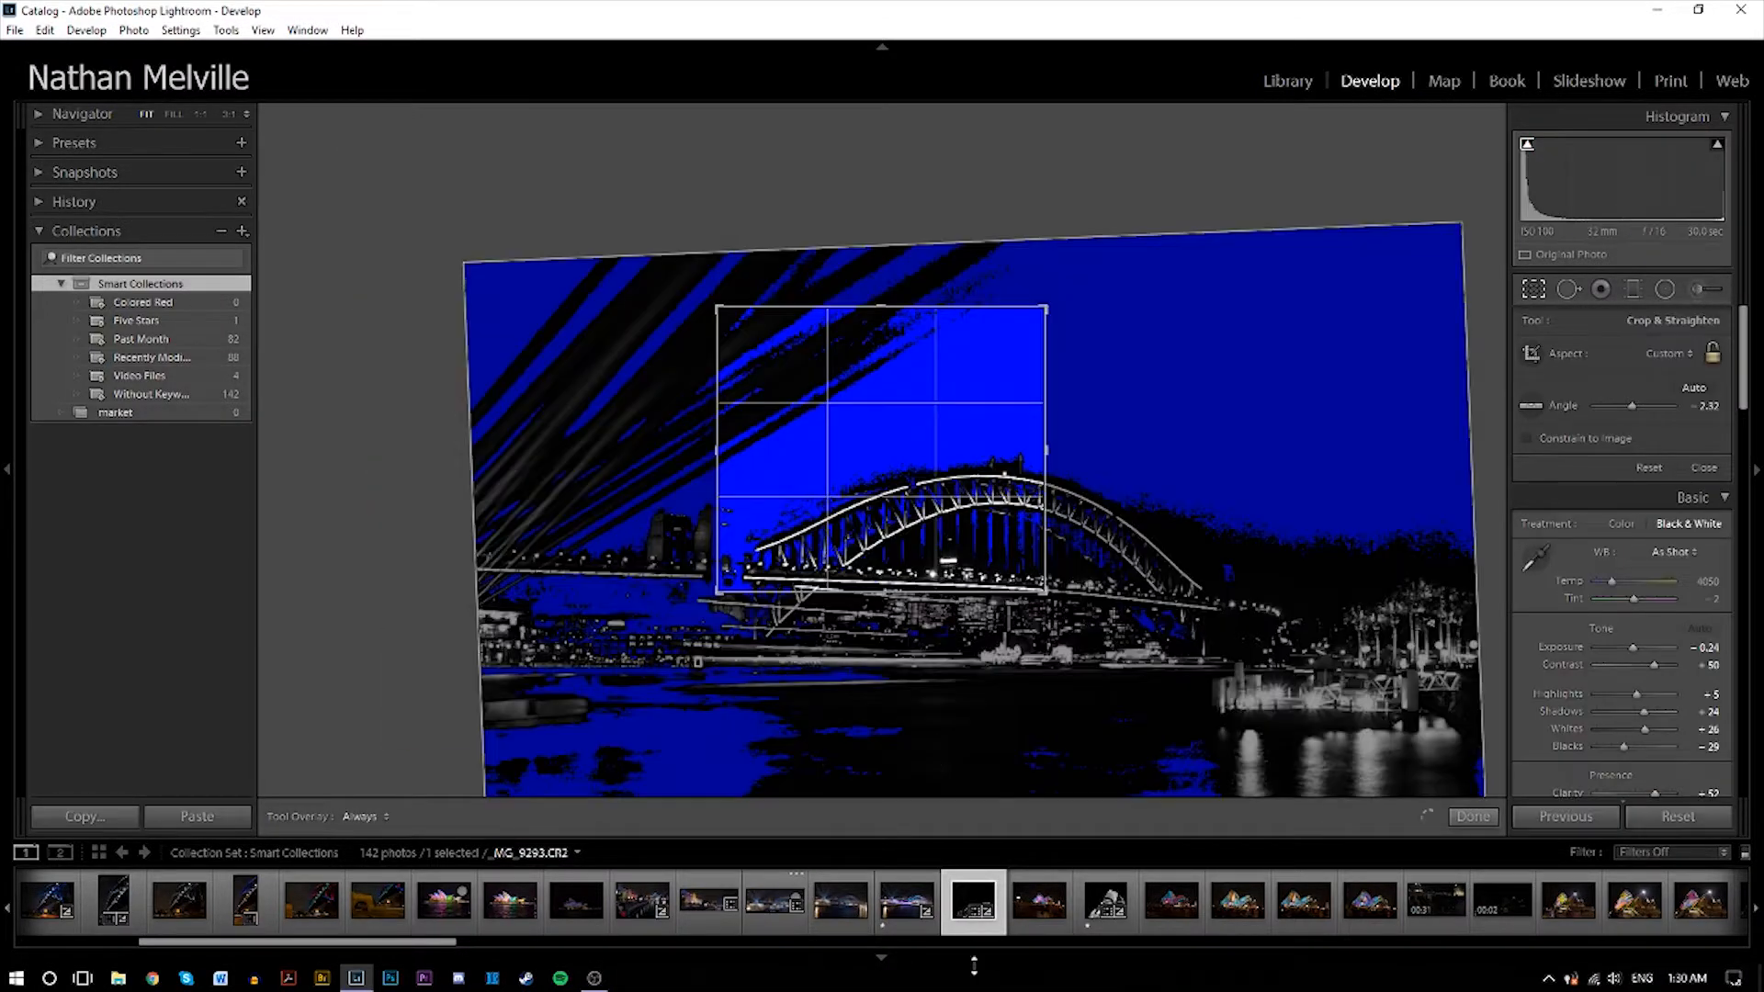
left_click(1527, 145)
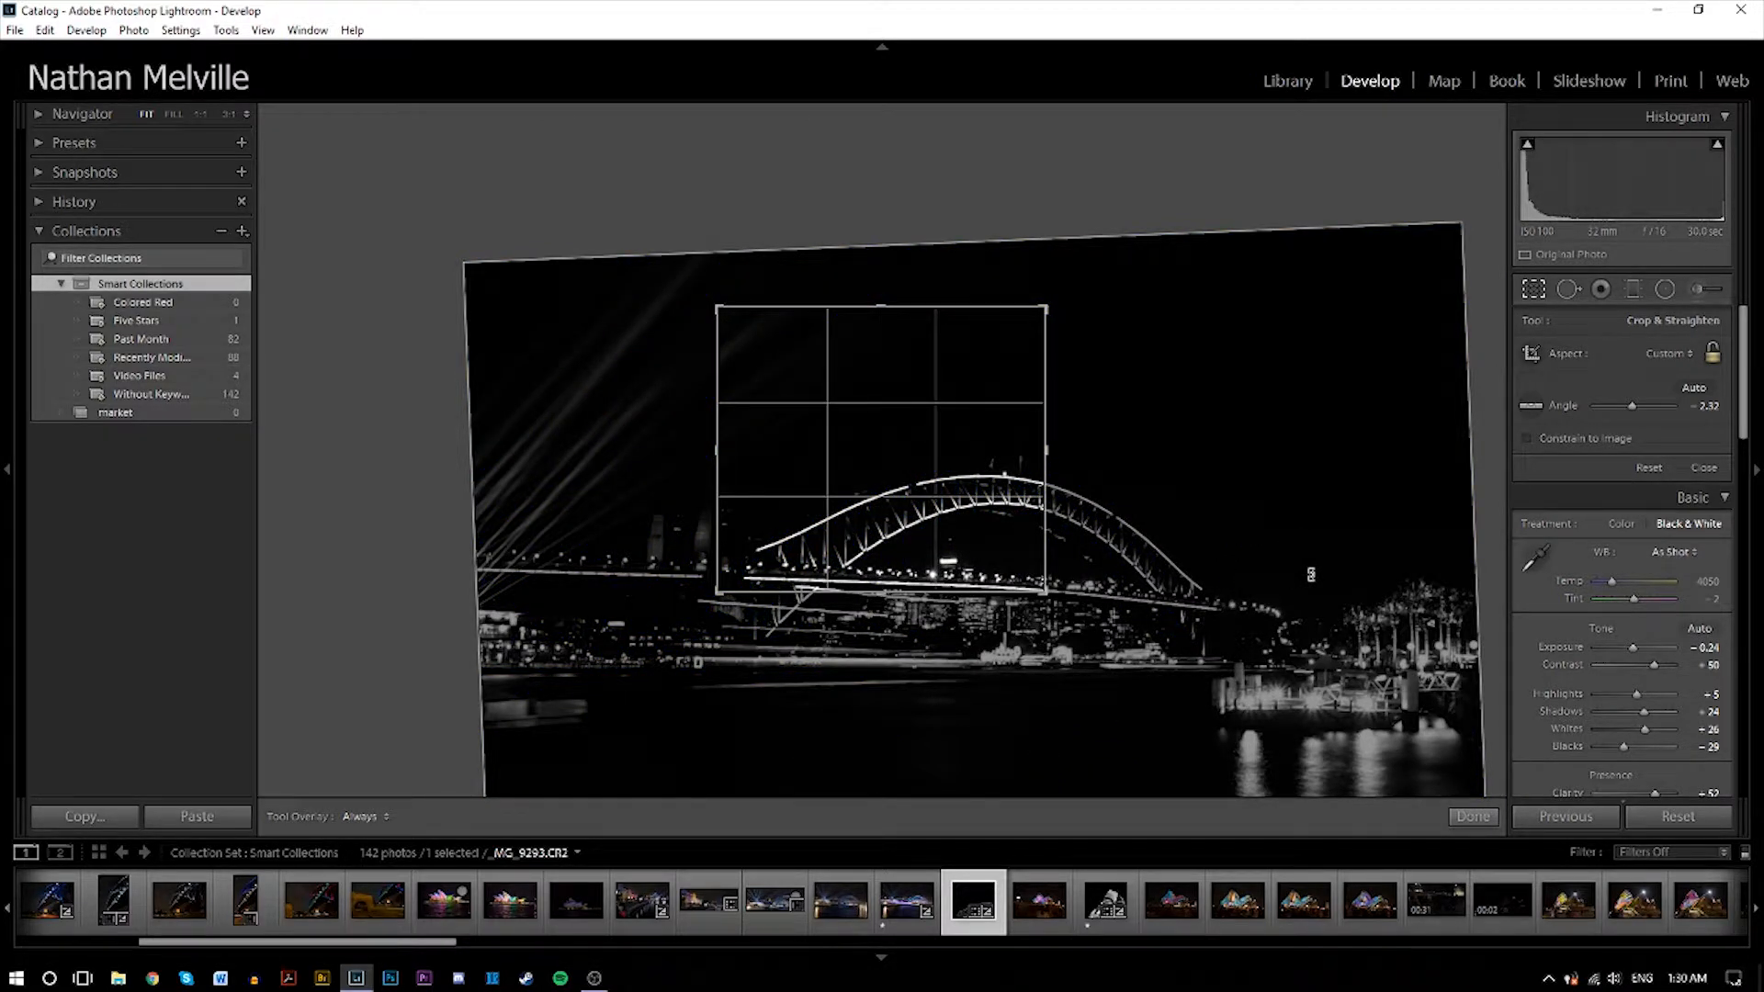
left_click_drag(717, 459, 651, 457)
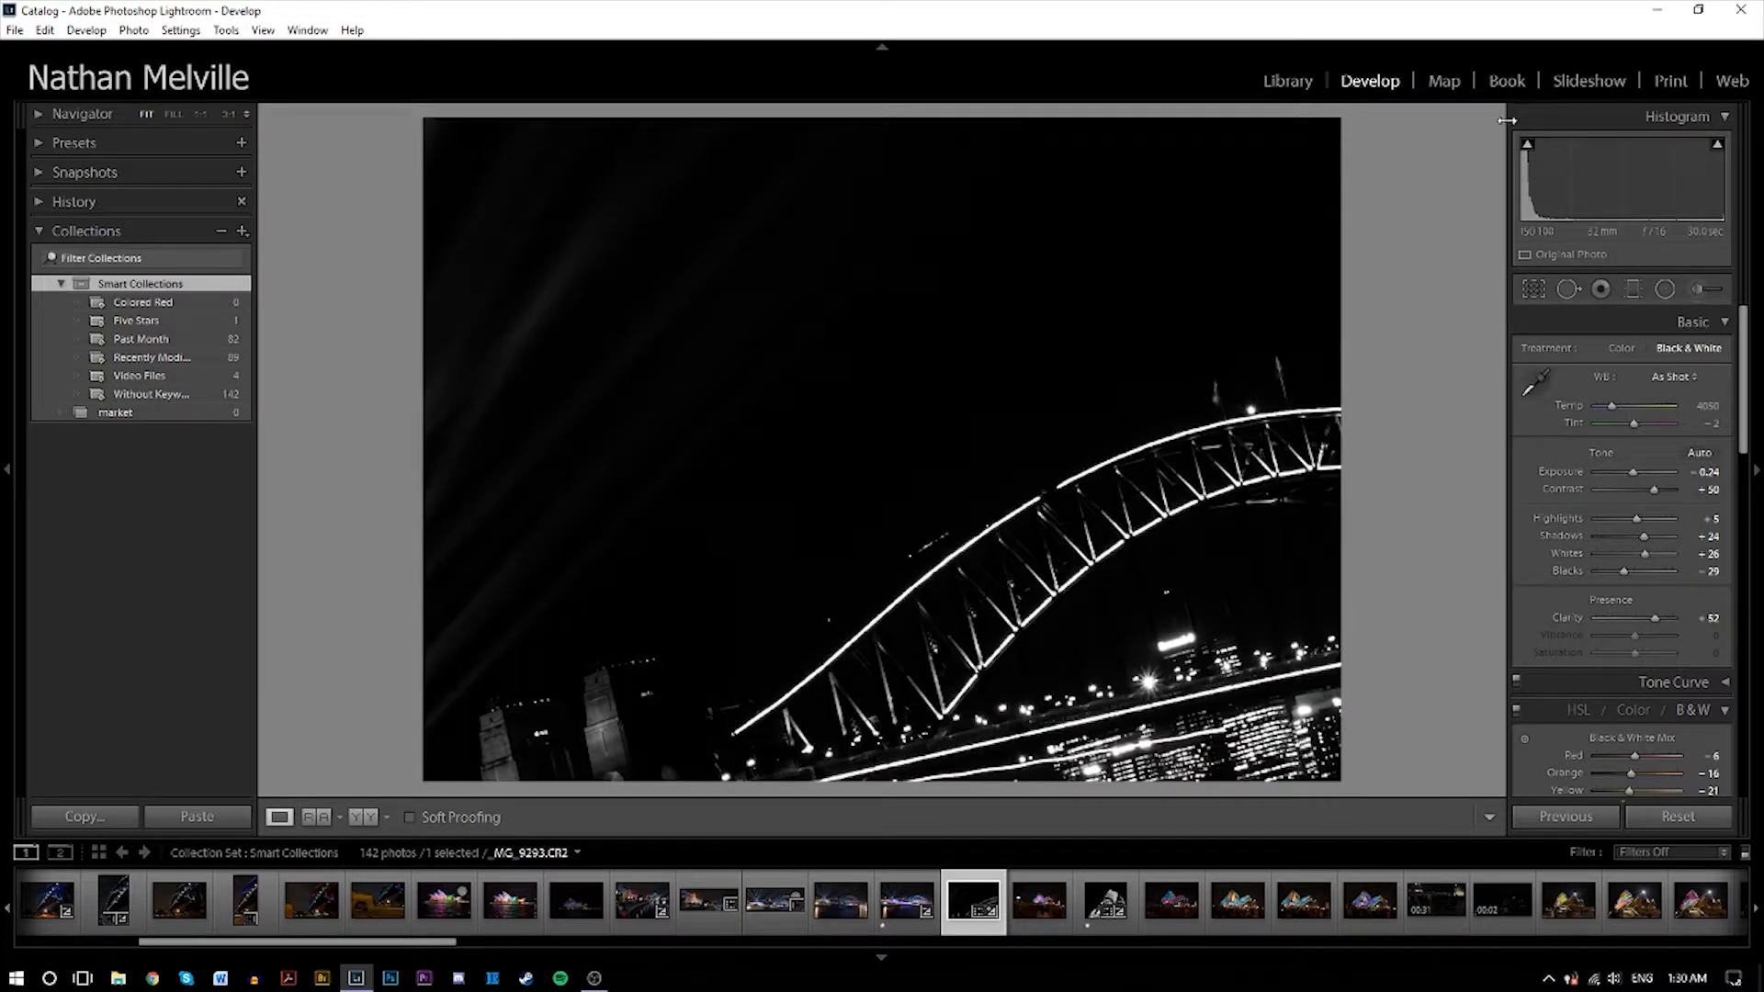
left_click(1526, 147)
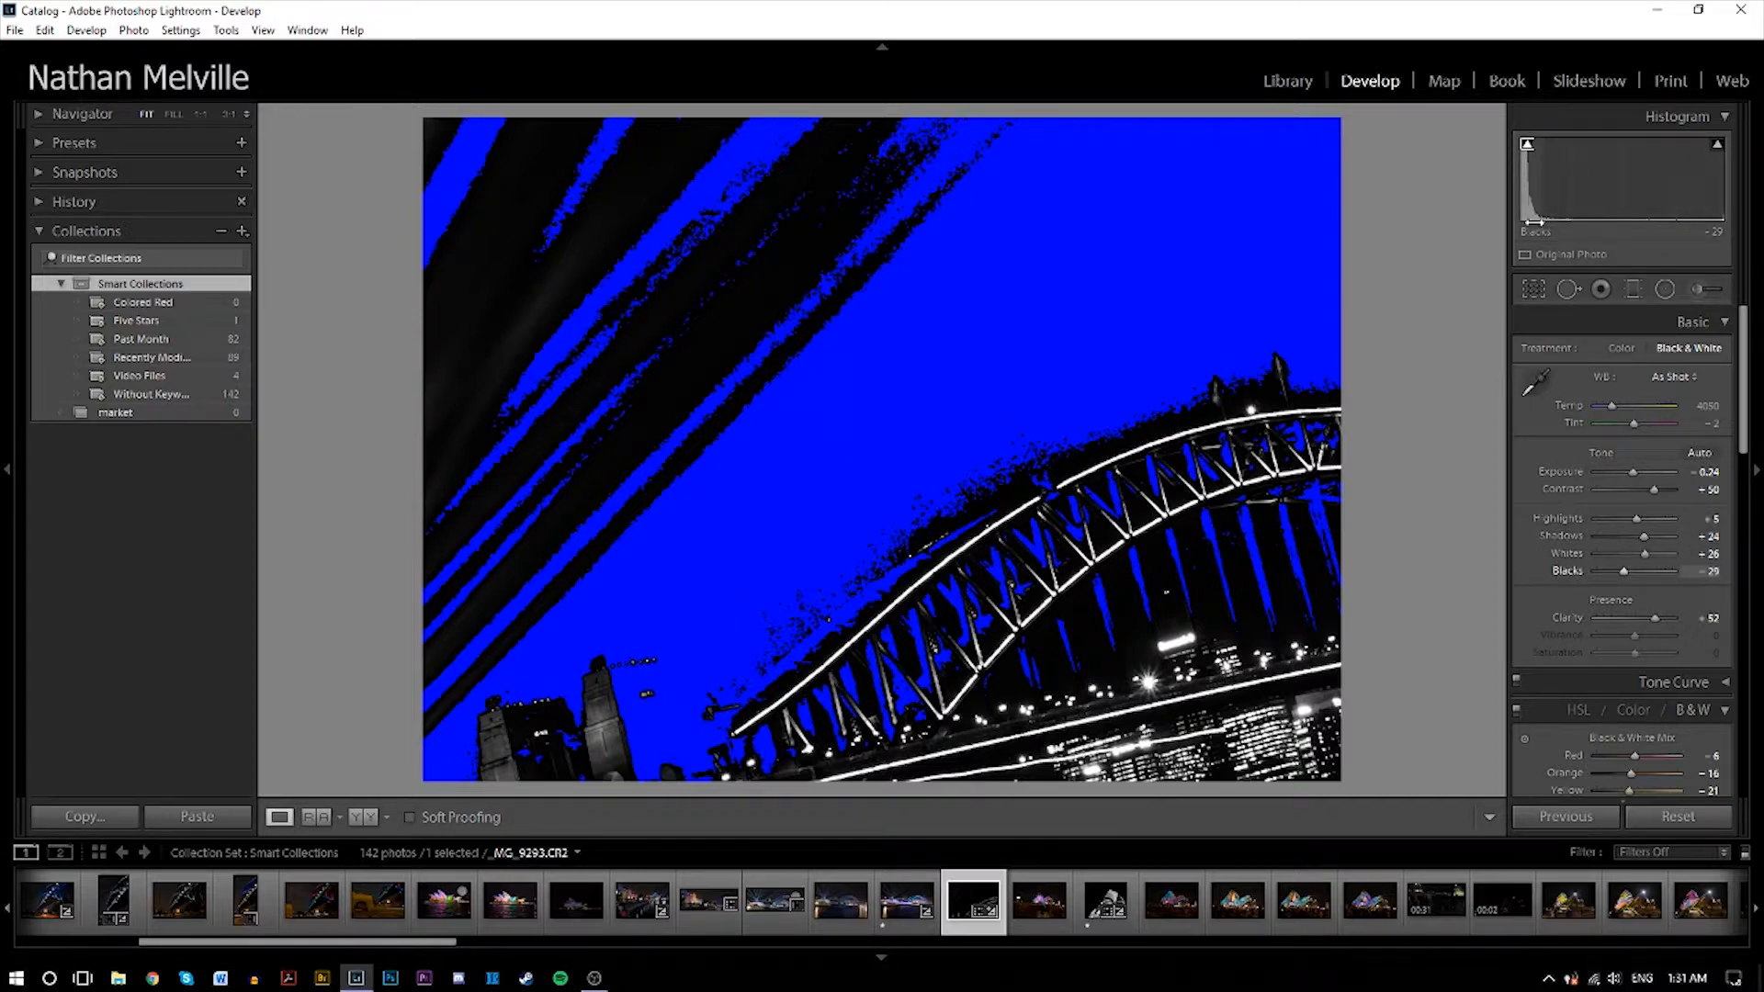
left_click(1526, 146)
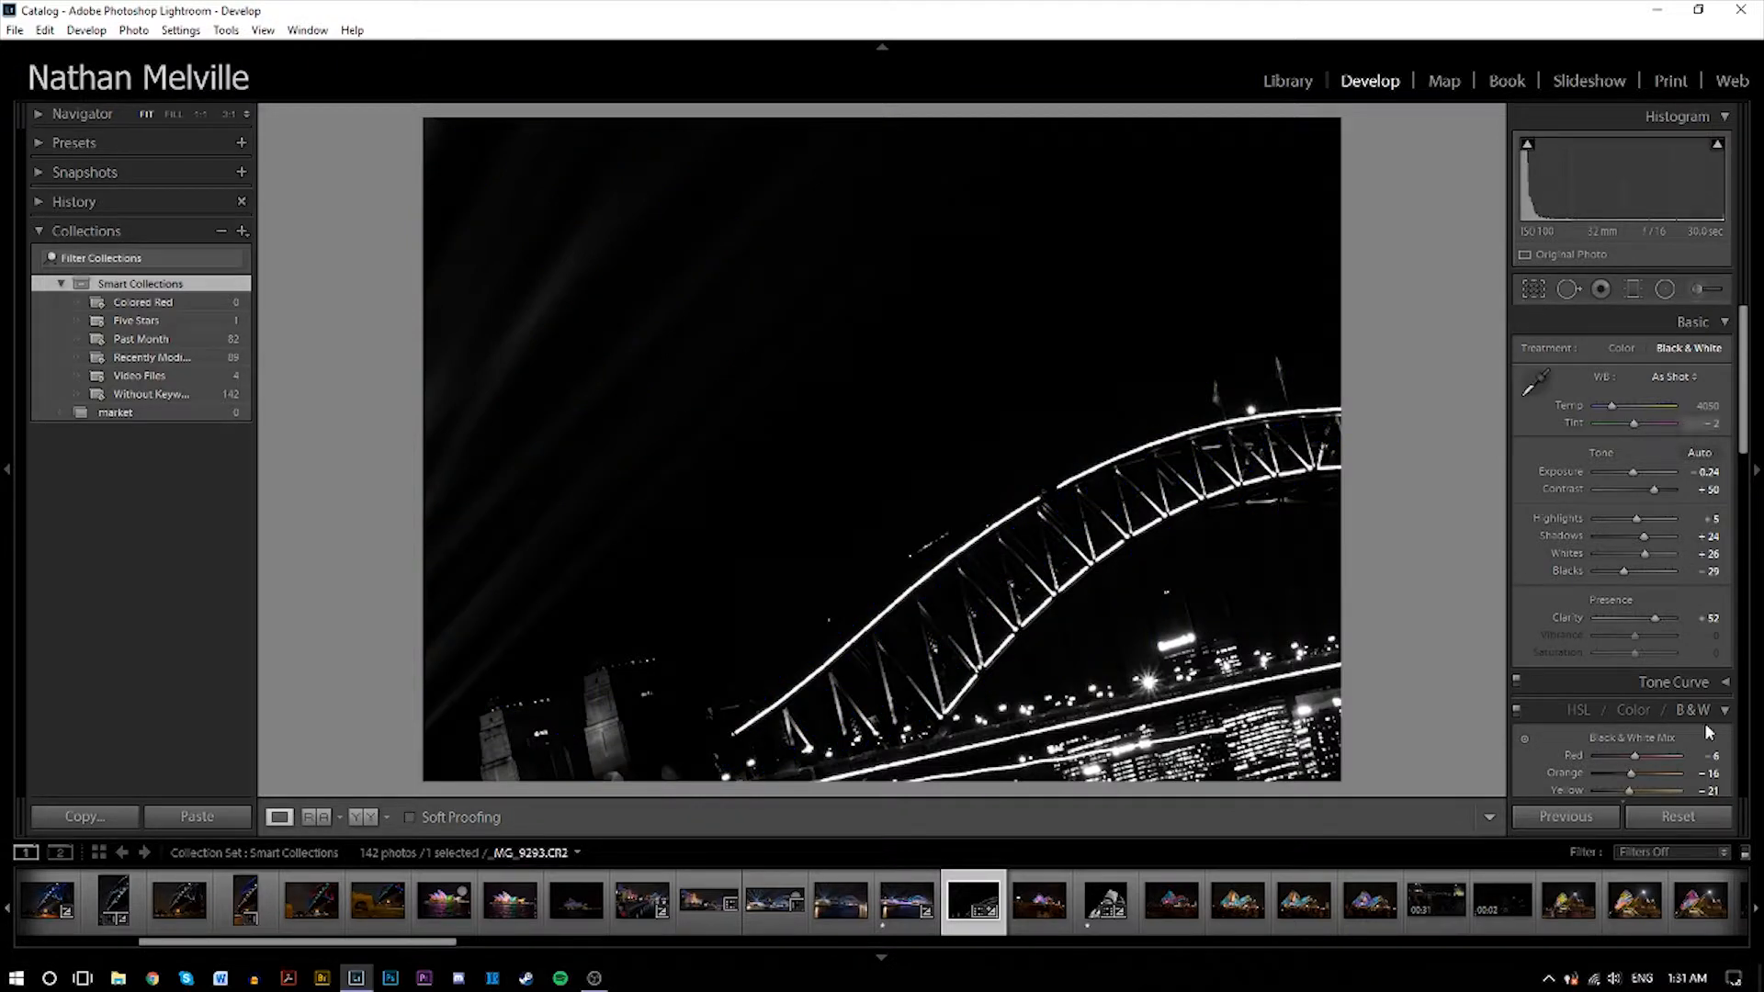
Rework _MG_9293.CR2 from a reset in black and white, with Exposure at -2.74 and Blacks raised against the shadow clipping overlay.
left_click(1678, 817)
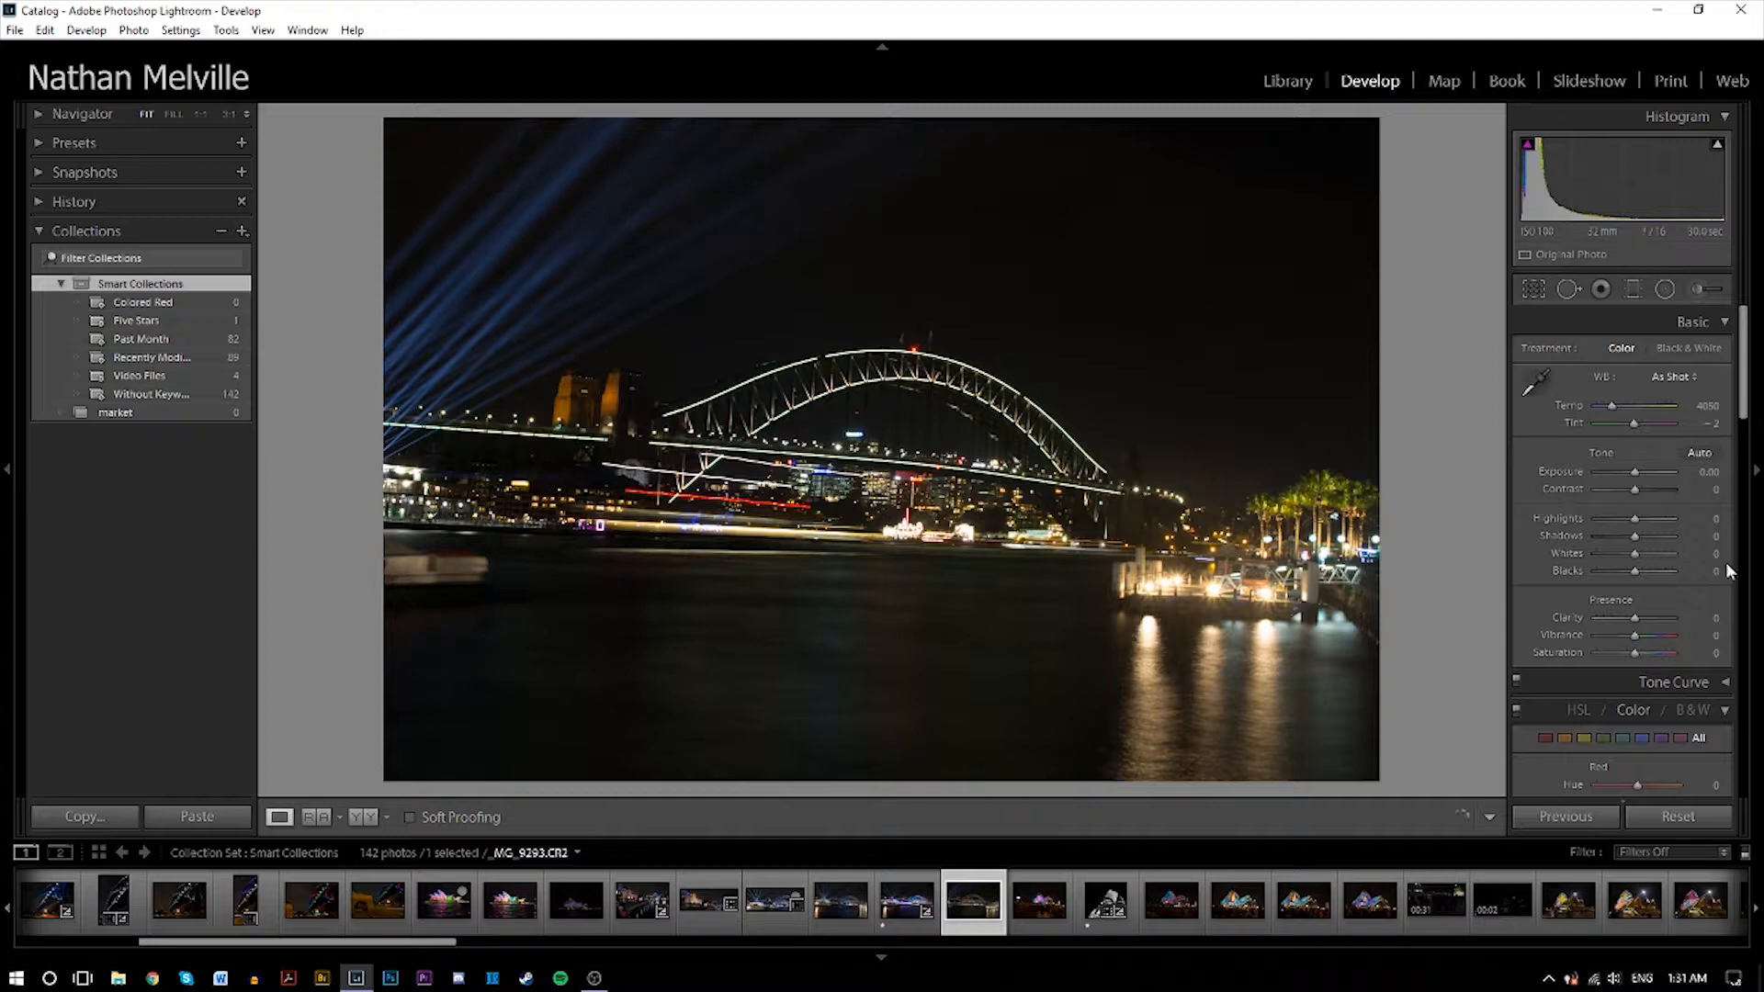
left_click(1689, 348)
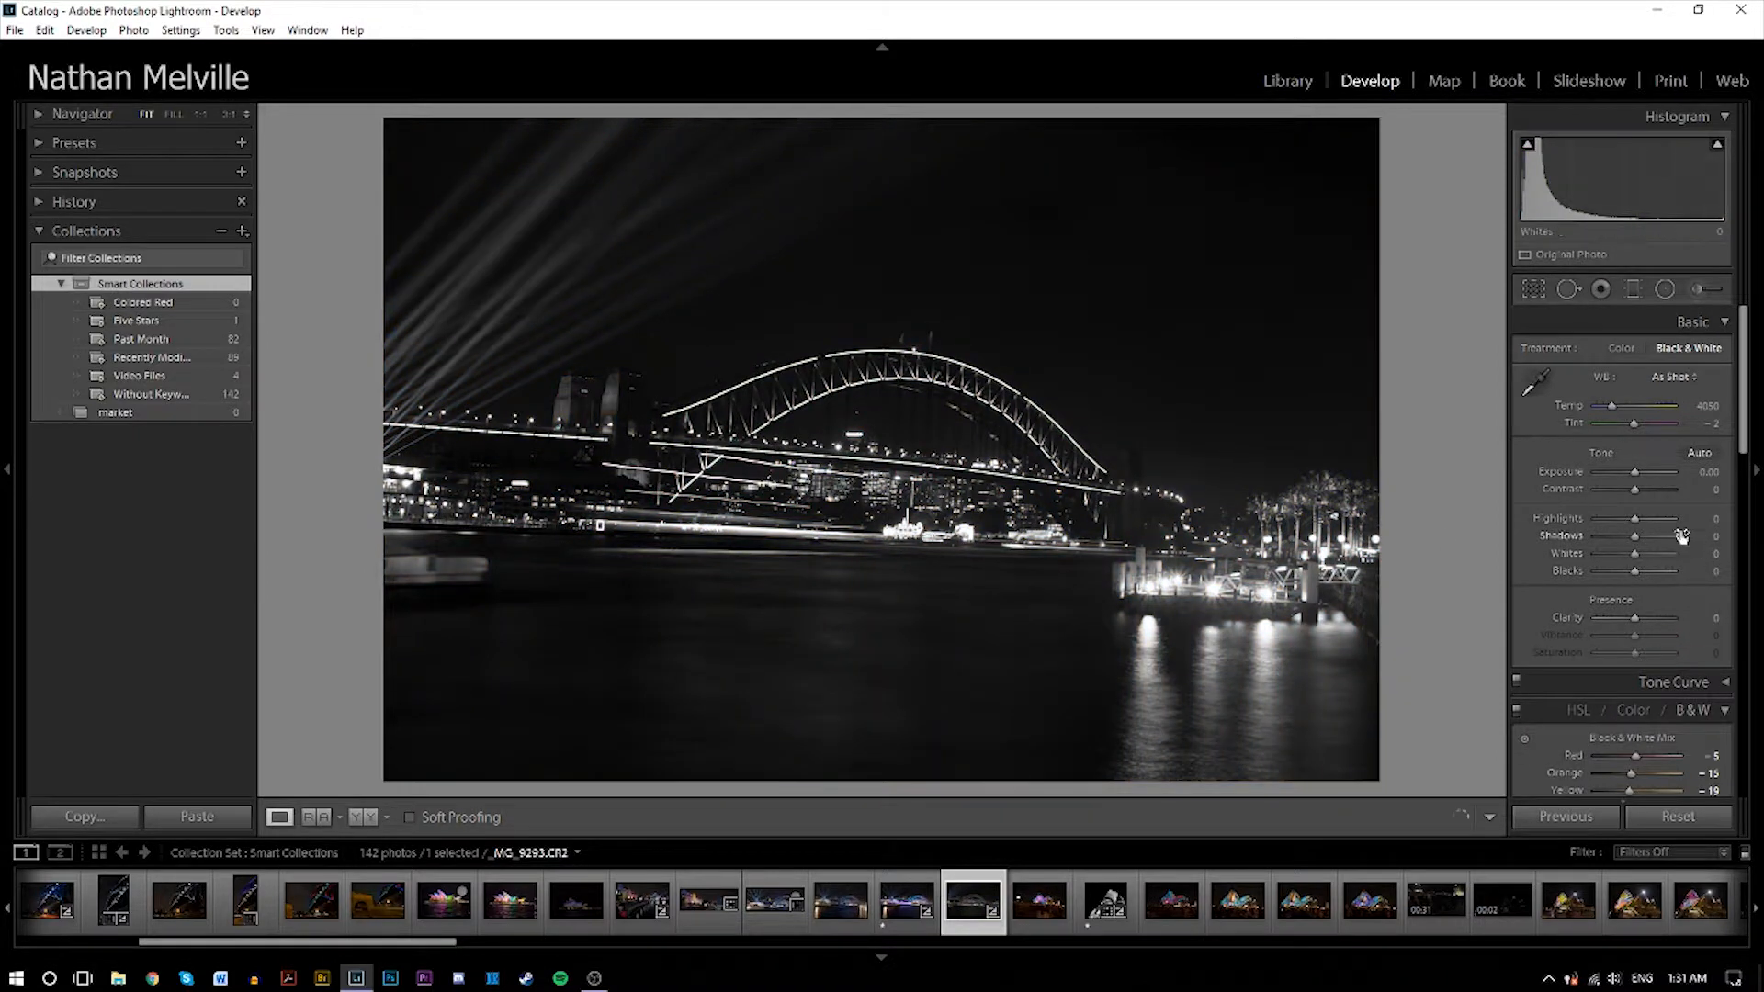
mouse_move(1641, 472)
left_mouse_down()
mouse_move(1599, 482)
mouse_move(1614, 473)
left_mouse_up()
left_click(1527, 144)
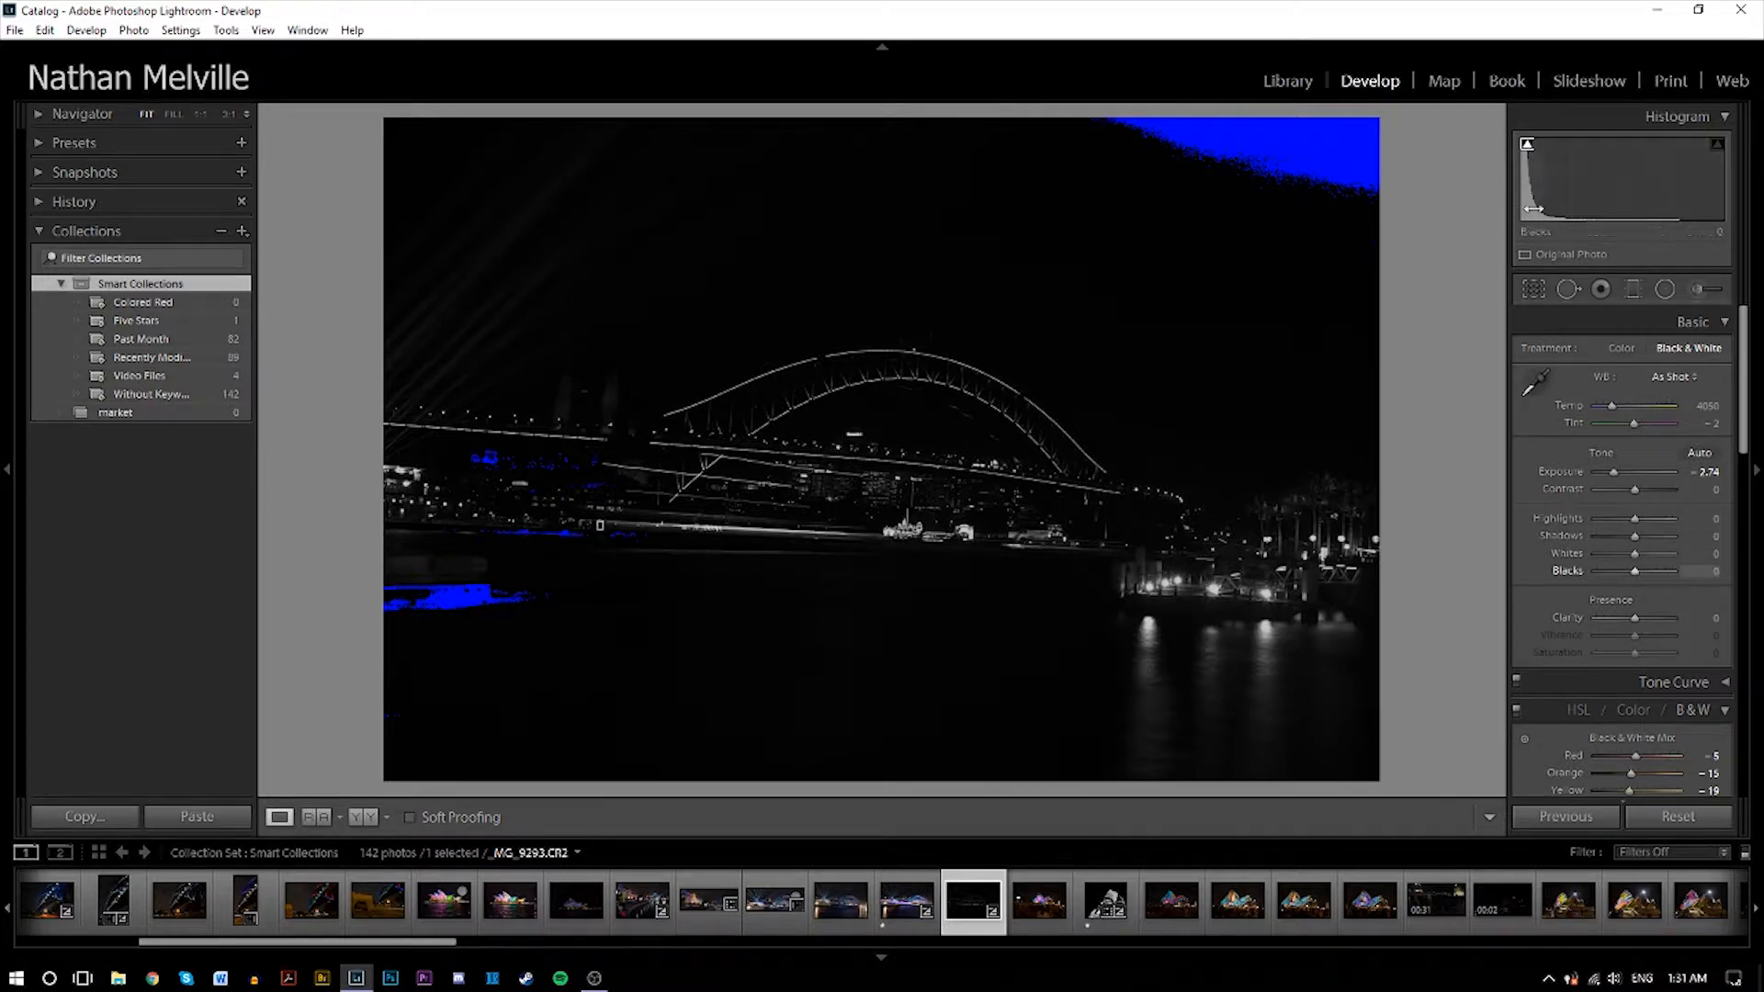
mouse_move(1636, 573)
left_mouse_down()
mouse_move(1676, 568)
mouse_move(1640, 574)
mouse_move(1655, 575)
left_mouse_up()
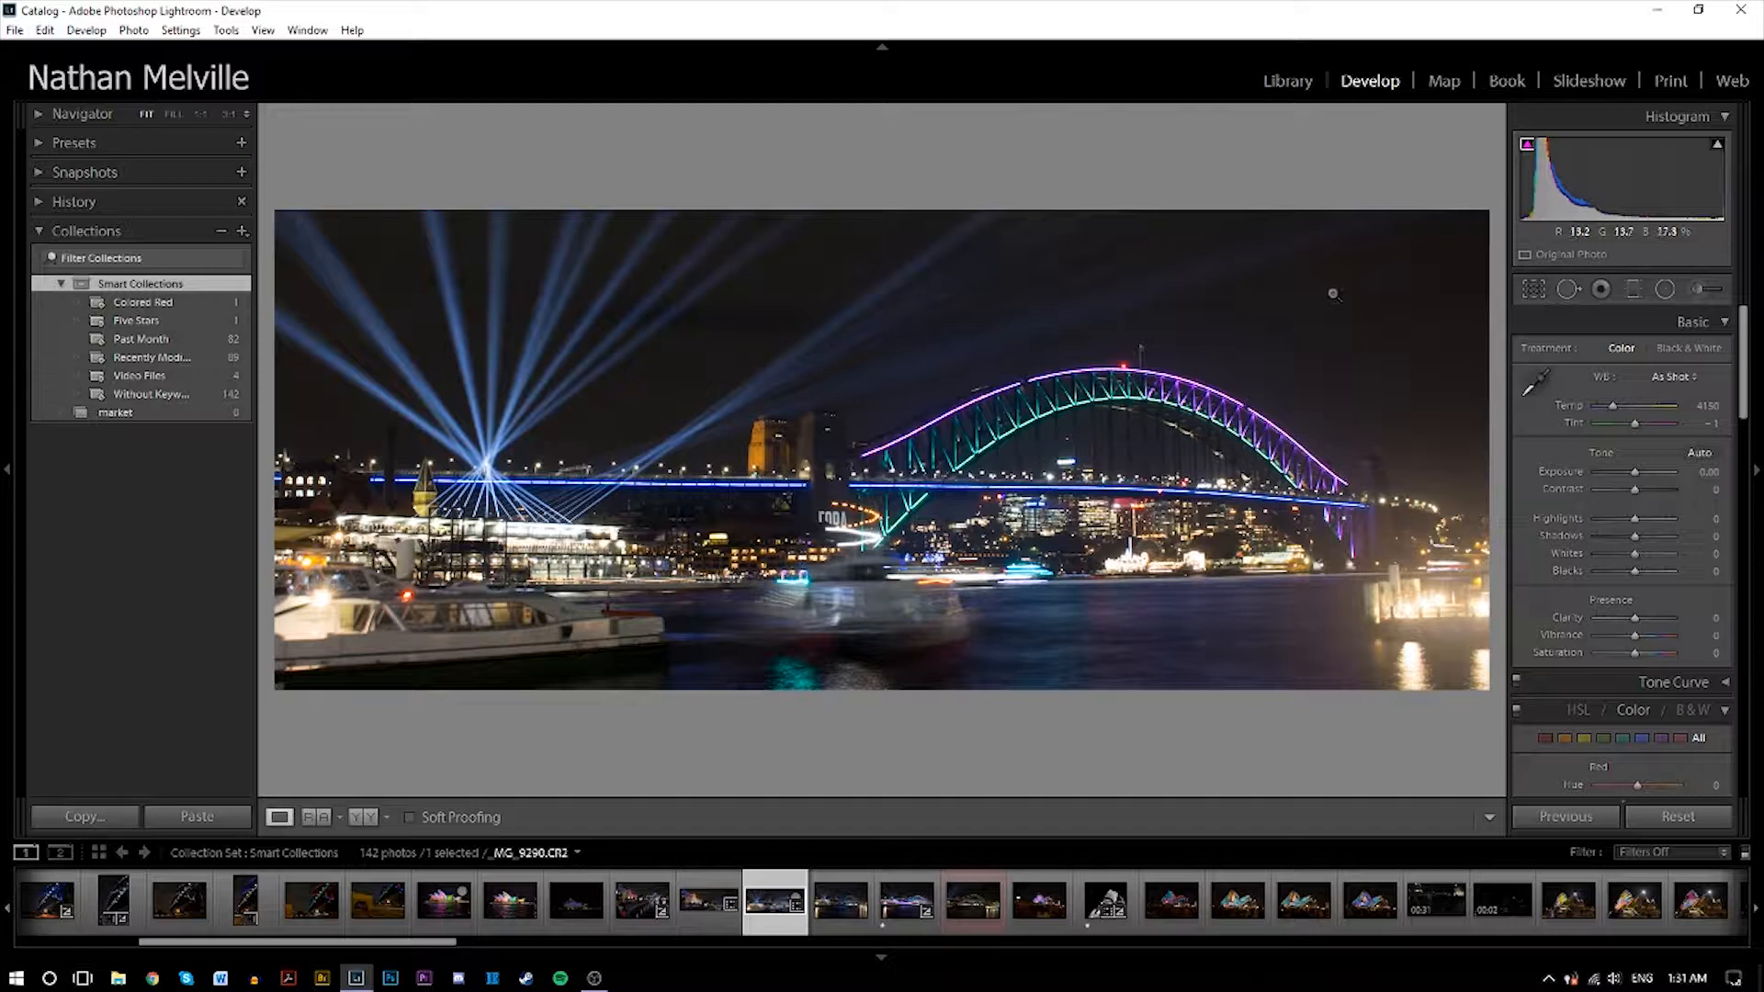
Try warmer white balances on _MG_9290.CR2, then set its temperature to 4200 and keep the tint at -1.
mouse_move(1611, 409)
left_mouse_down()
mouse_move(1675, 404)
mouse_move(1617, 412)
left_mouse_up()
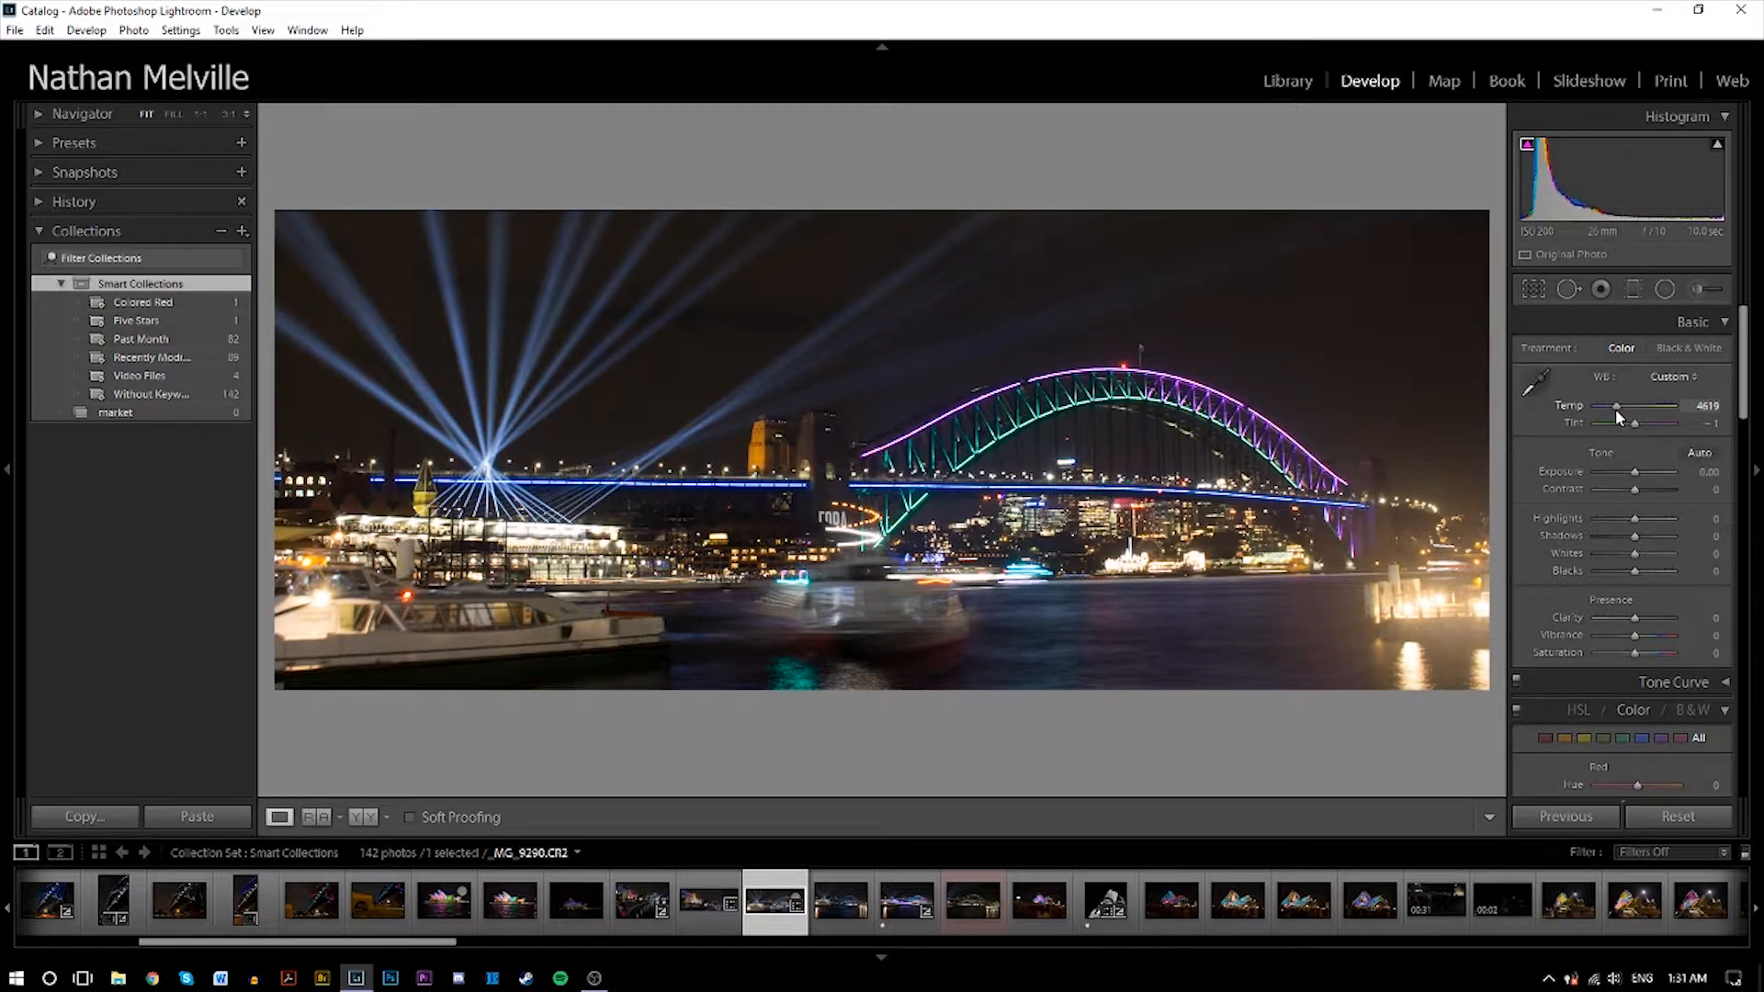
mouse_move(1616, 410)
left_mouse_down()
mouse_move(1664, 414)
mouse_move(1592, 411)
mouse_move(1616, 410)
left_mouse_up()
left_click_drag(1618, 410, 1629, 415)
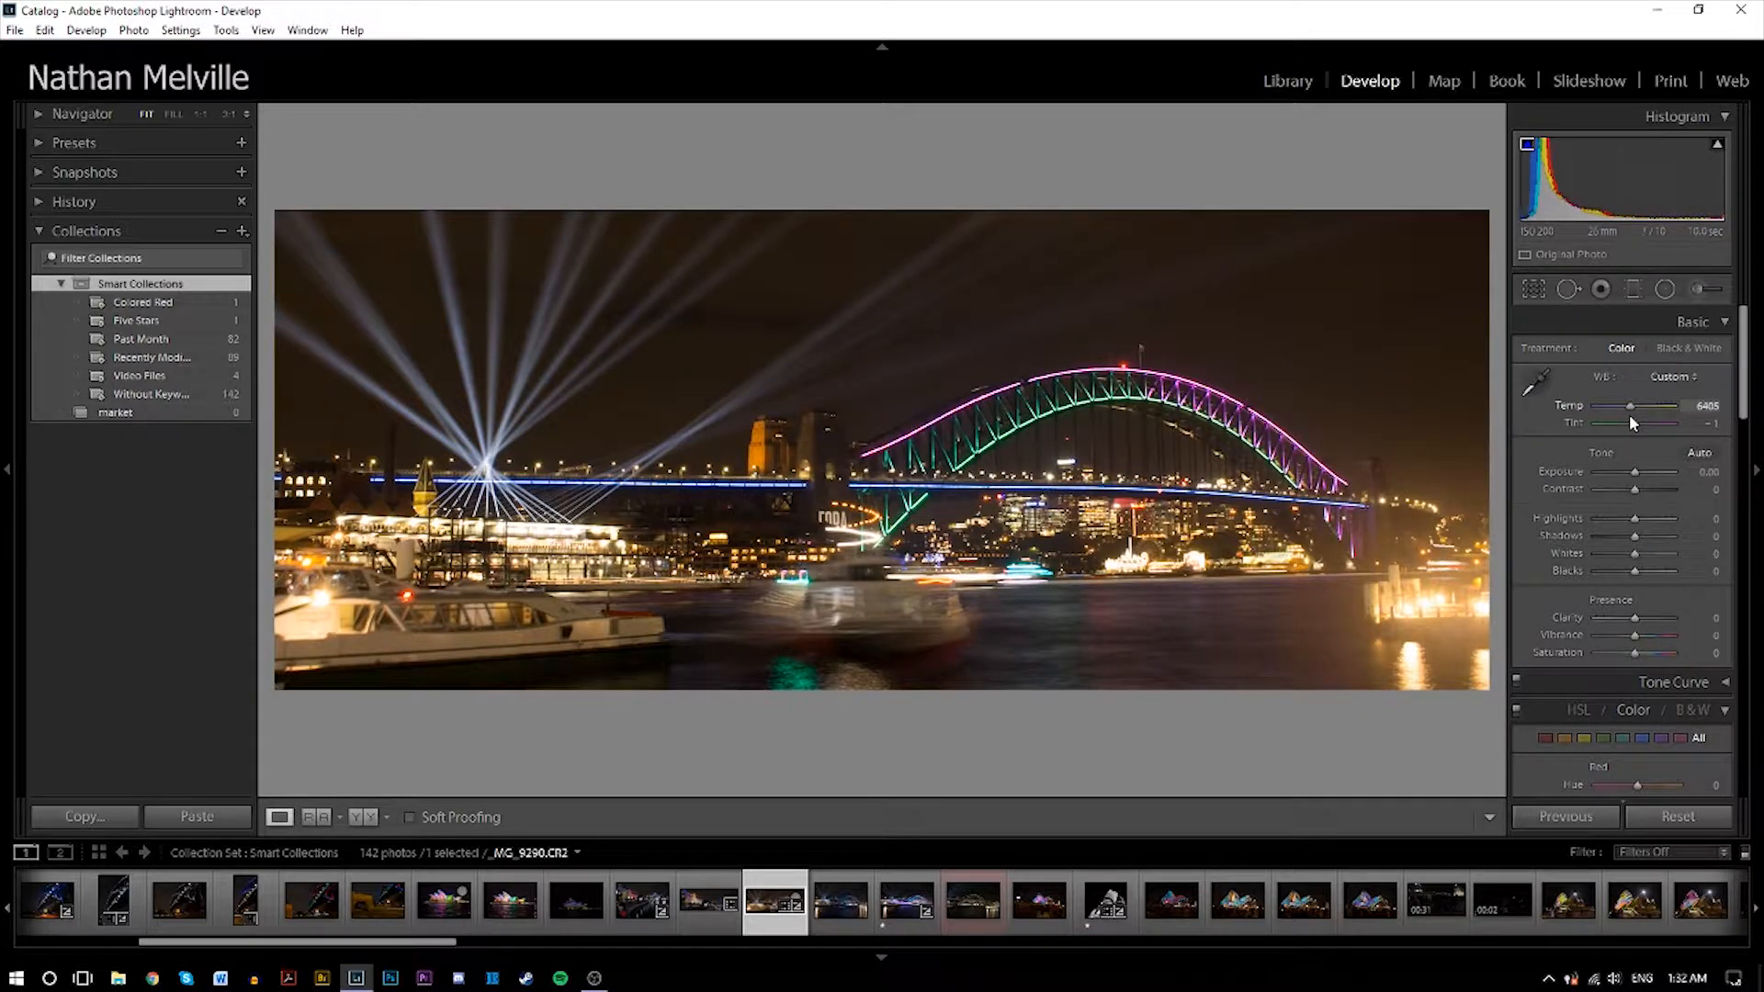
left_click_drag(1631, 421, 1612, 410)
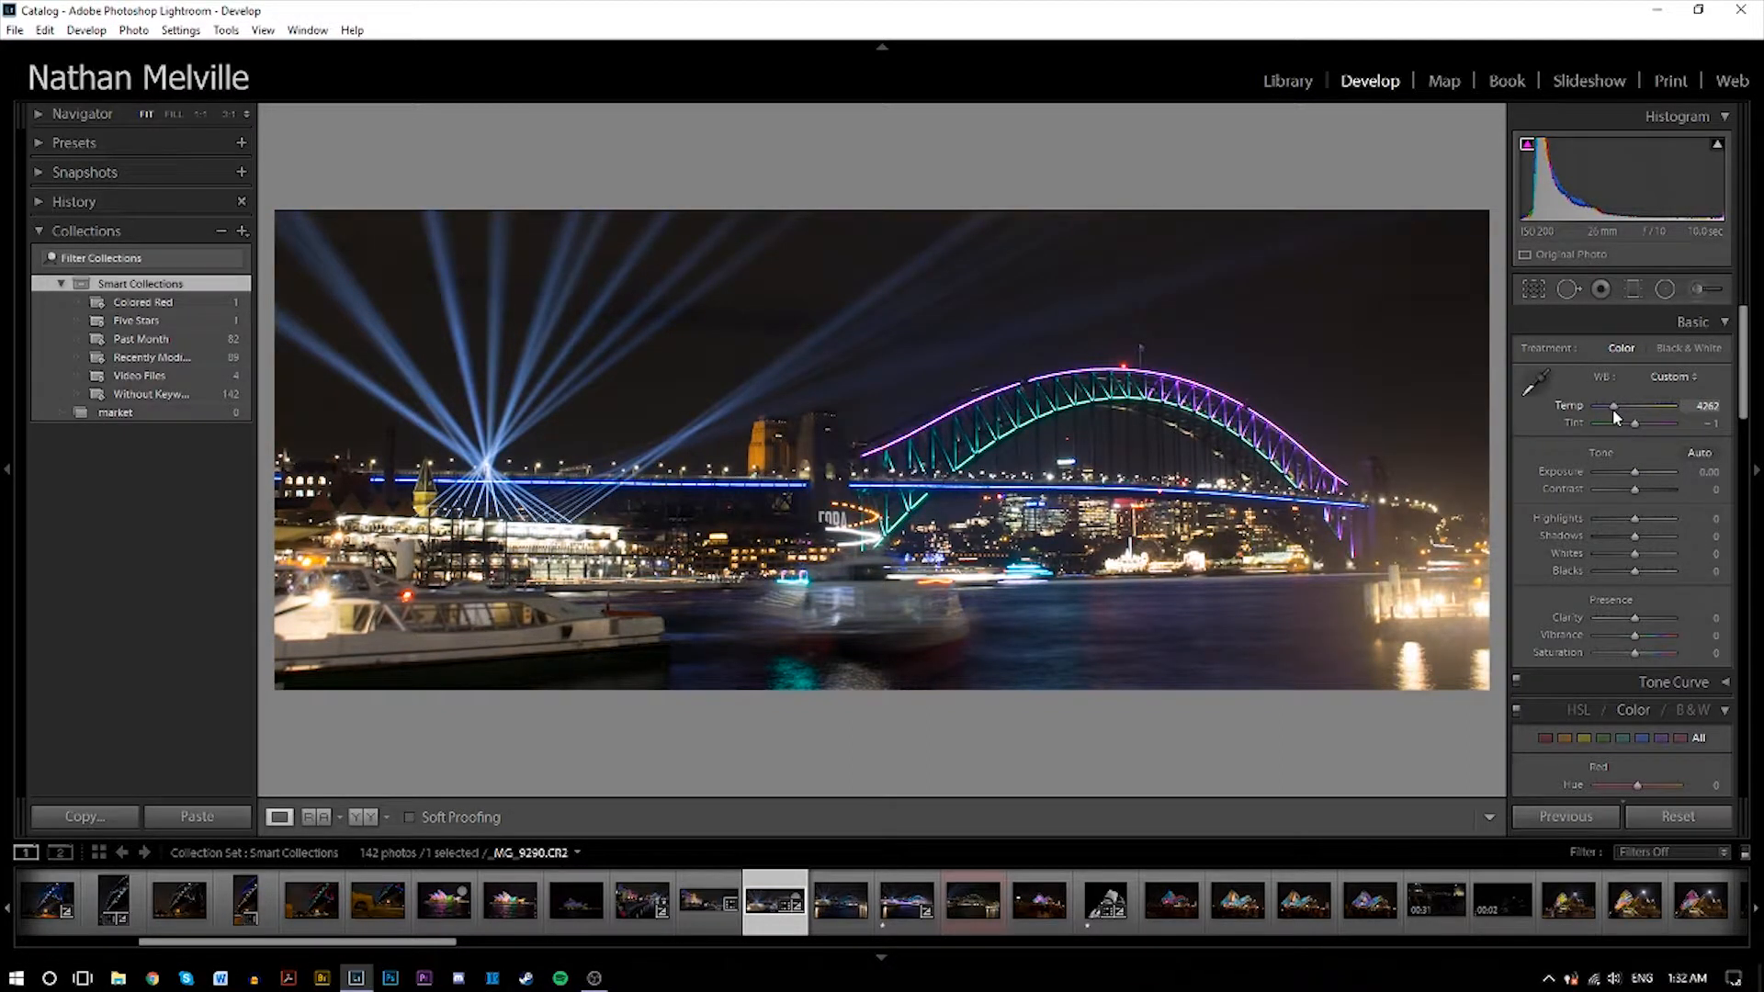
left_click(1711, 407)
type("4200")
mouse_move(1639, 427)
left_mouse_down()
mouse_move(1508, 433)
mouse_move(1678, 472)
mouse_move(1635, 439)
left_mouse_up()
Set the bridge panorama's Highlights to -100, Shadows to +100, Exposure to +0.24 and Contrast to +43.
left_click_drag(1634, 519, 1351, 513)
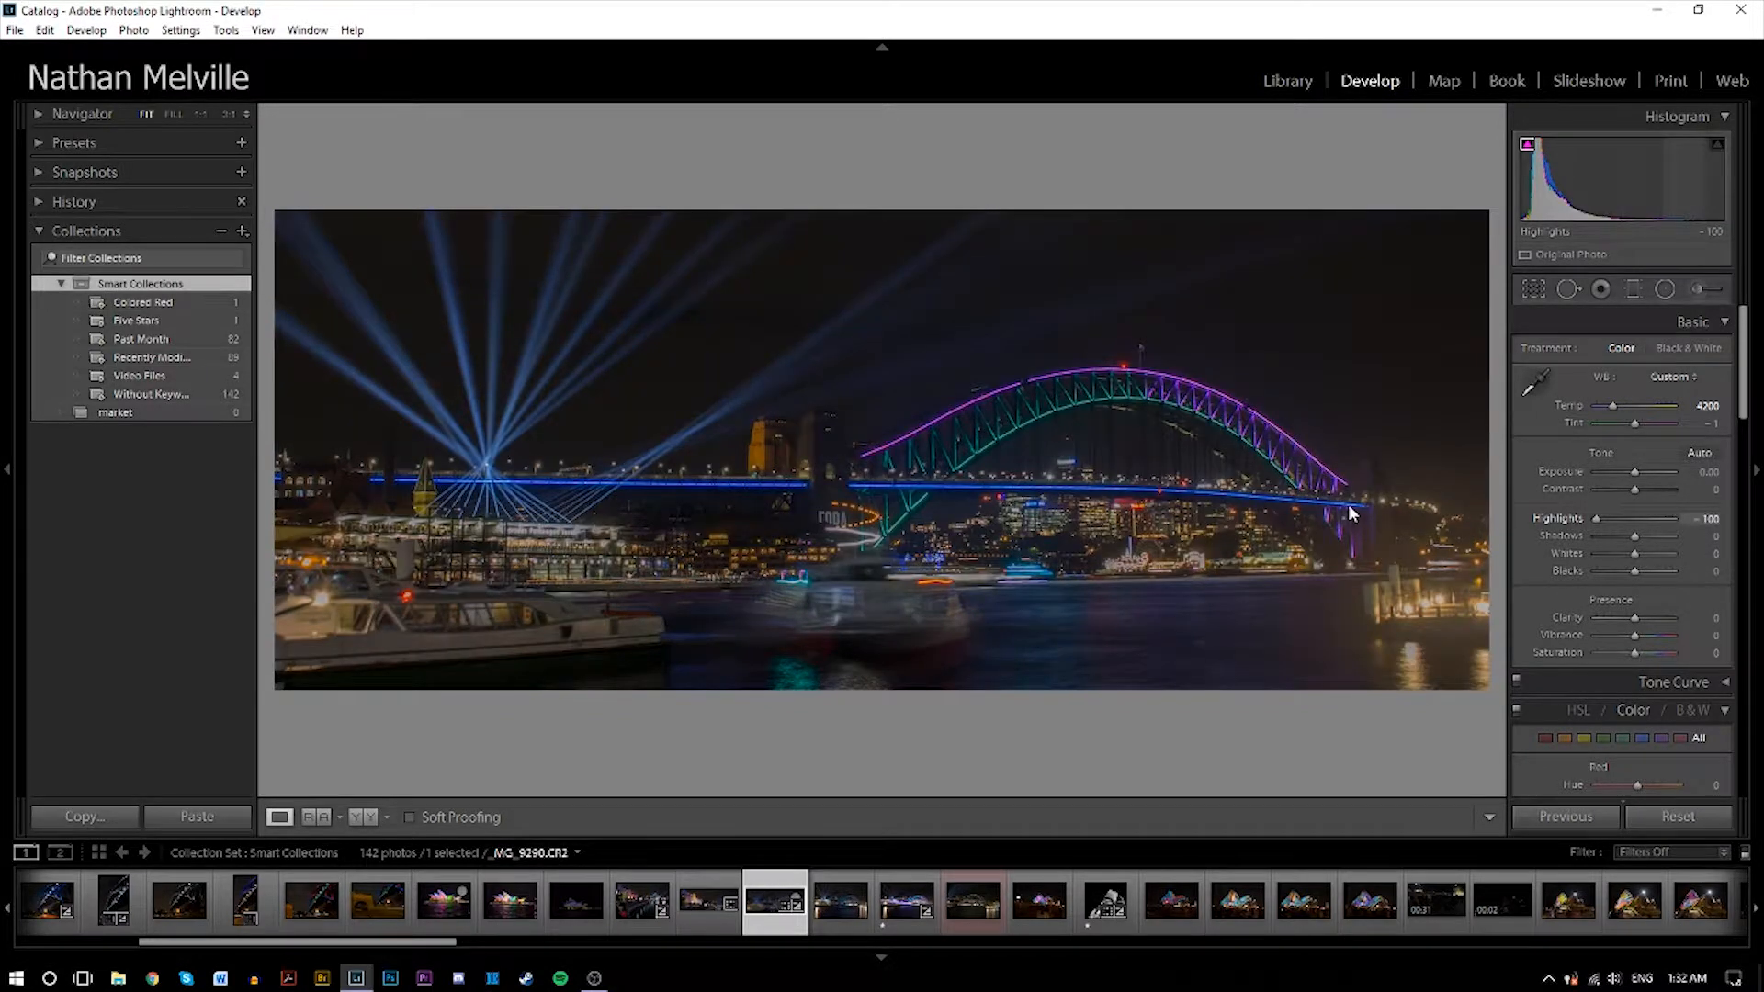
left_click_drag(1637, 542, 1695, 538)
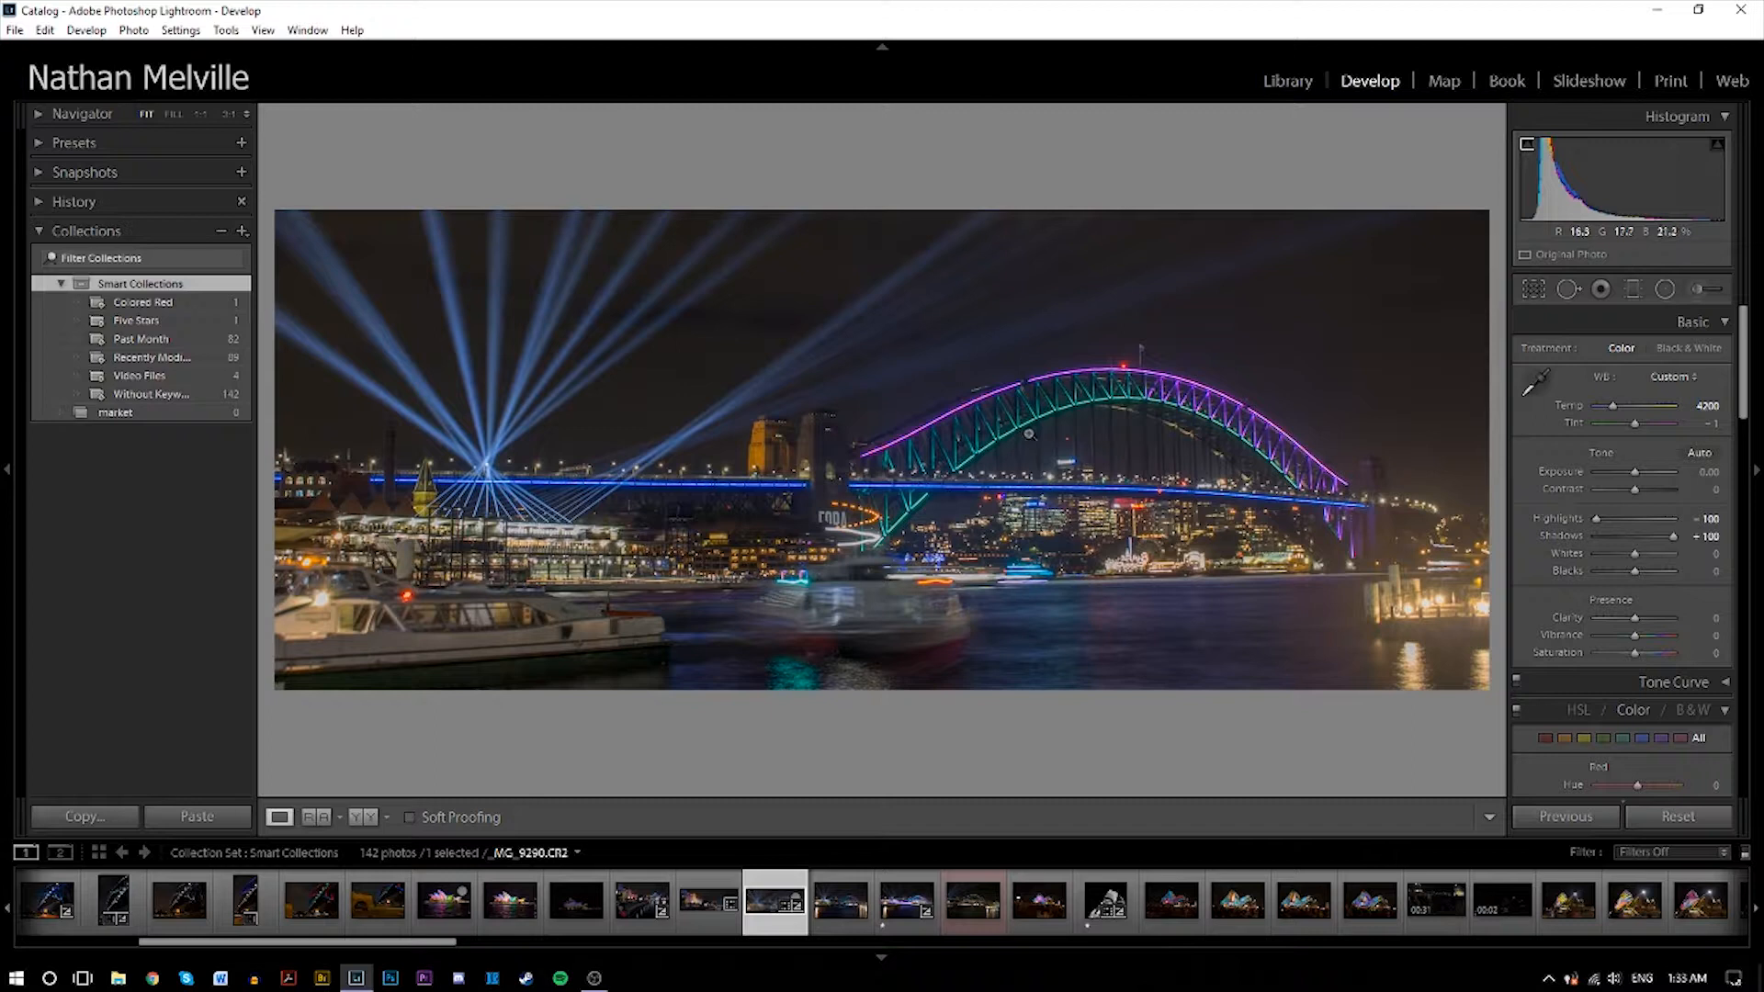
left_click_drag(1634, 471, 1639, 472)
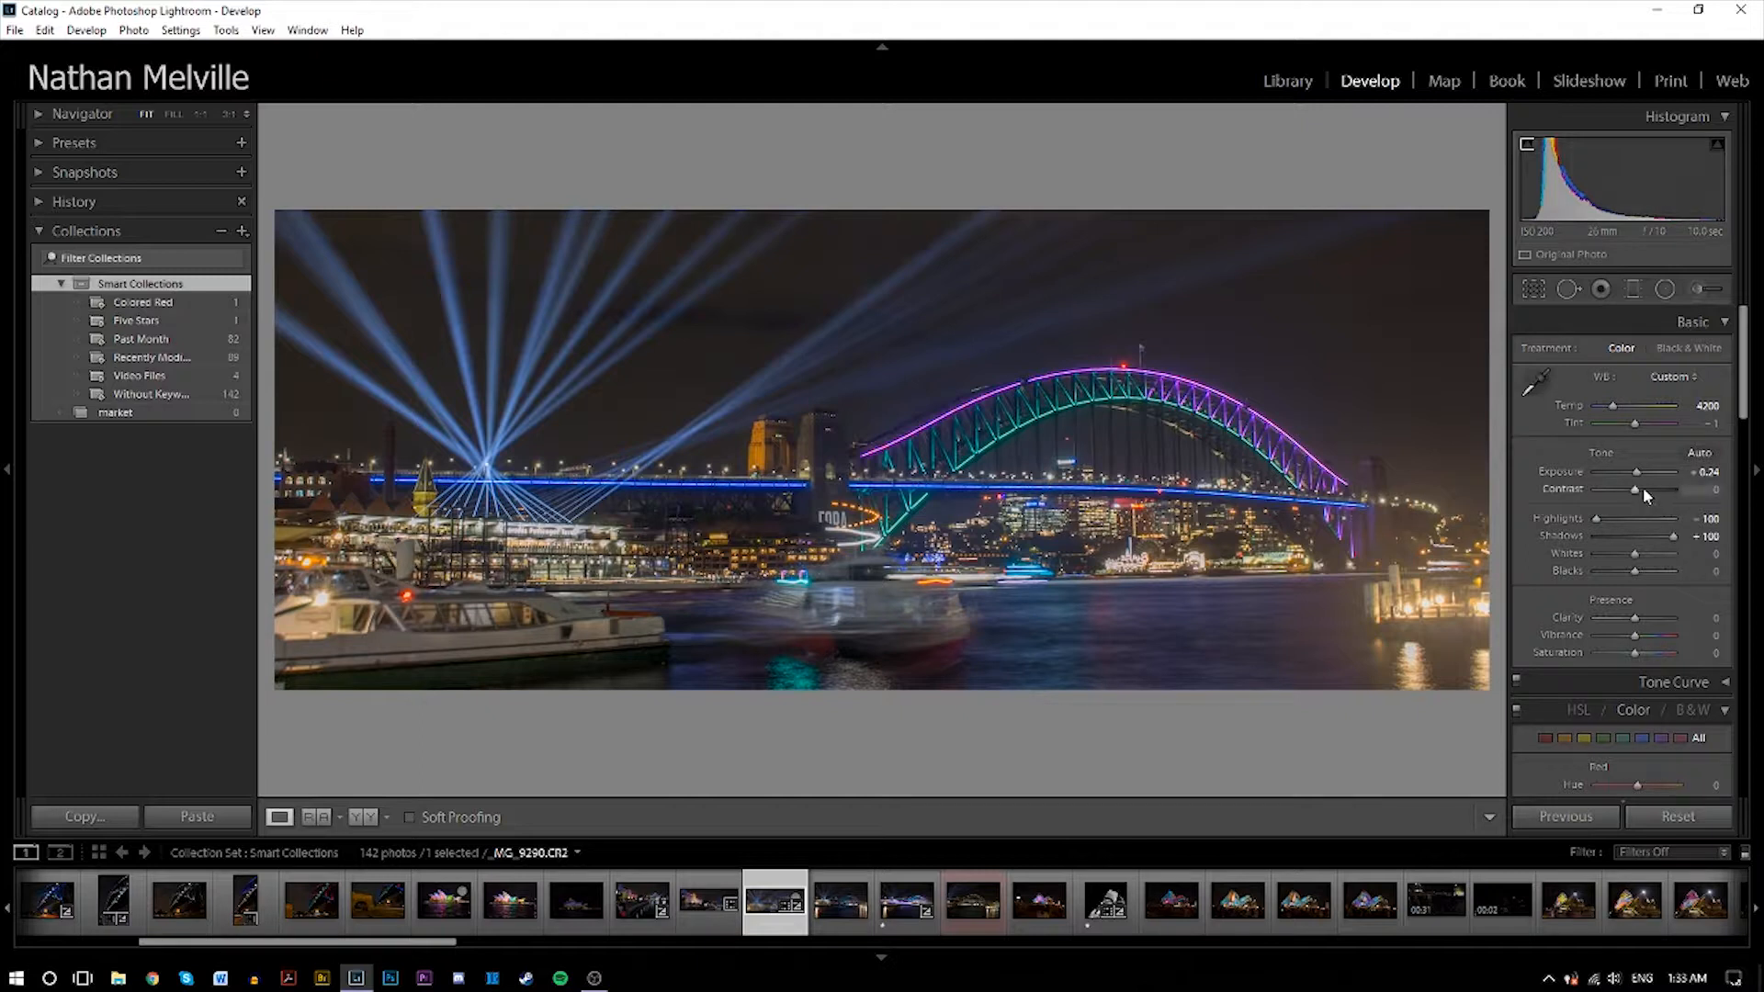
left_click_drag(1633, 490, 1646, 489)
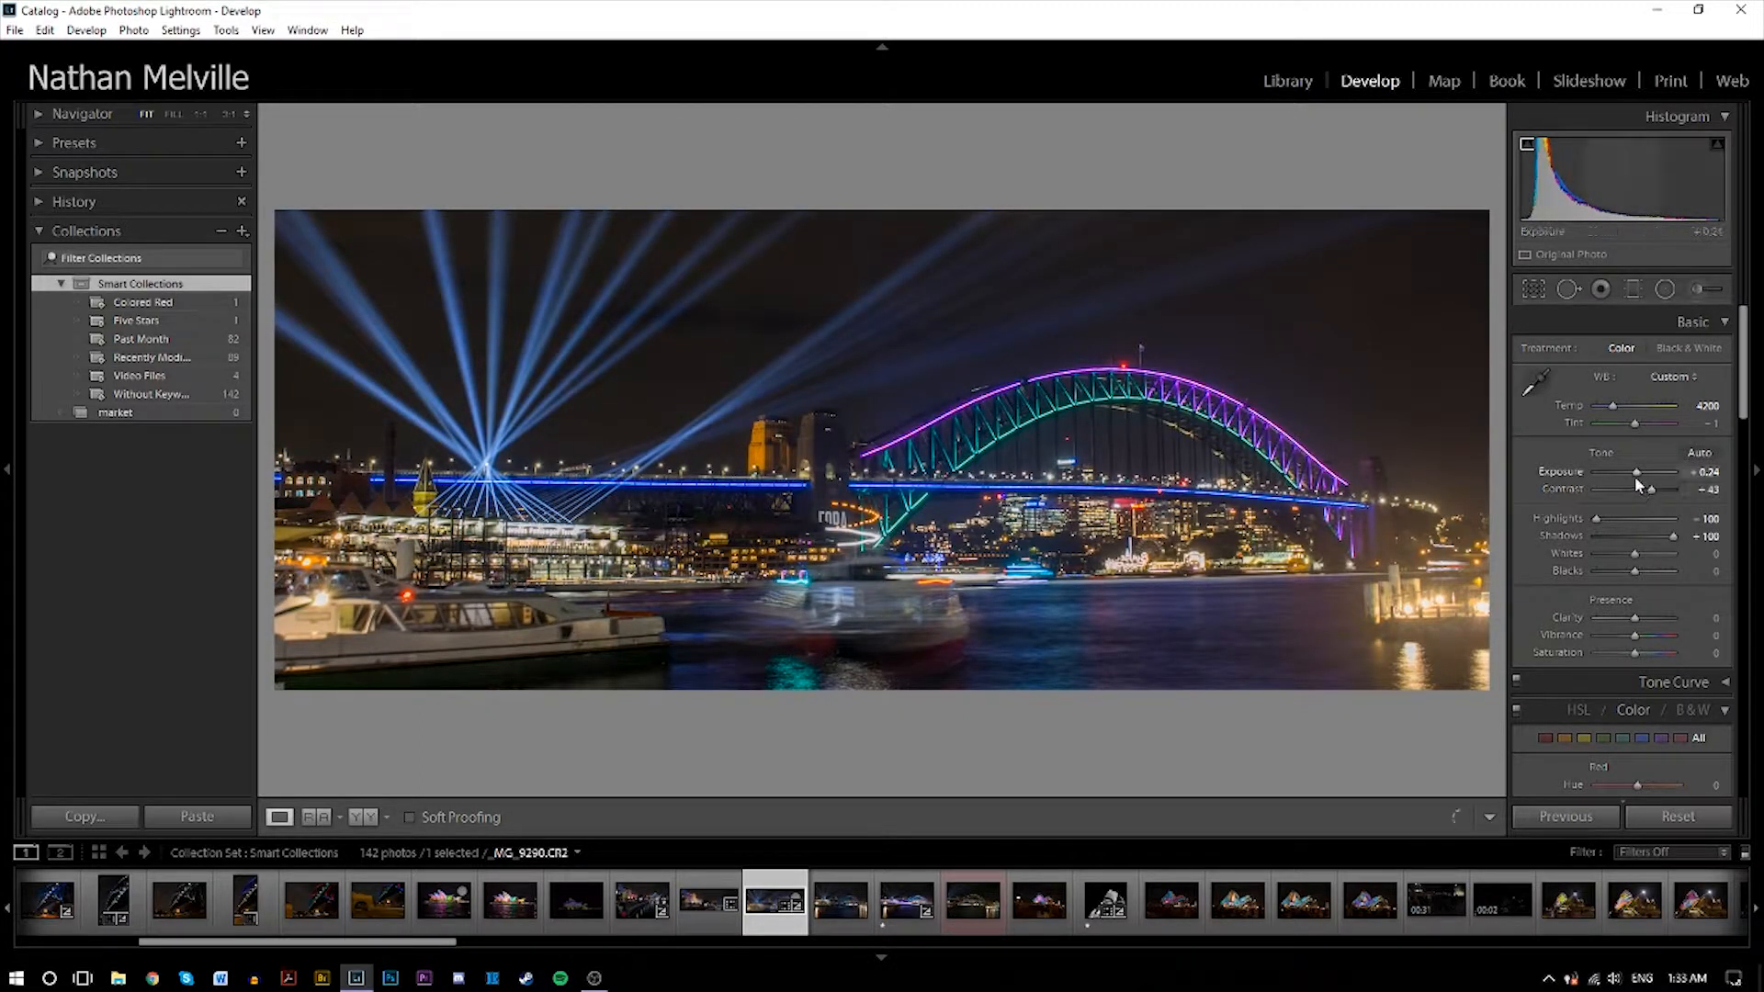
Set the bridge panorama's Contrast to +48 and its Whites to +30, comparing Whites at -43 and +100 along the way.
left_click_drag(1637, 472, 1637, 476)
key("ctrl+z")
left_click_drag(1599, 518, 1619, 553)
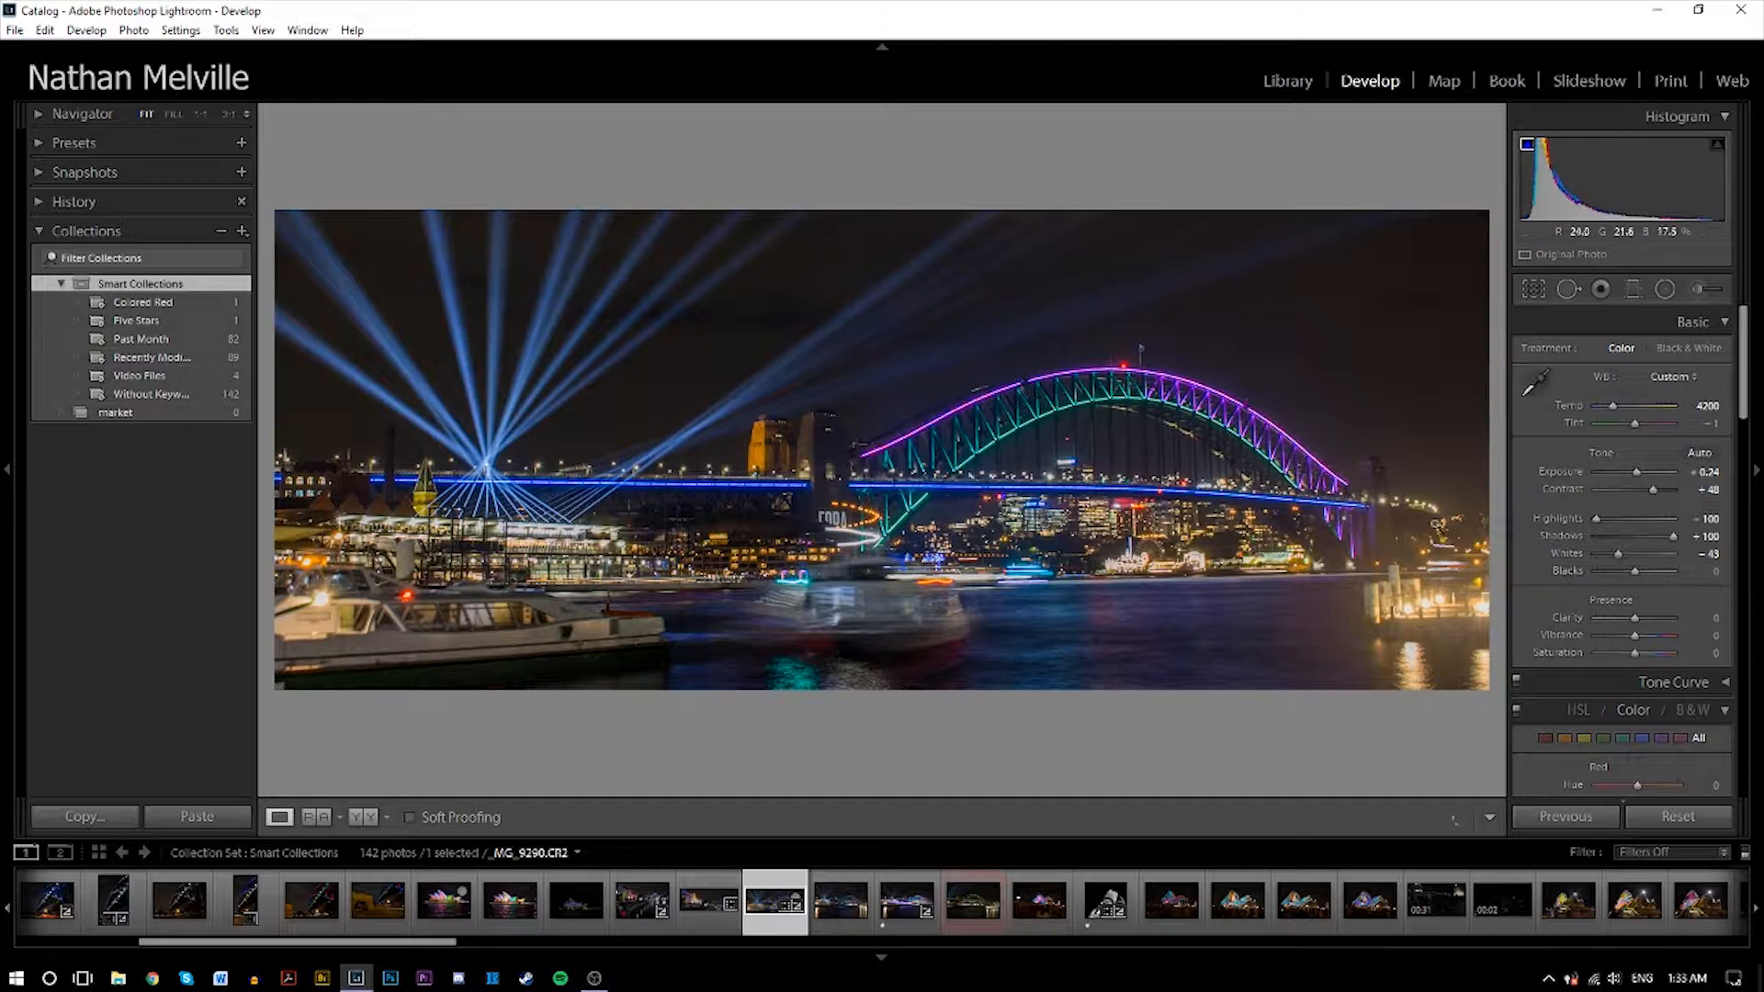
left_click_drag(1621, 555, 1715, 543)
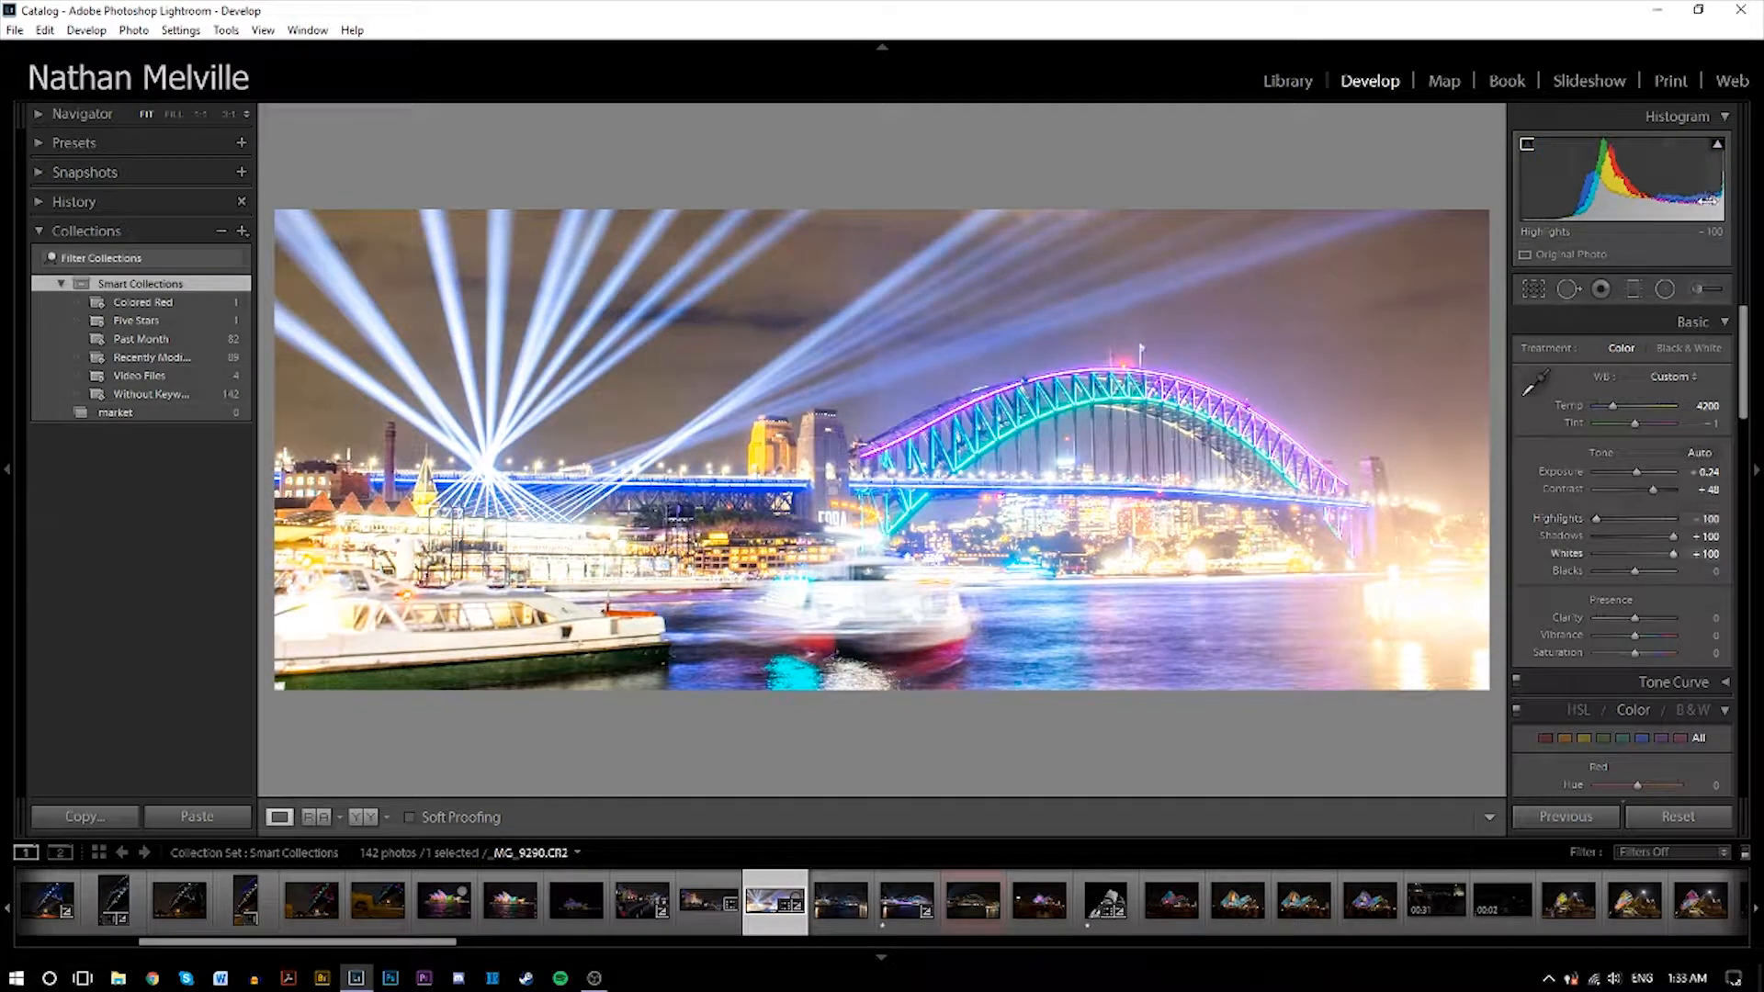
mouse_move(1657, 548)
left_mouse_down()
mouse_move(1649, 574)
mouse_move(1676, 576)
mouse_move(1643, 588)
mouse_move(1659, 588)
mouse_move(1634, 564)
mouse_move(1667, 569)
mouse_move(1634, 571)
mouse_move(1649, 576)
left_mouse_up()
left_click(1709, 553)
type("30")
key("Return")
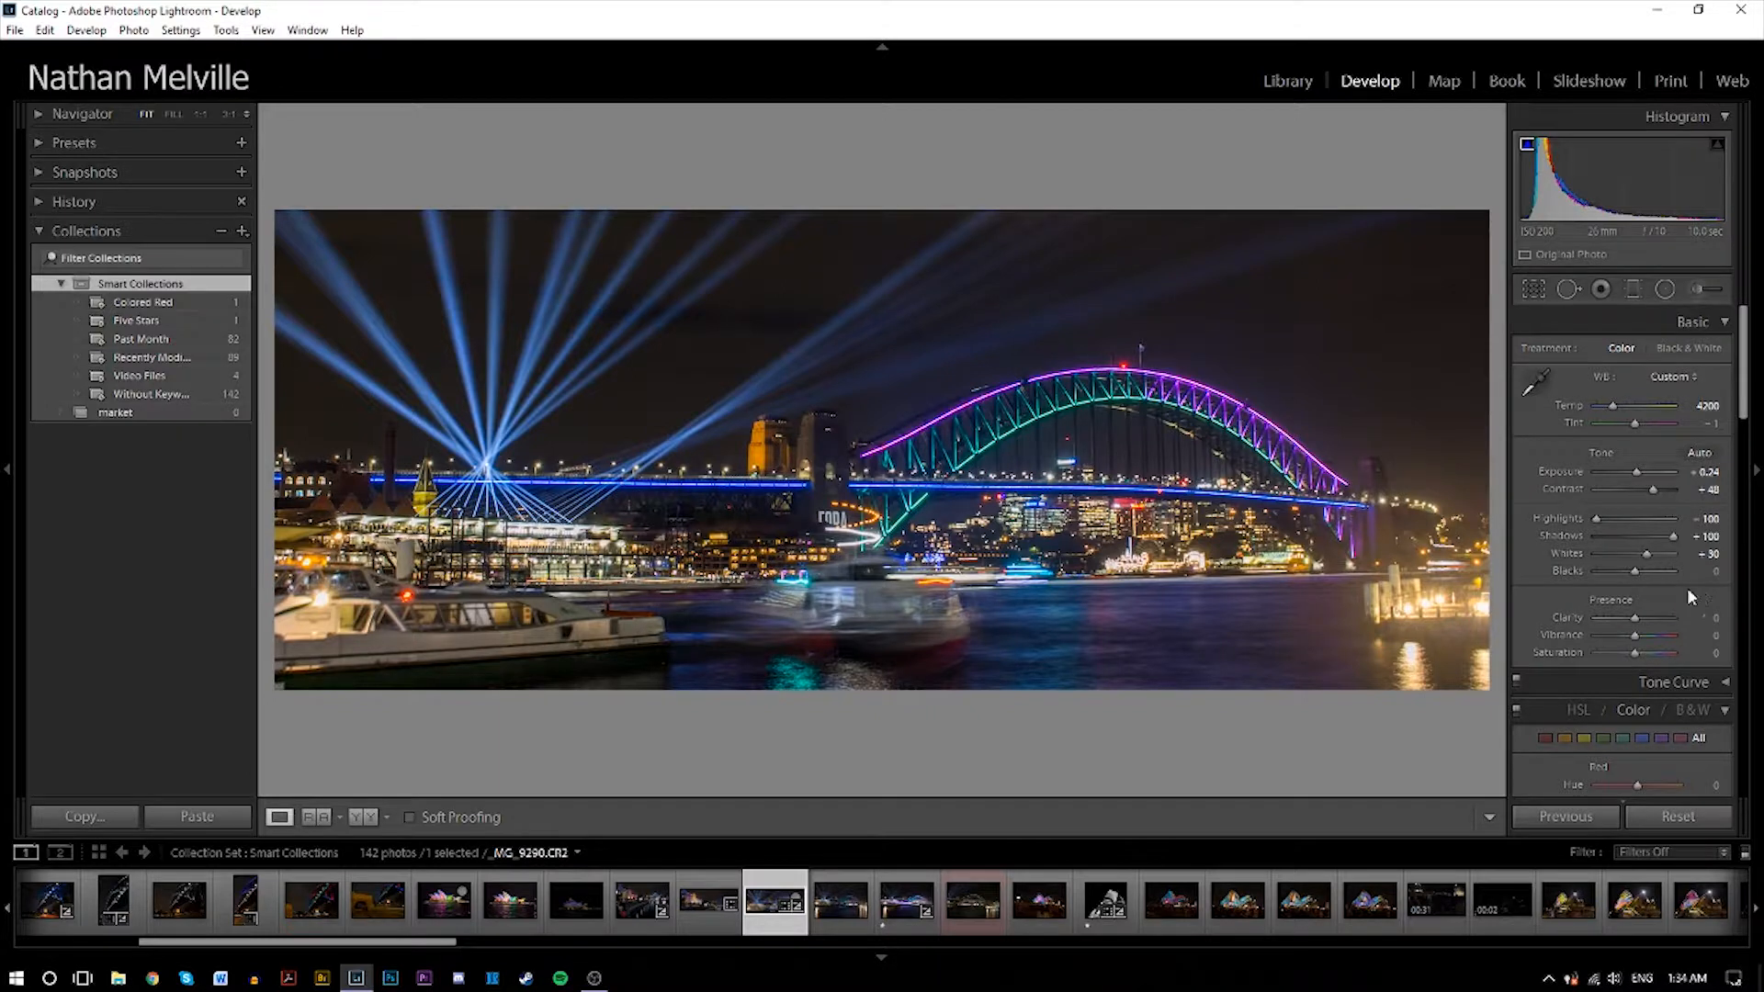
Try the panorama's Blacks at -100 and at +79, checking the lost shadow detail with the shadow clipping overlay.
left_click_drag(1687, 572, 1579, 617)
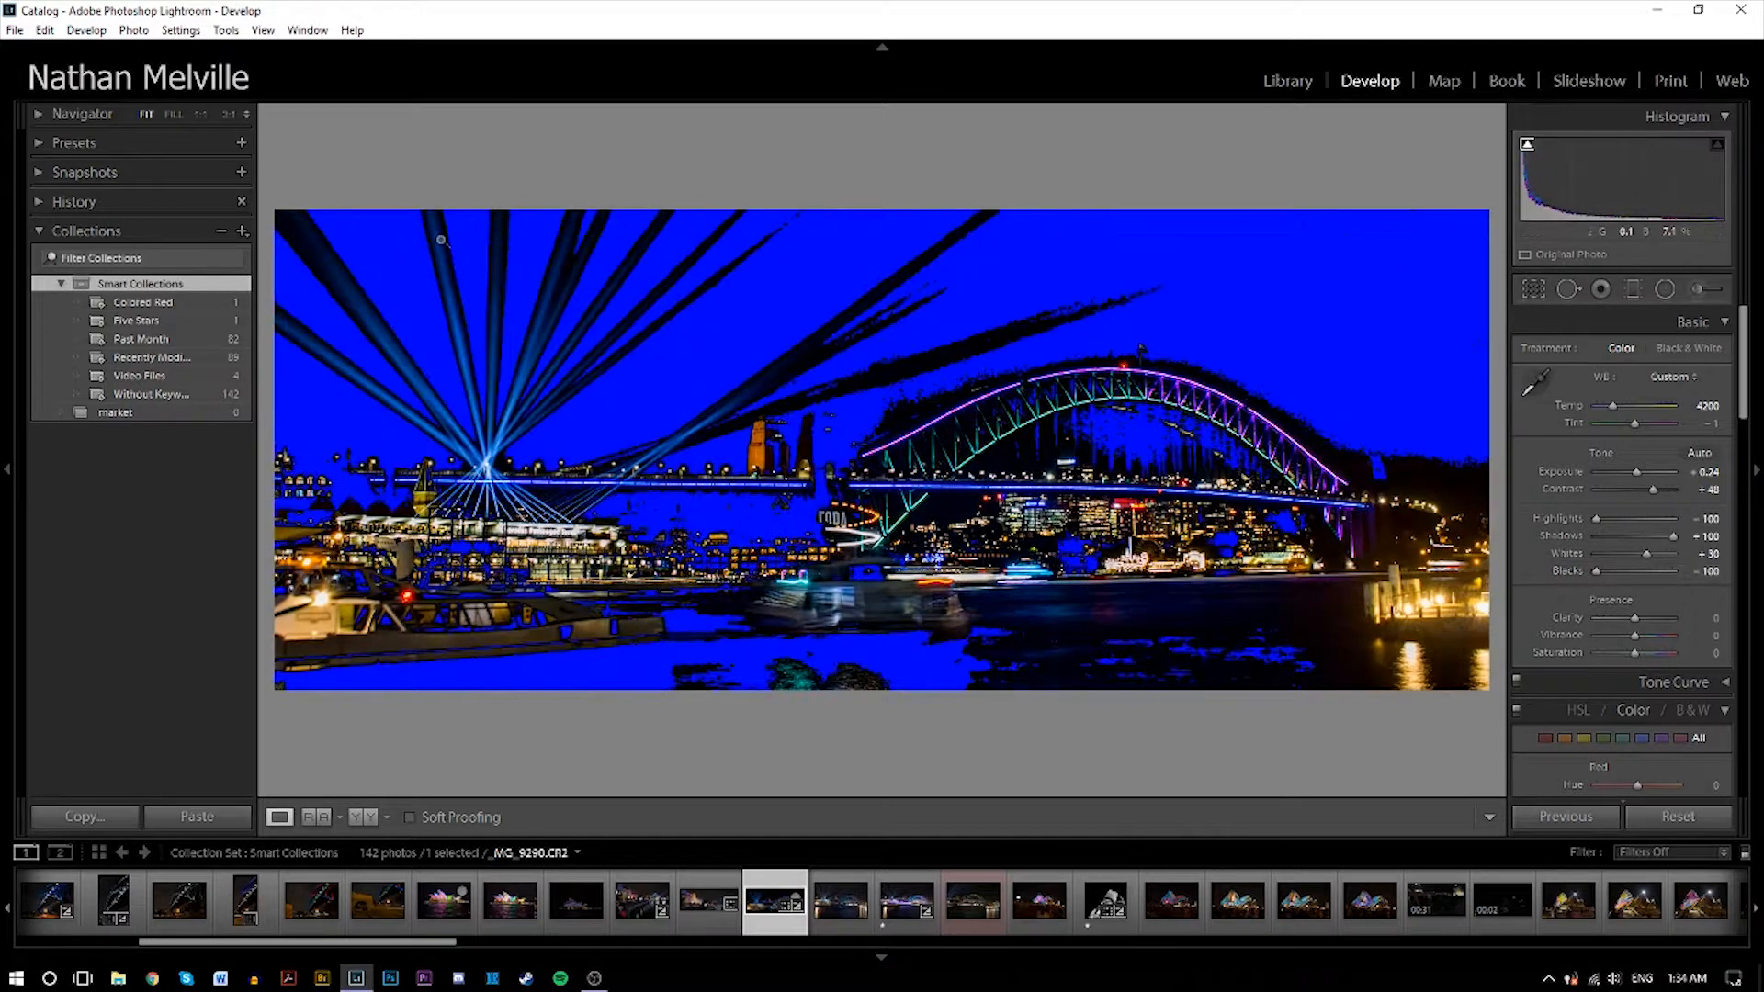
left_click(1527, 145)
left_click(1527, 145)
left_click_drag(1580, 584, 1665, 577)
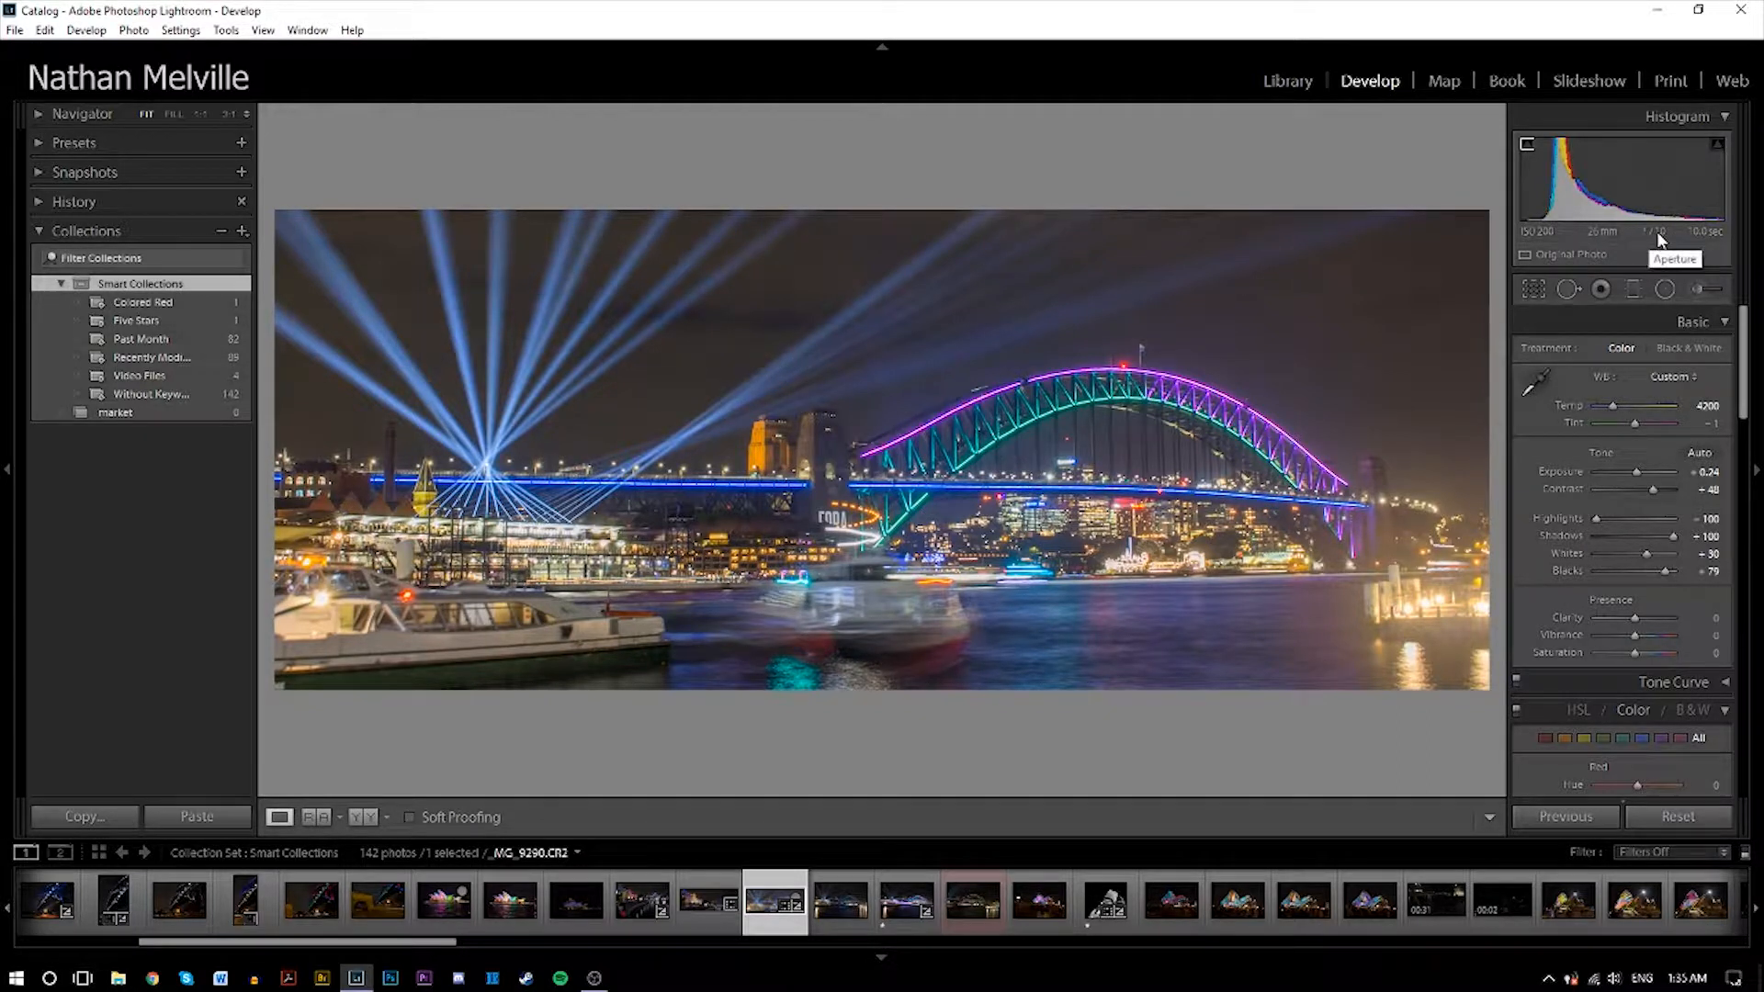
Rate the photo one star and set its Whites to +12, Blacks to -21, Clarity to +5 and Saturation to +2.
key("1")
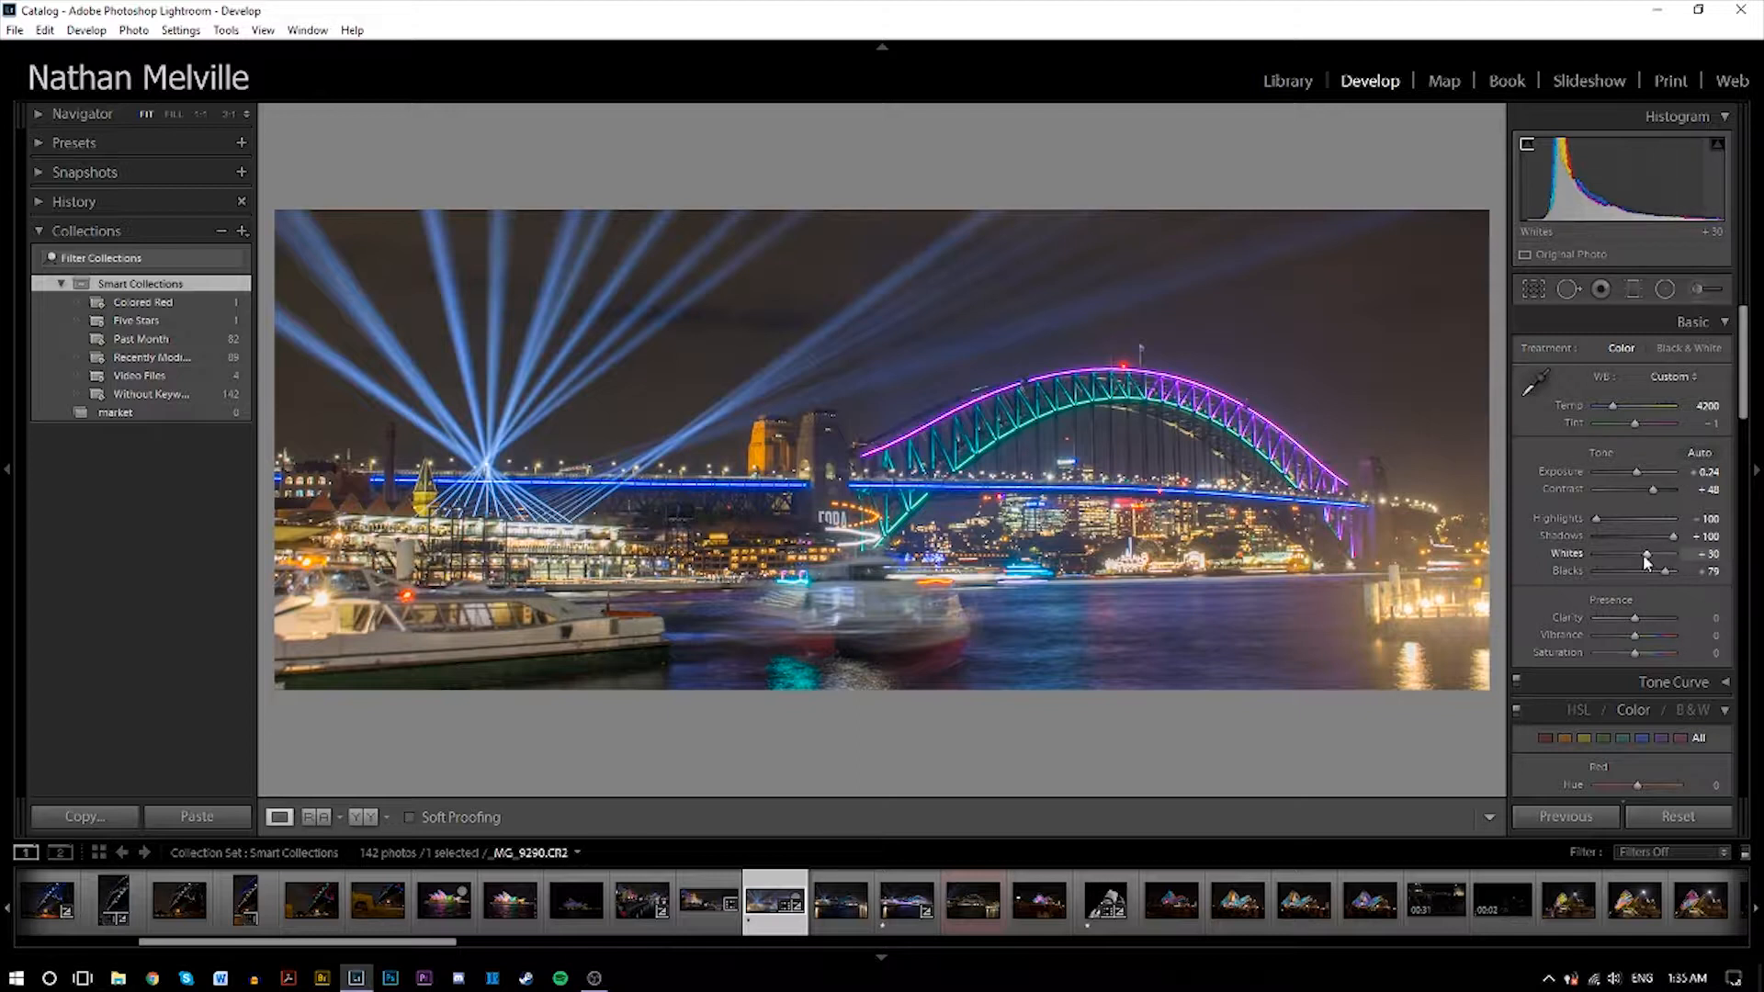
left_click_drag(1649, 560, 1626, 577)
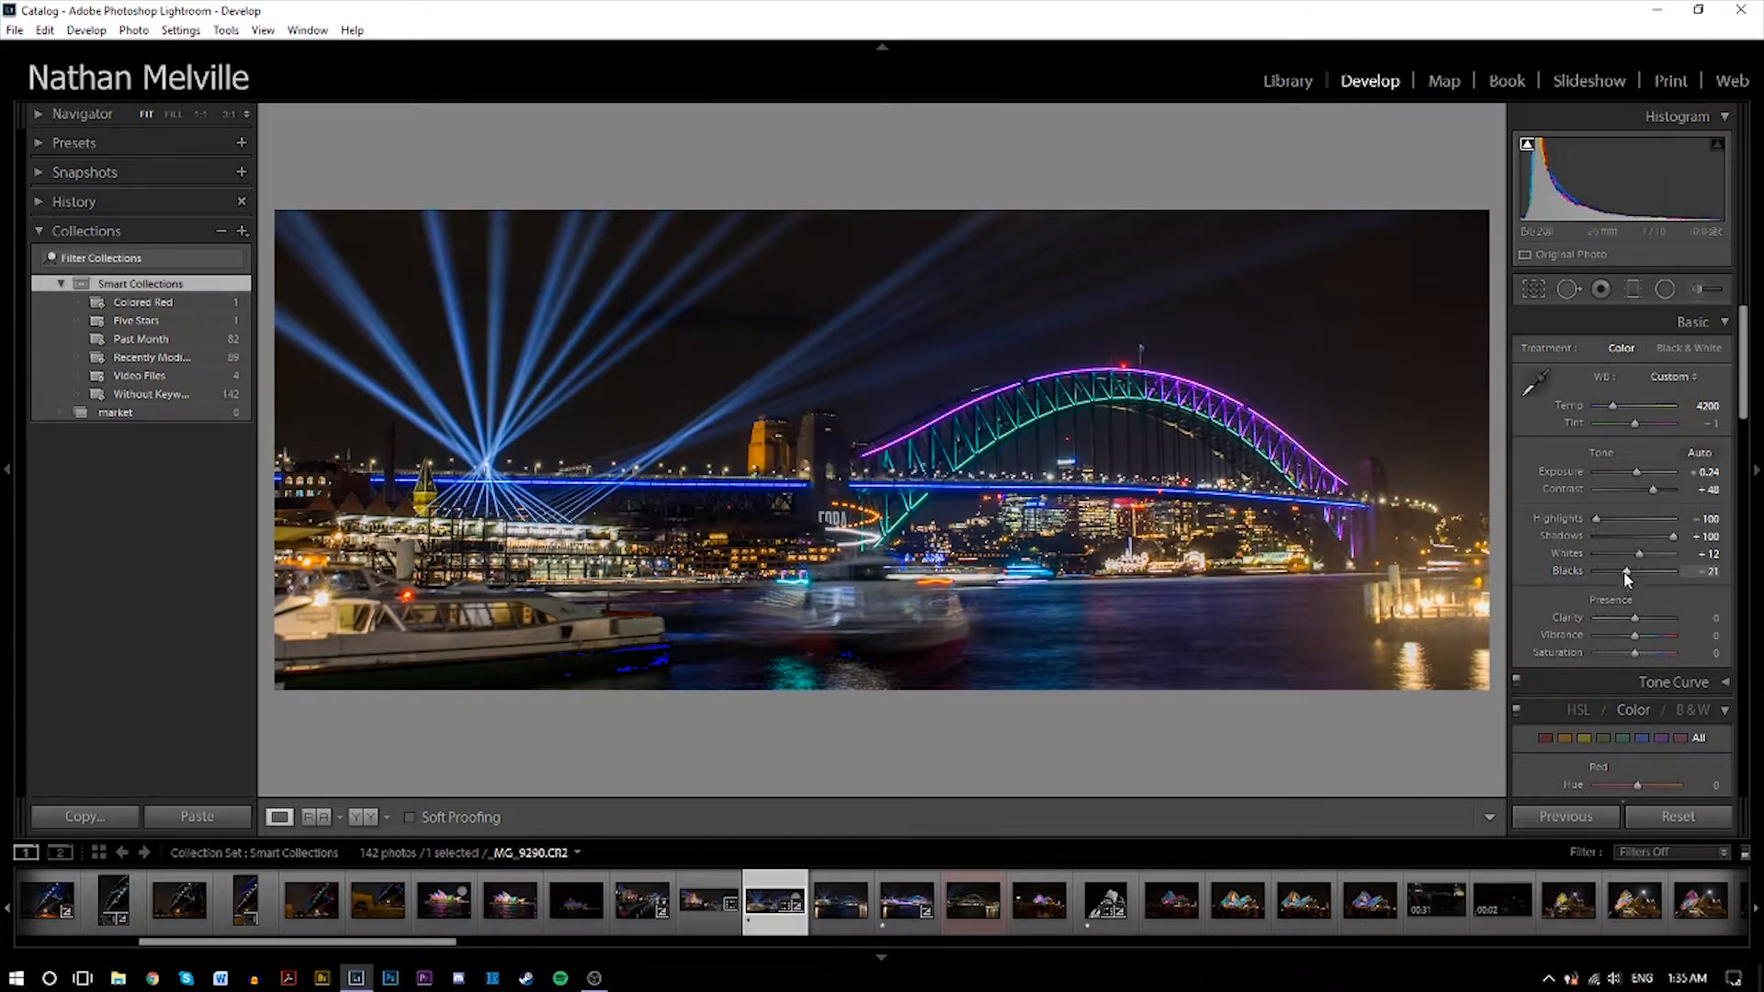
left_click(1638, 618)
mouse_move(1636, 653)
left_mouse_down()
mouse_move(1674, 653)
mouse_move(1562, 654)
mouse_move(1684, 681)
mouse_move(1373, 705)
mouse_move(1676, 708)
mouse_move(1593, 681)
mouse_move(1637, 680)
left_mouse_up()
left_click_drag(1641, 672, 1637, 671)
Set the sharpening Amount to 32 and Detail to 20, and try luminance noise reduction at 100.
left_click_drag(1744, 401, 1730, 669)
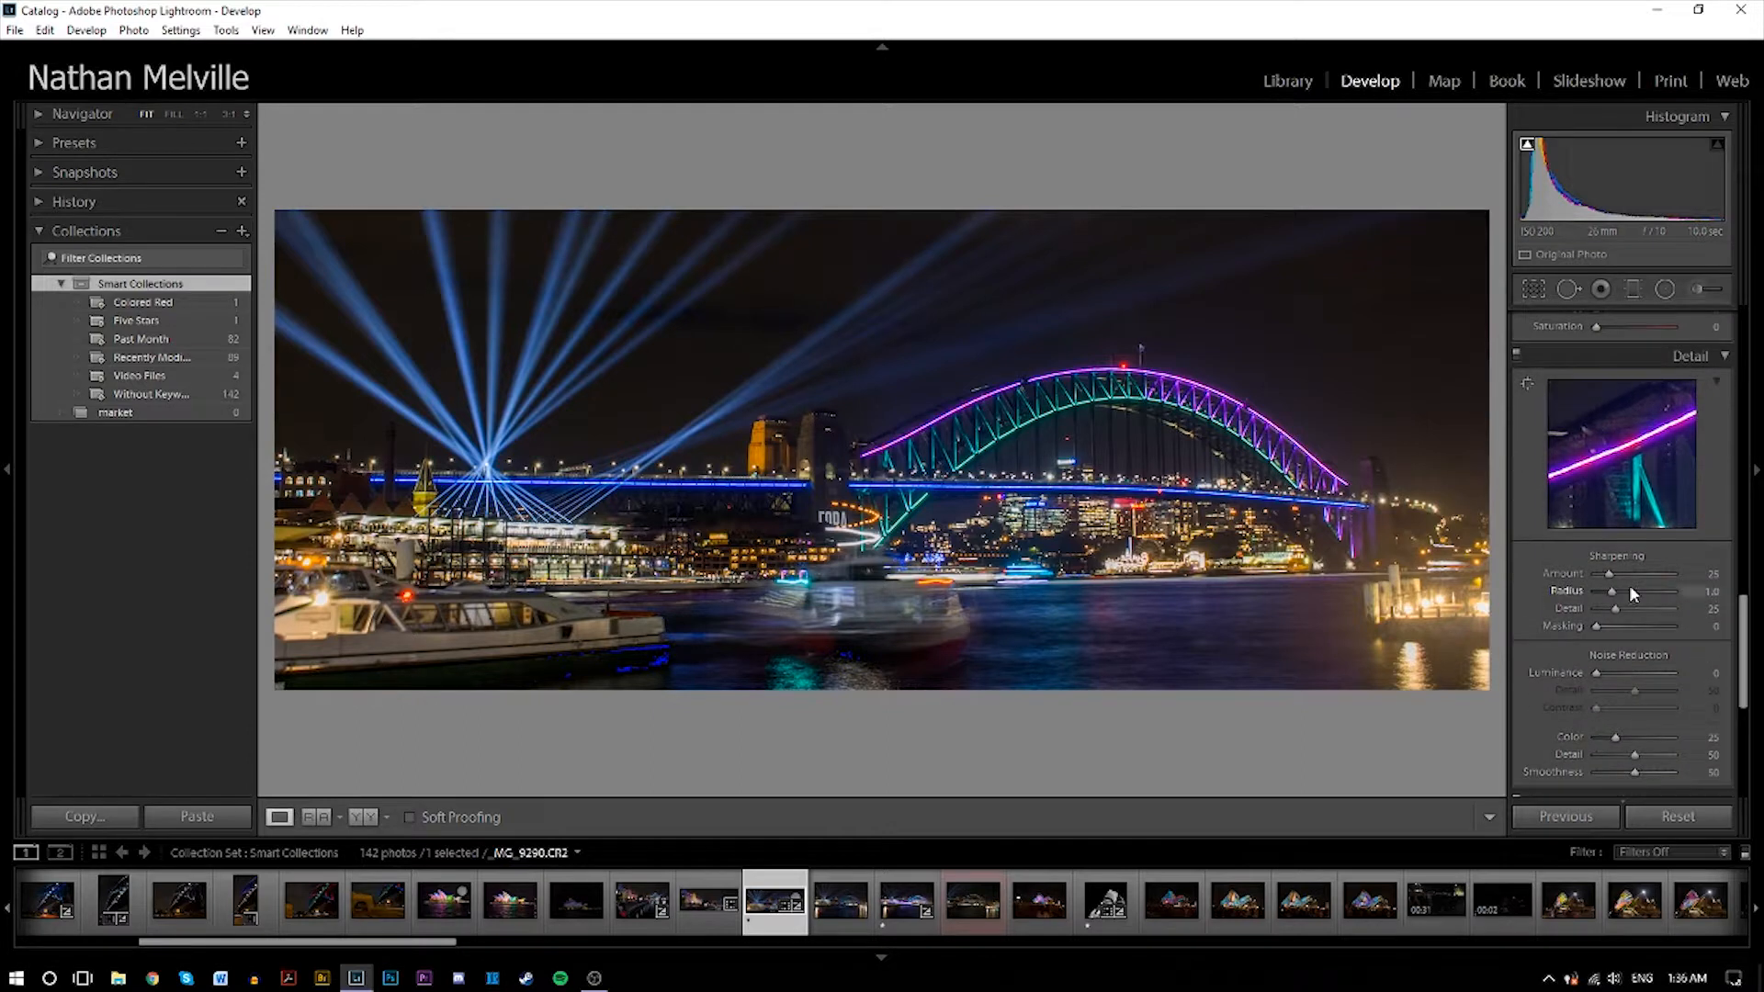
left_click_drag(1613, 577, 1611, 608)
scroll(1636, 626, "down", 1)
left_click_drag(1597, 627, 1671, 649)
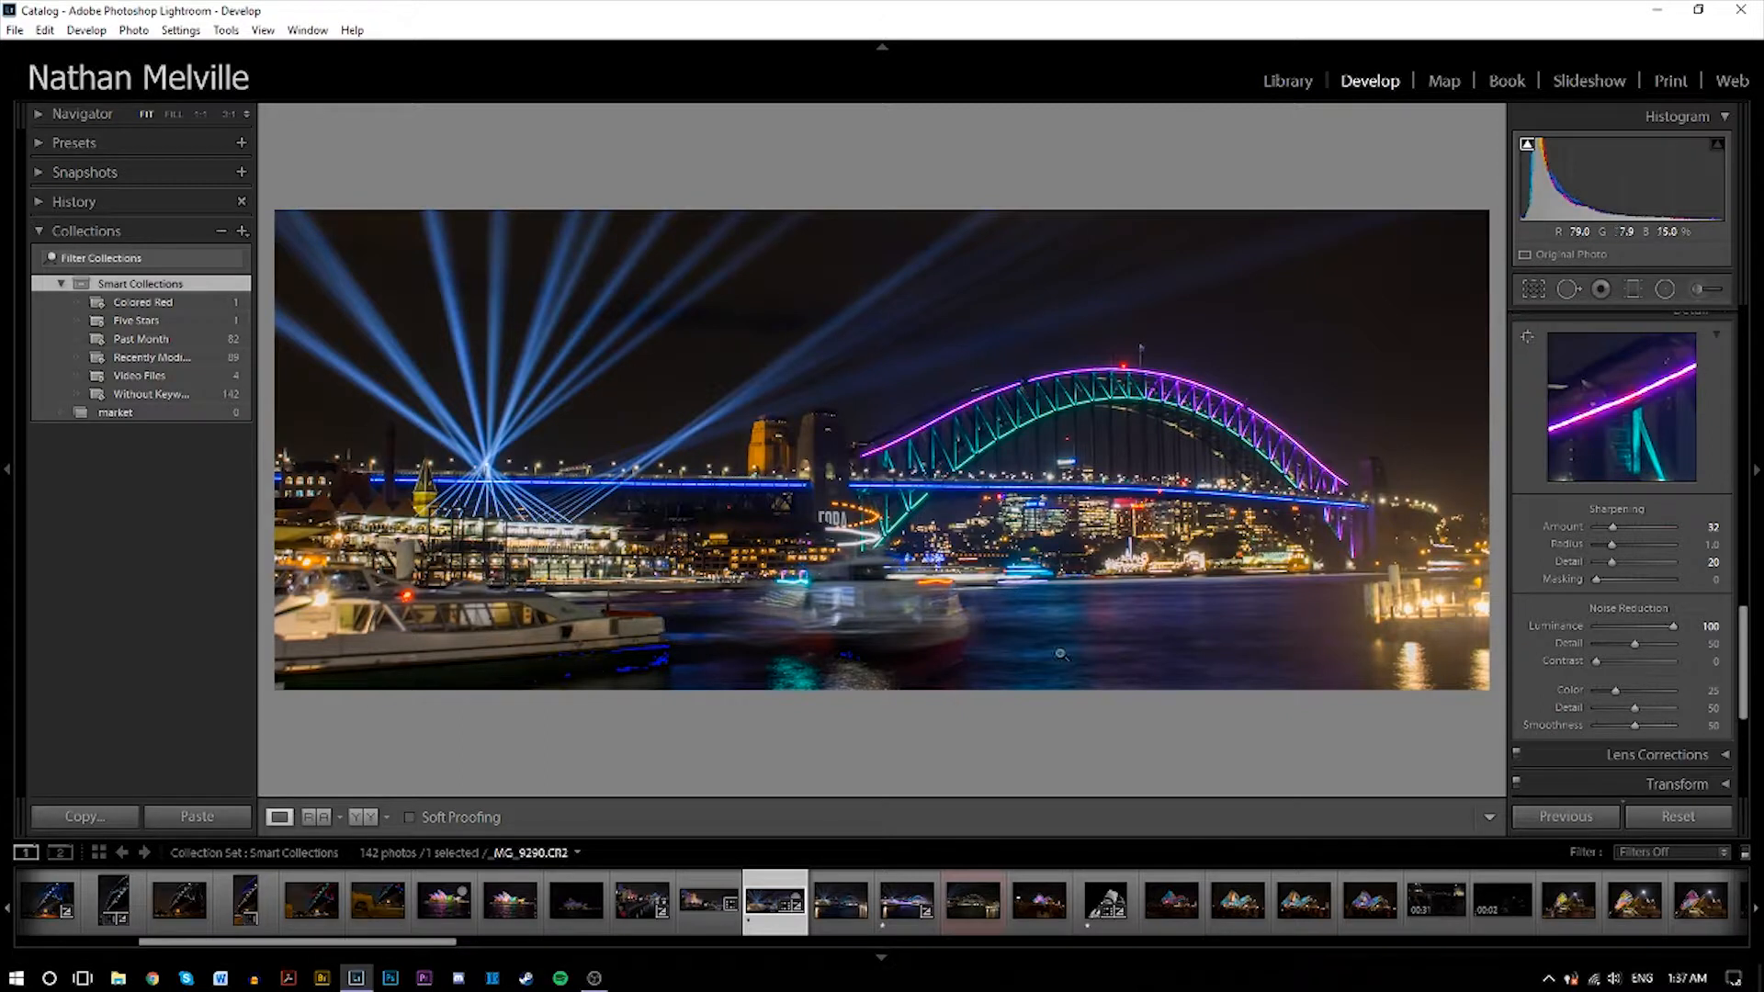
Judging the bridge pylons at 1:1, set noise reduction Luminance to 40, its Detail to 61 and its Contrast to 14.
left_click(793, 499)
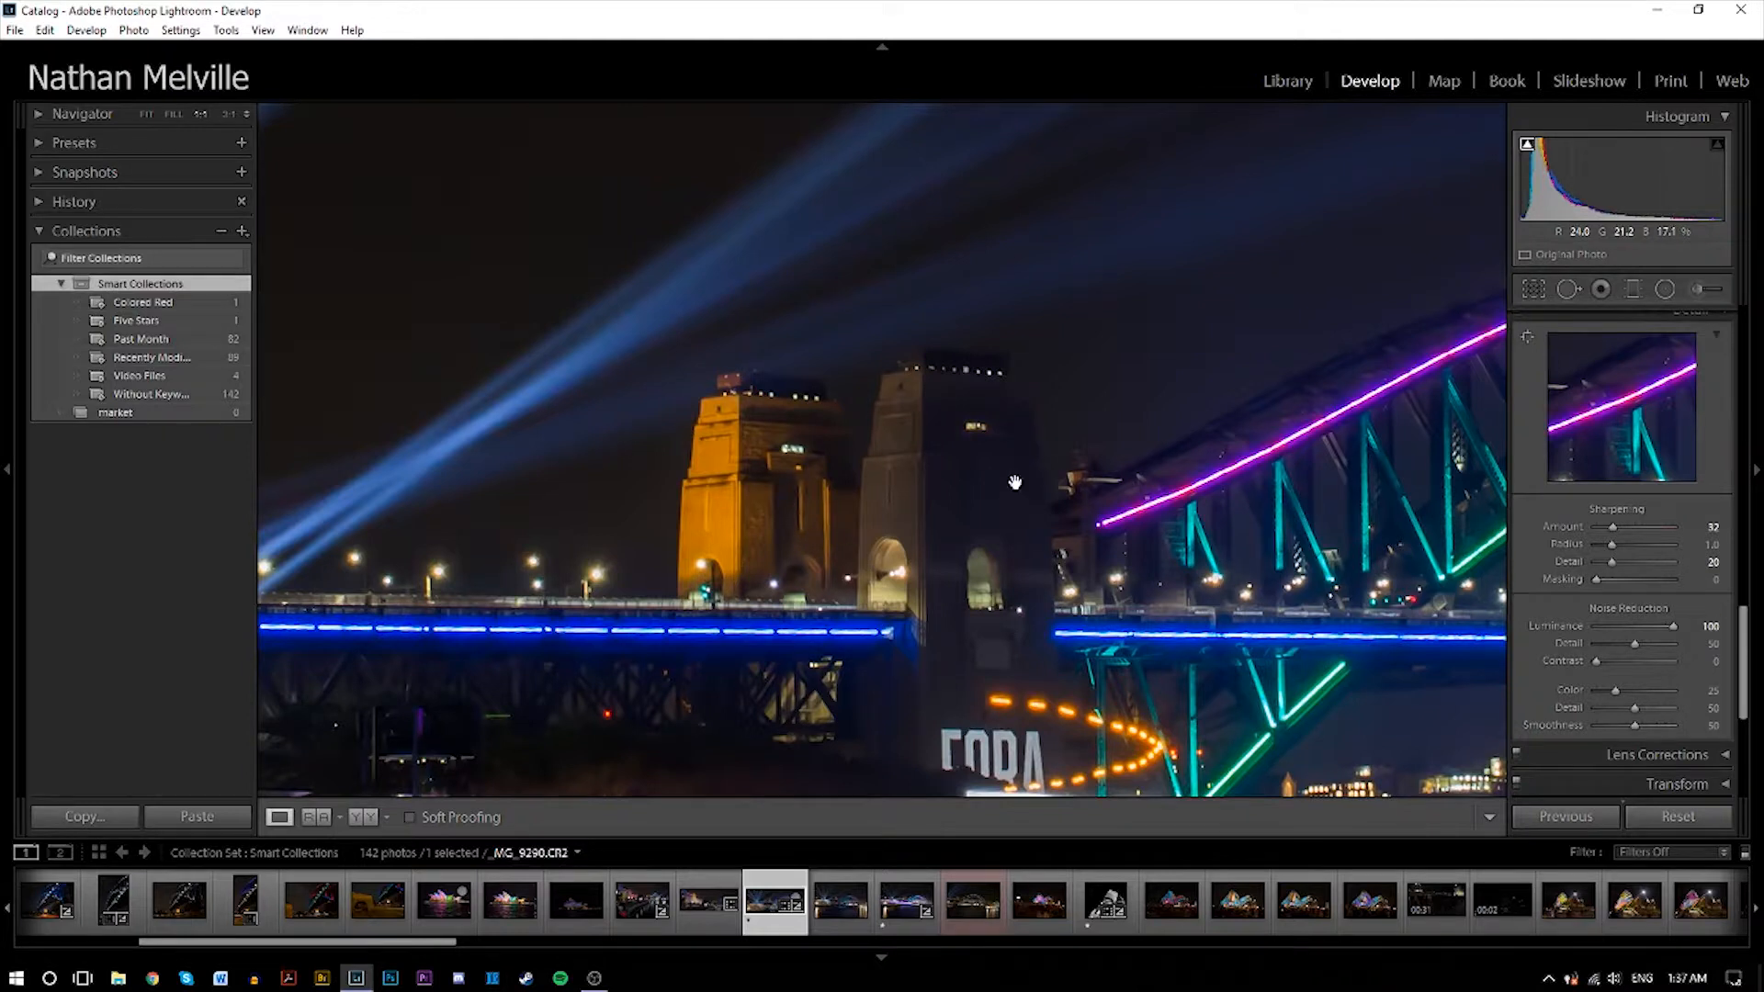
left_click_drag(1015, 482, 970, 320)
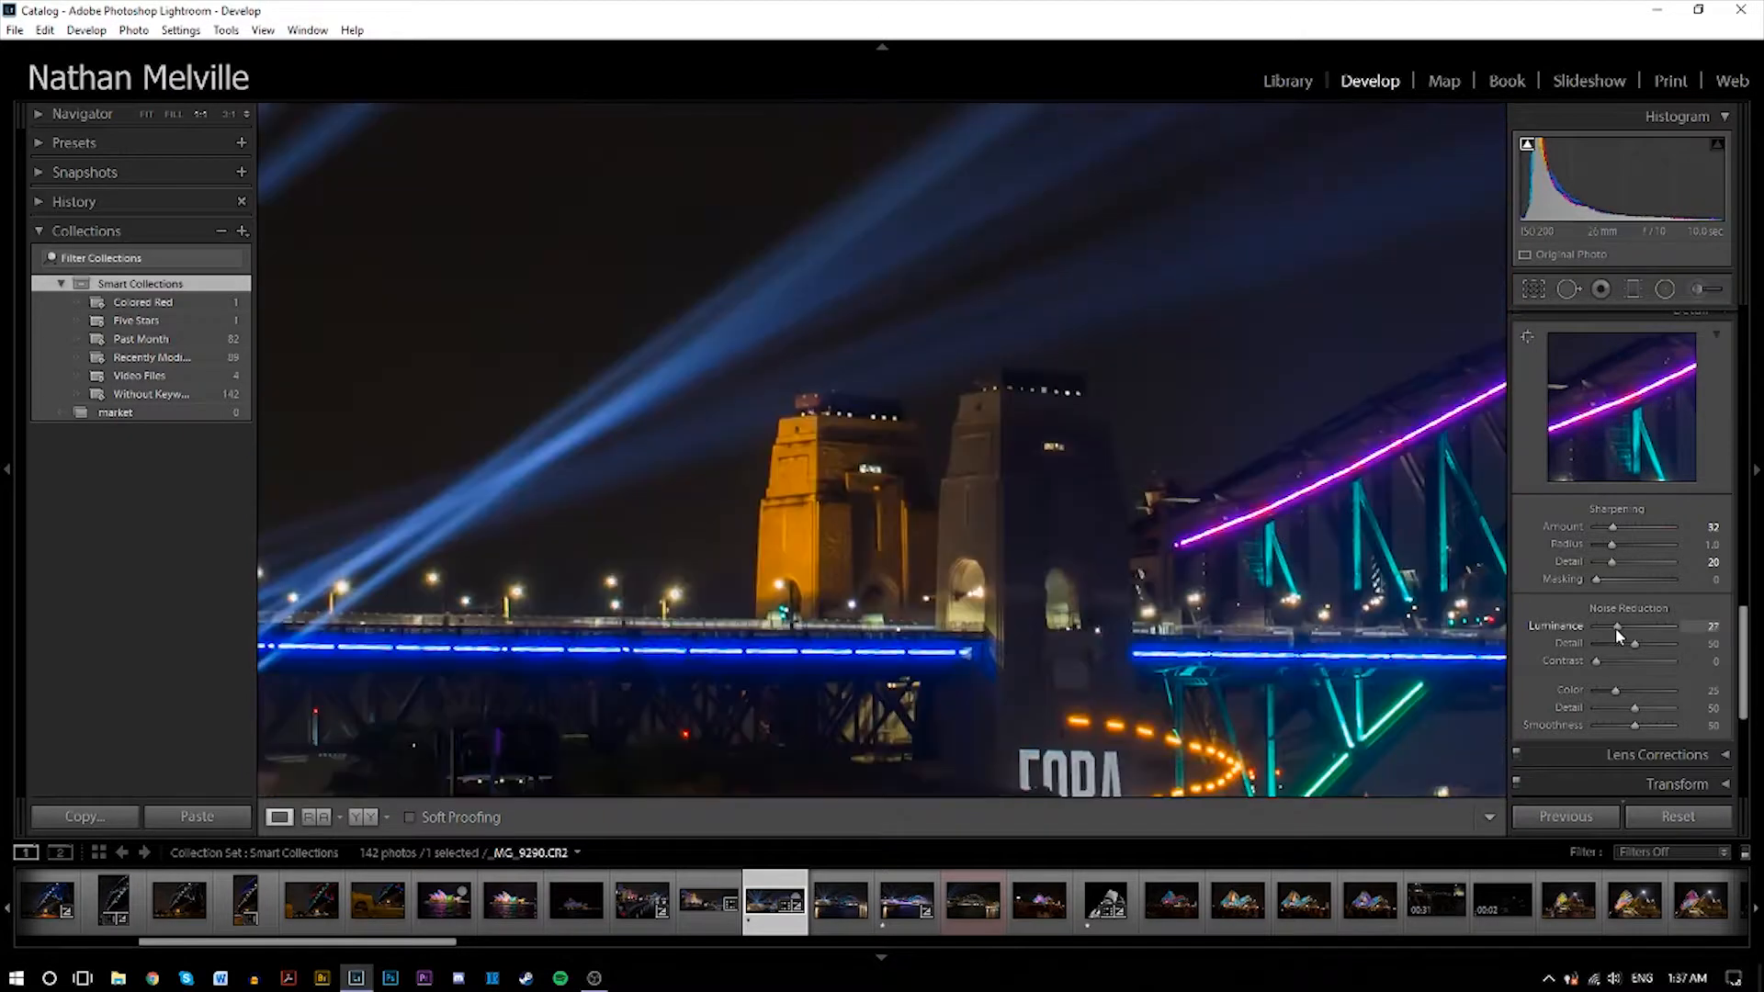
left_click_drag(1616, 627, 1564, 633)
left_click_drag(1600, 626, 1617, 631)
left_click_drag(1629, 627, 1628, 628)
left_click_drag(1601, 663, 1606, 663)
scroll(1744, 654, "down", 1)
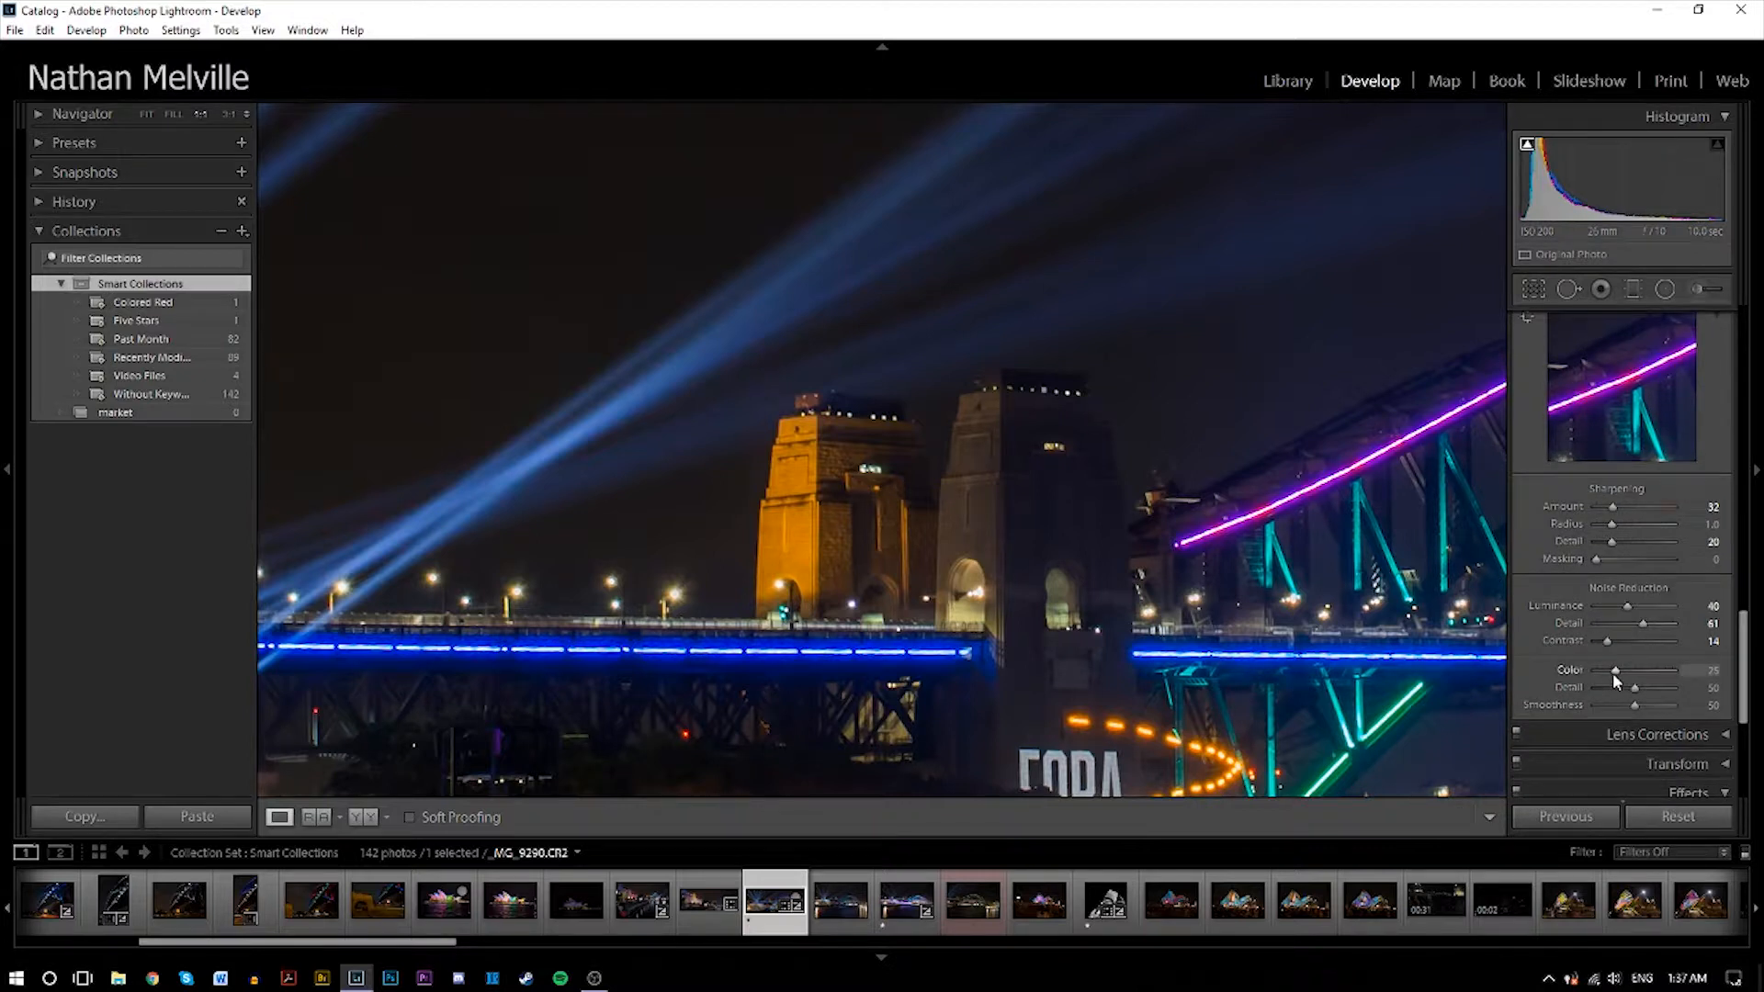
Examine the noise and detail in the bridge arch and surrounding sky at 1:1 and in the full view.
left_click(1247, 322)
left_click(1232, 248)
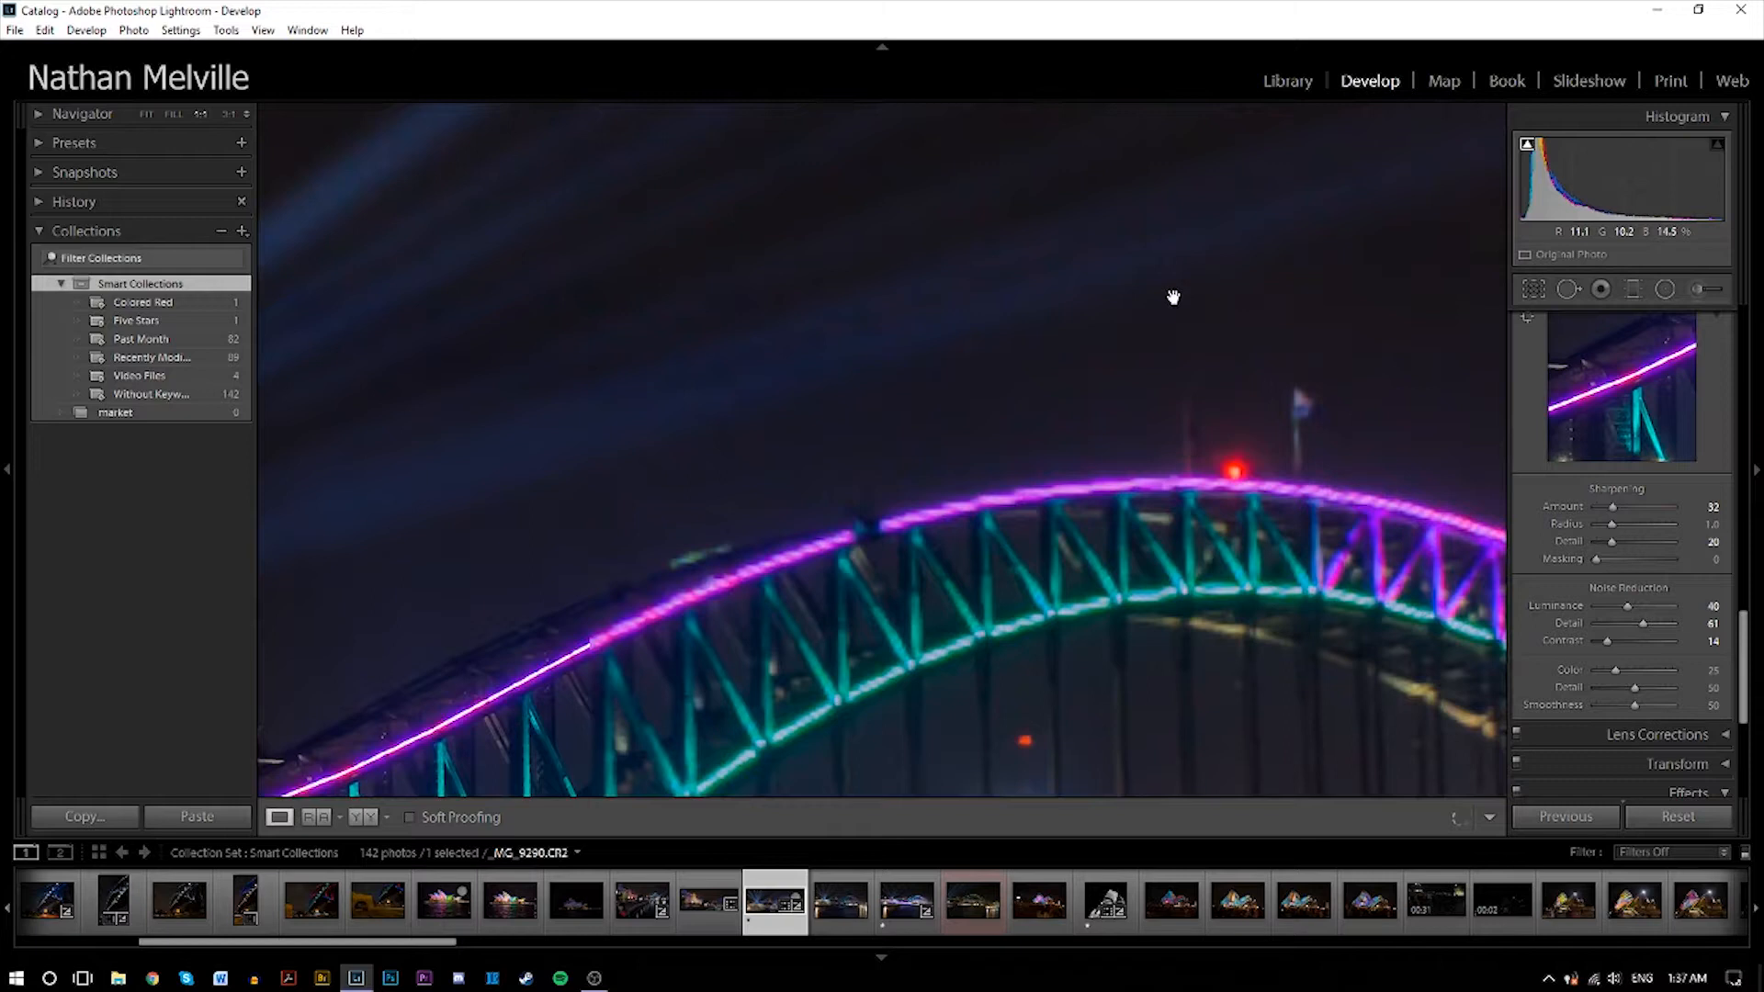
left_click_drag(1232, 248, 1111, 444)
left_click(1044, 398)
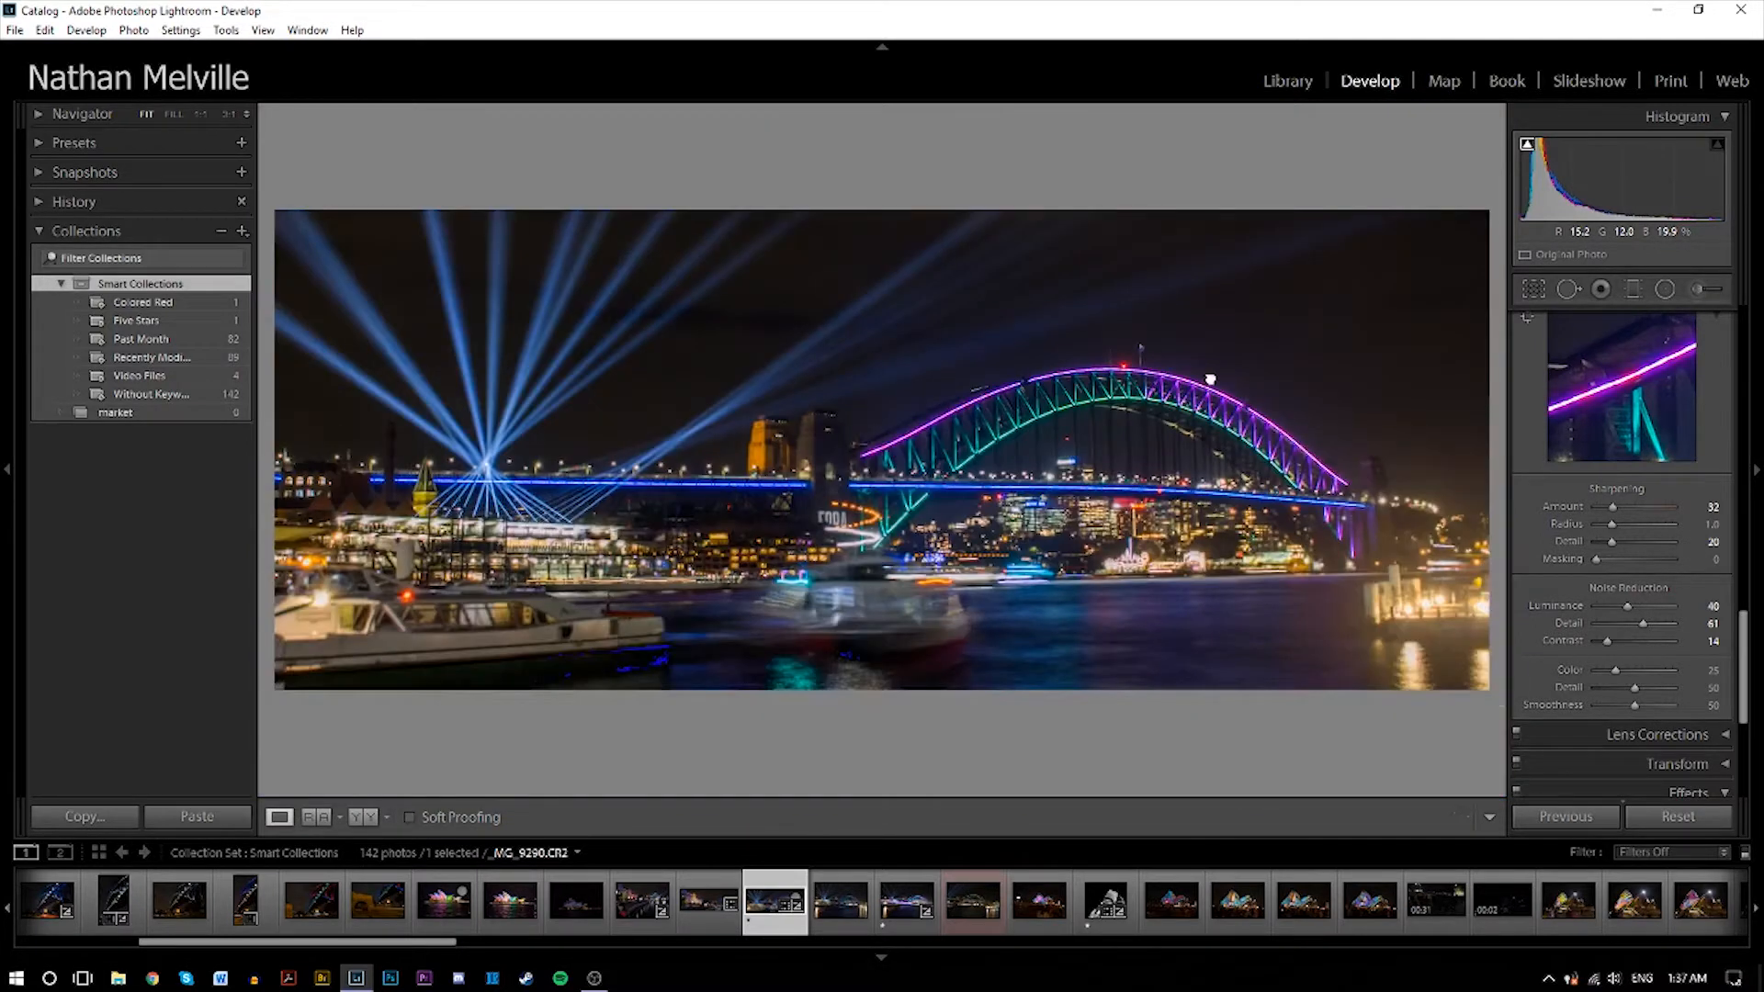
left_click(1249, 232)
left_click_drag(1249, 233, 1150, 505)
left_click(1149, 506)
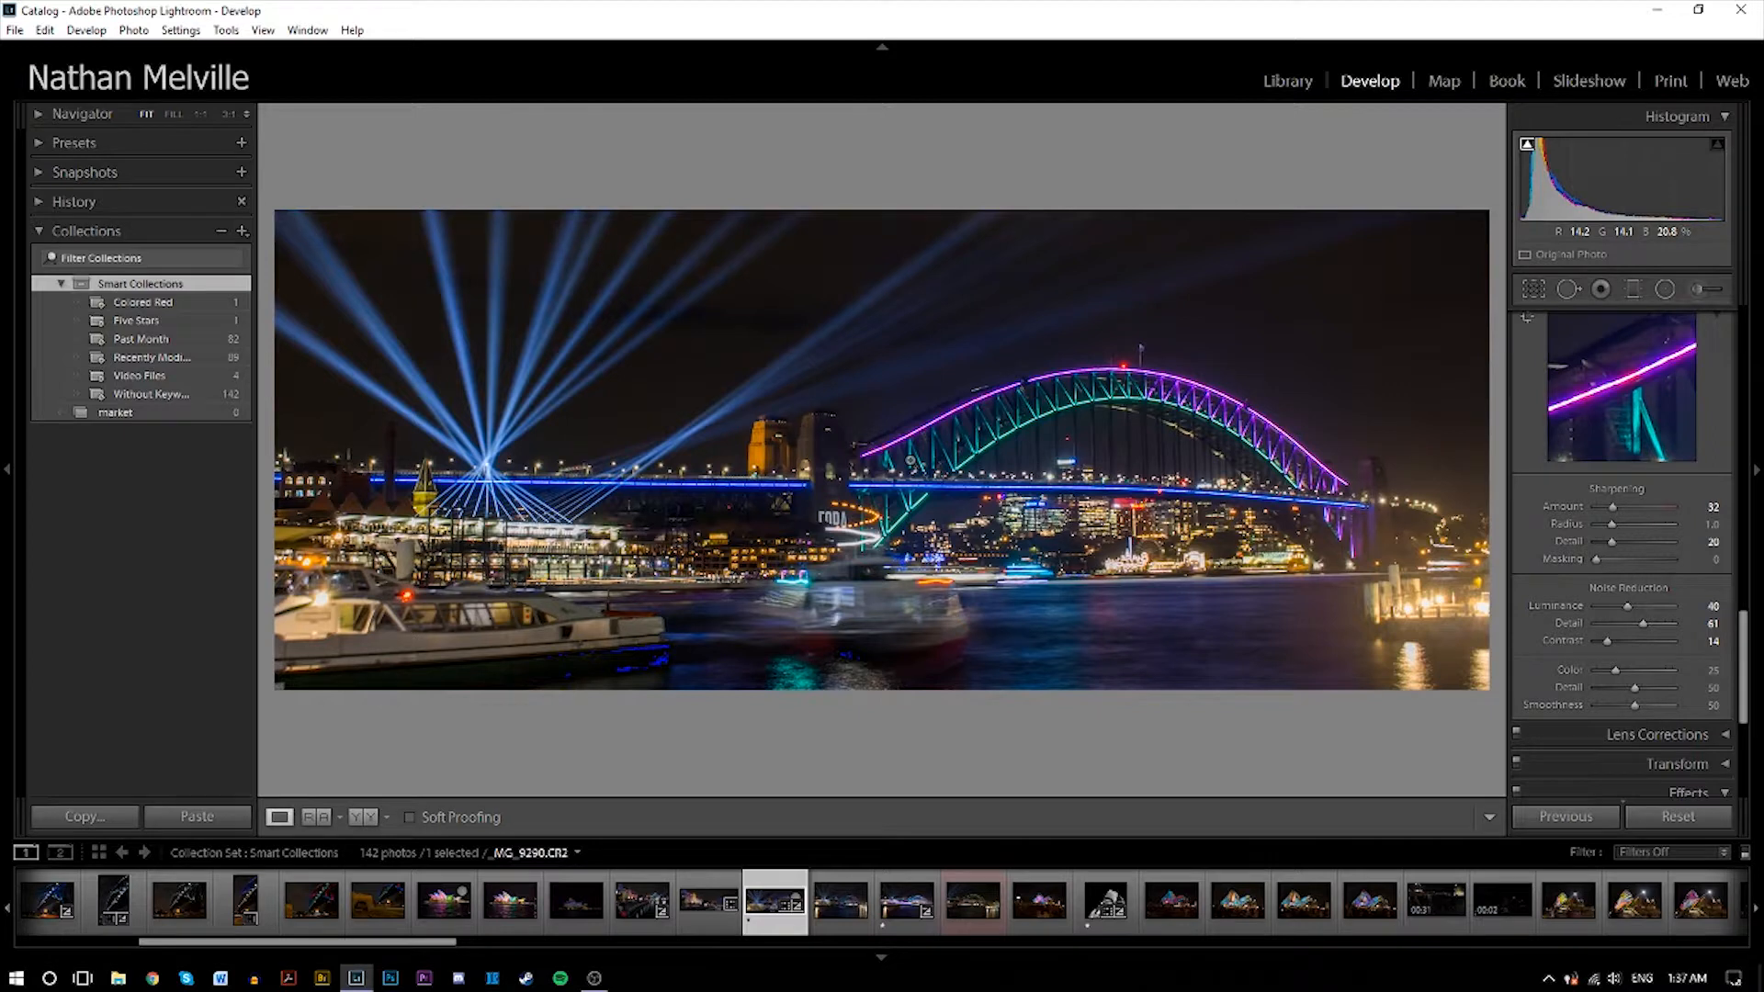
Set the photo's Dehaze Amount to +5.
scroll(1640, 747, "down", 3)
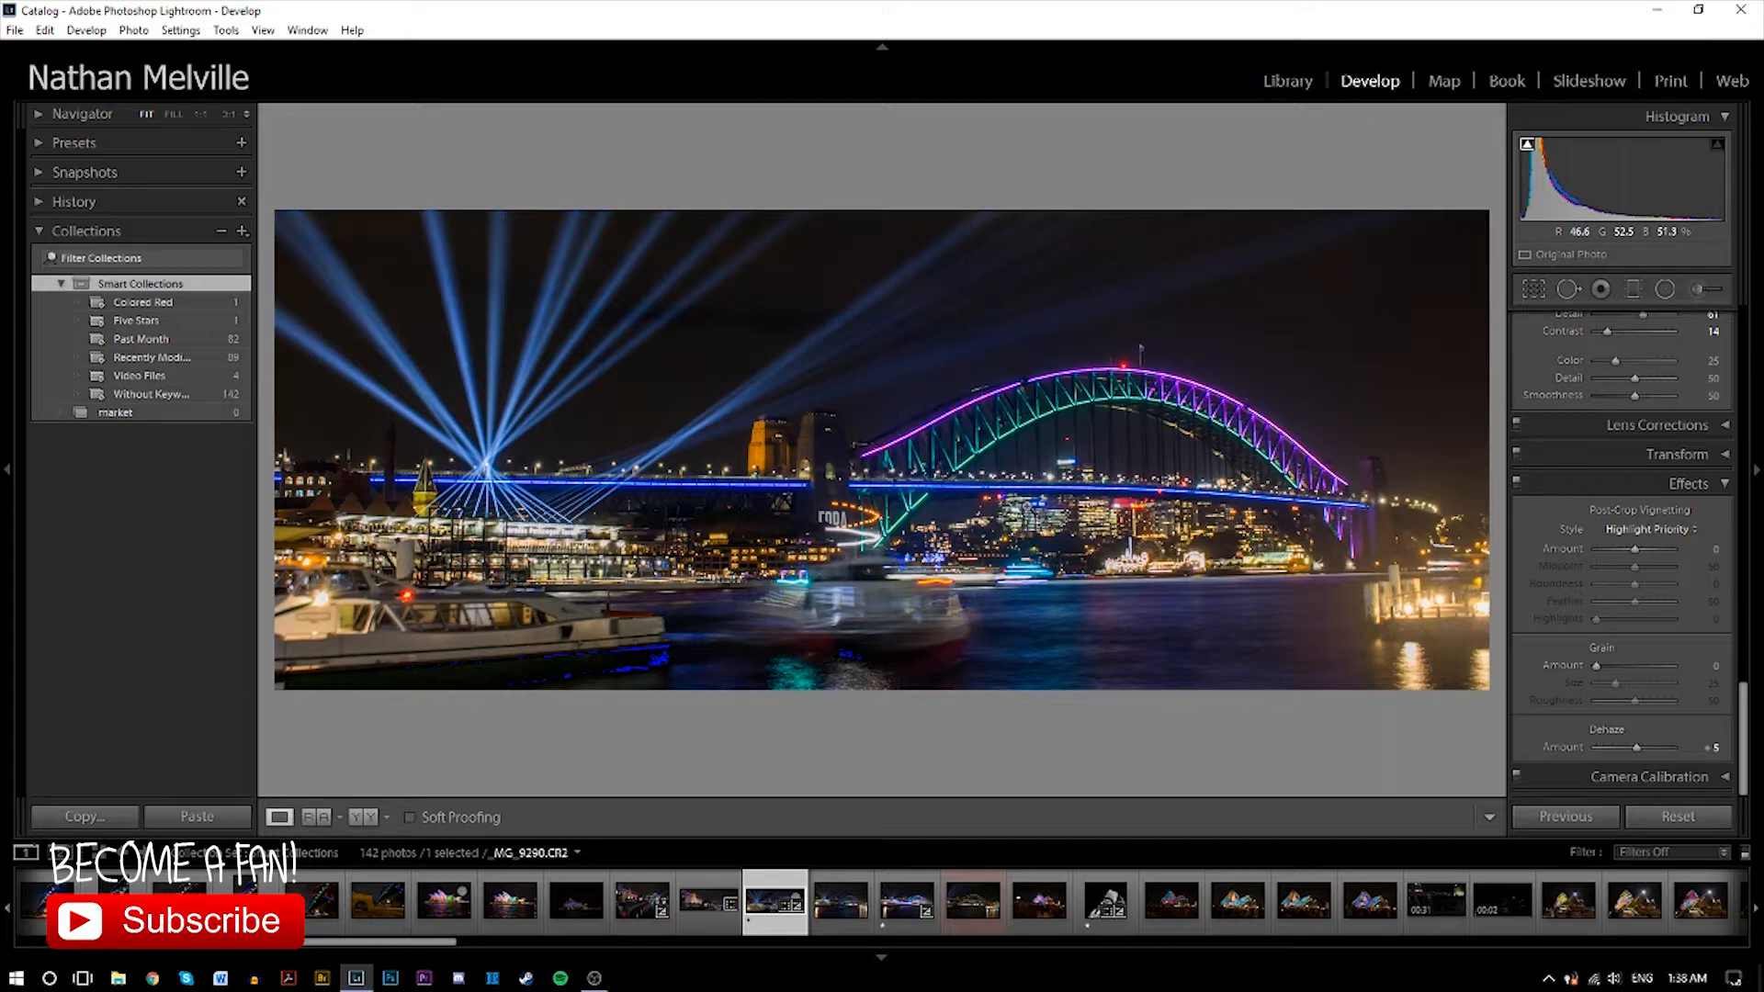
mouse_move(1634, 746)
left_mouse_down()
mouse_move(1596, 742)
mouse_move(1638, 747)
left_mouse_up()
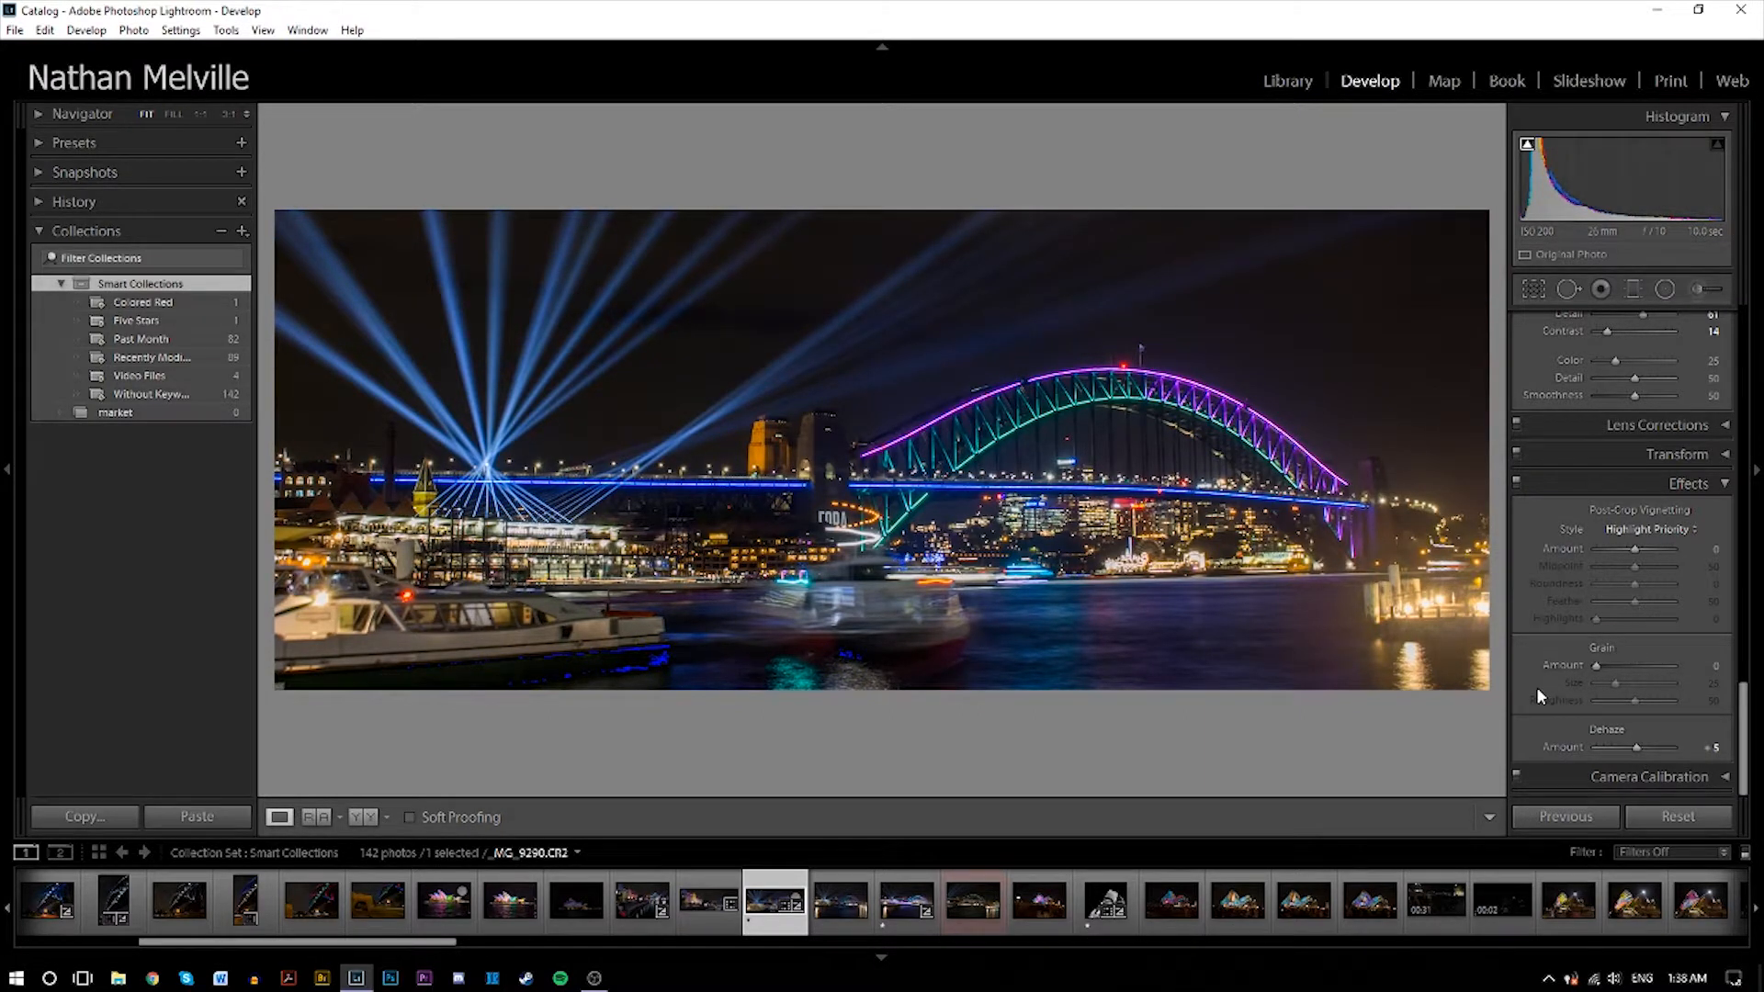
left_click(1633, 290)
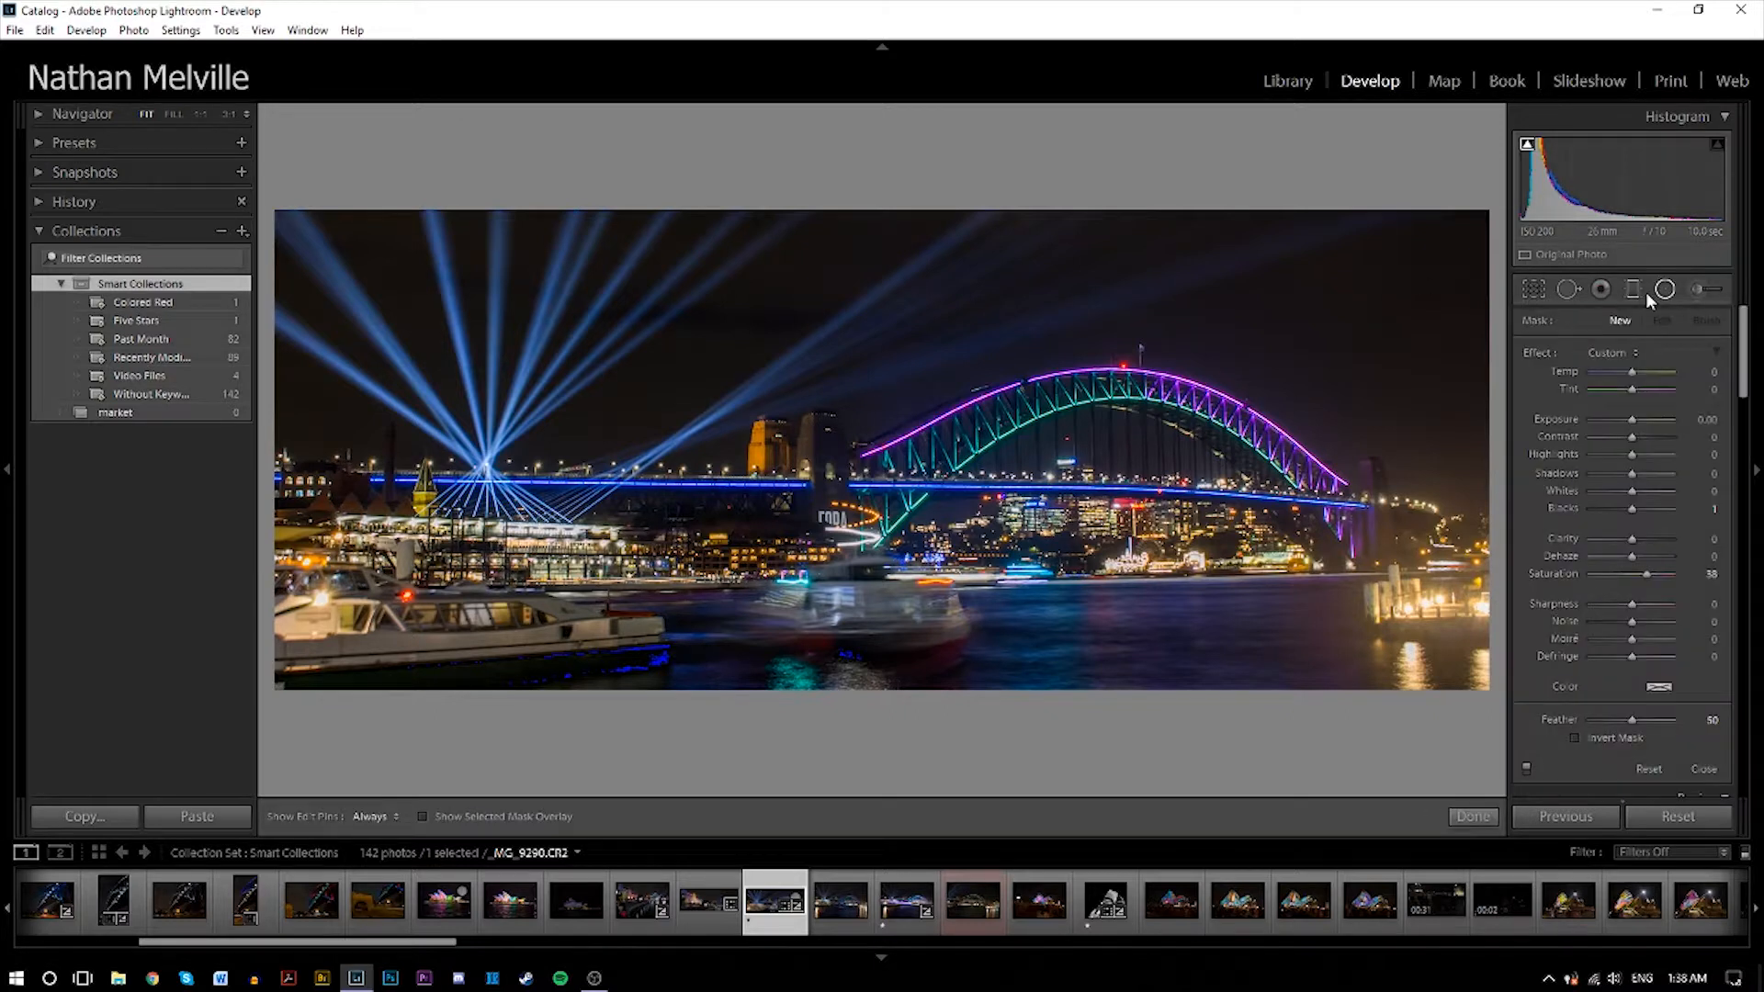
key("r")
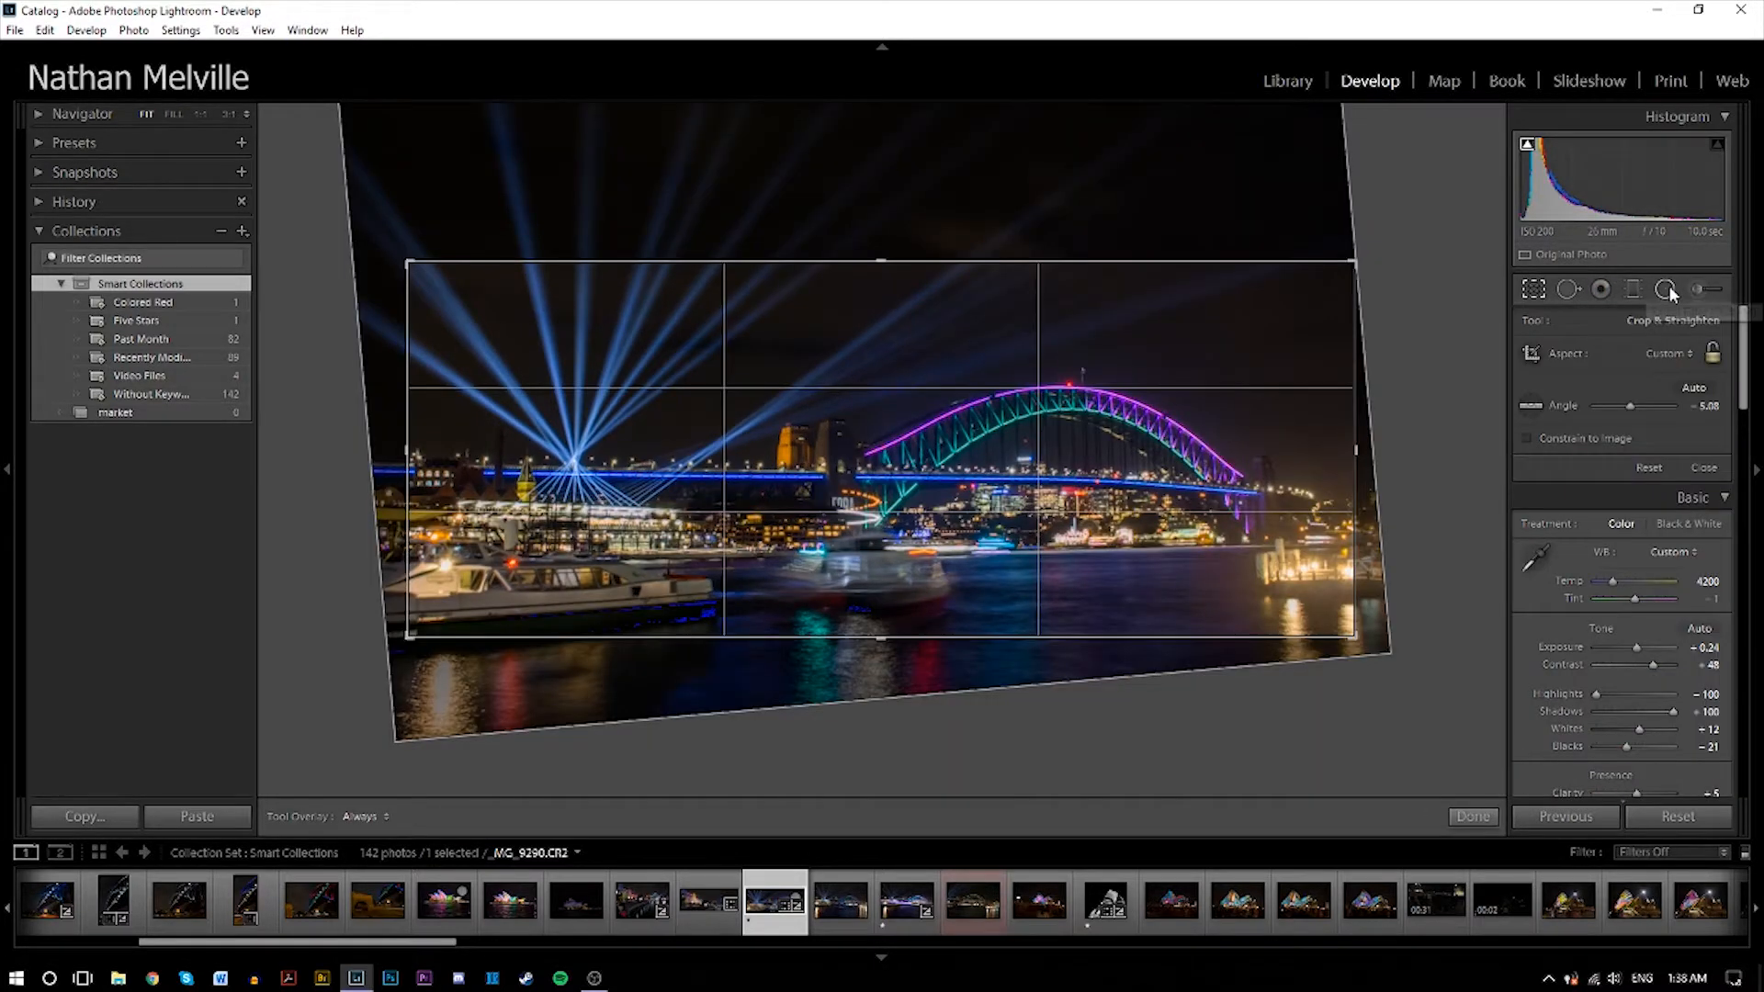
left_click(1668, 291)
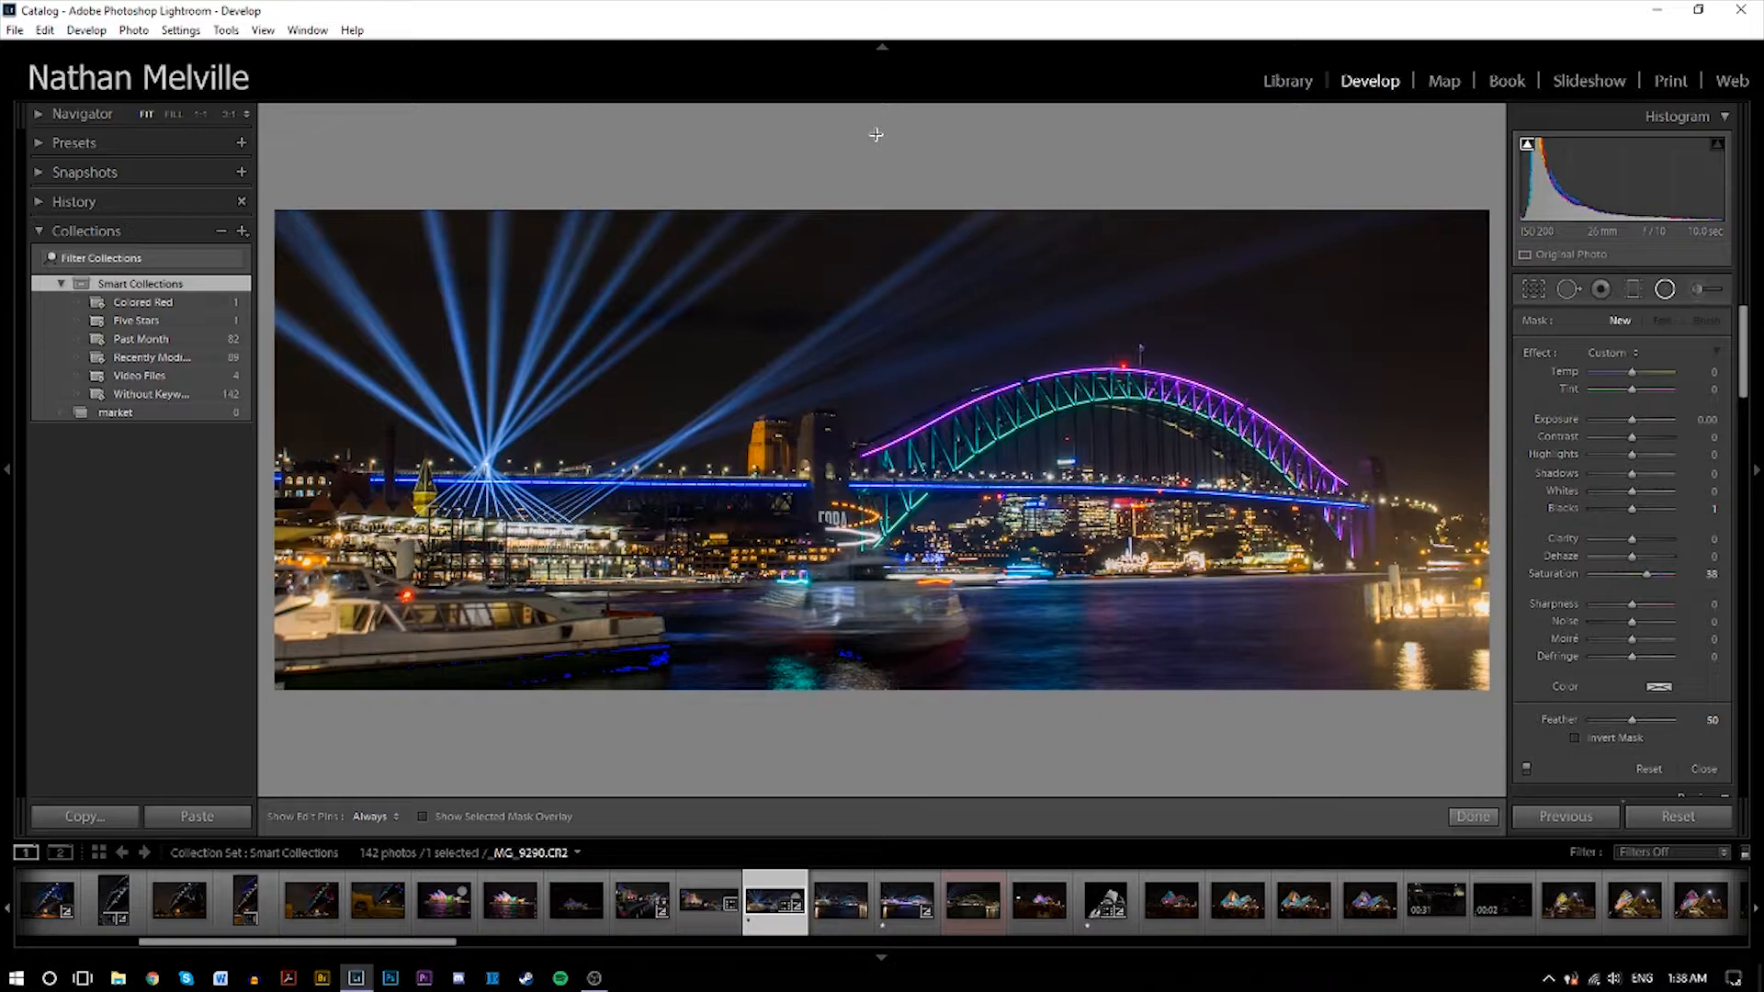
left_click(1665, 290)
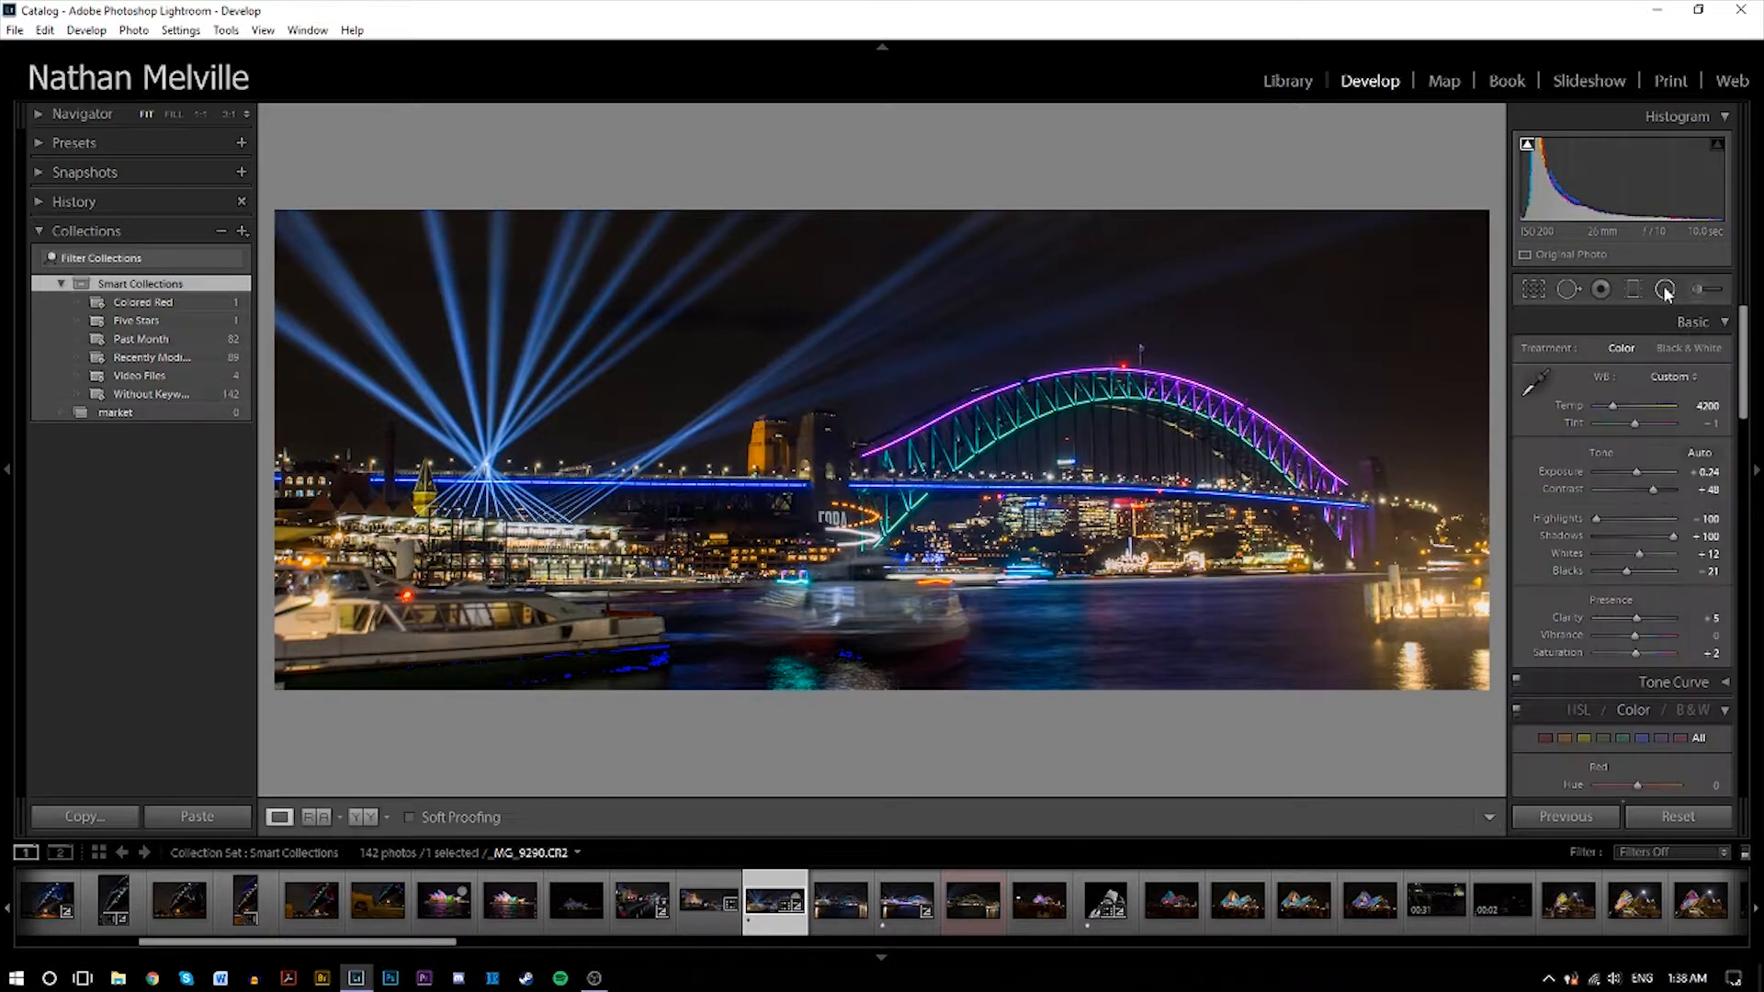
Draw a wide radial filter and fit its ellipse around the lit bridge arch and the nearby pylons.
left_click(1667, 291)
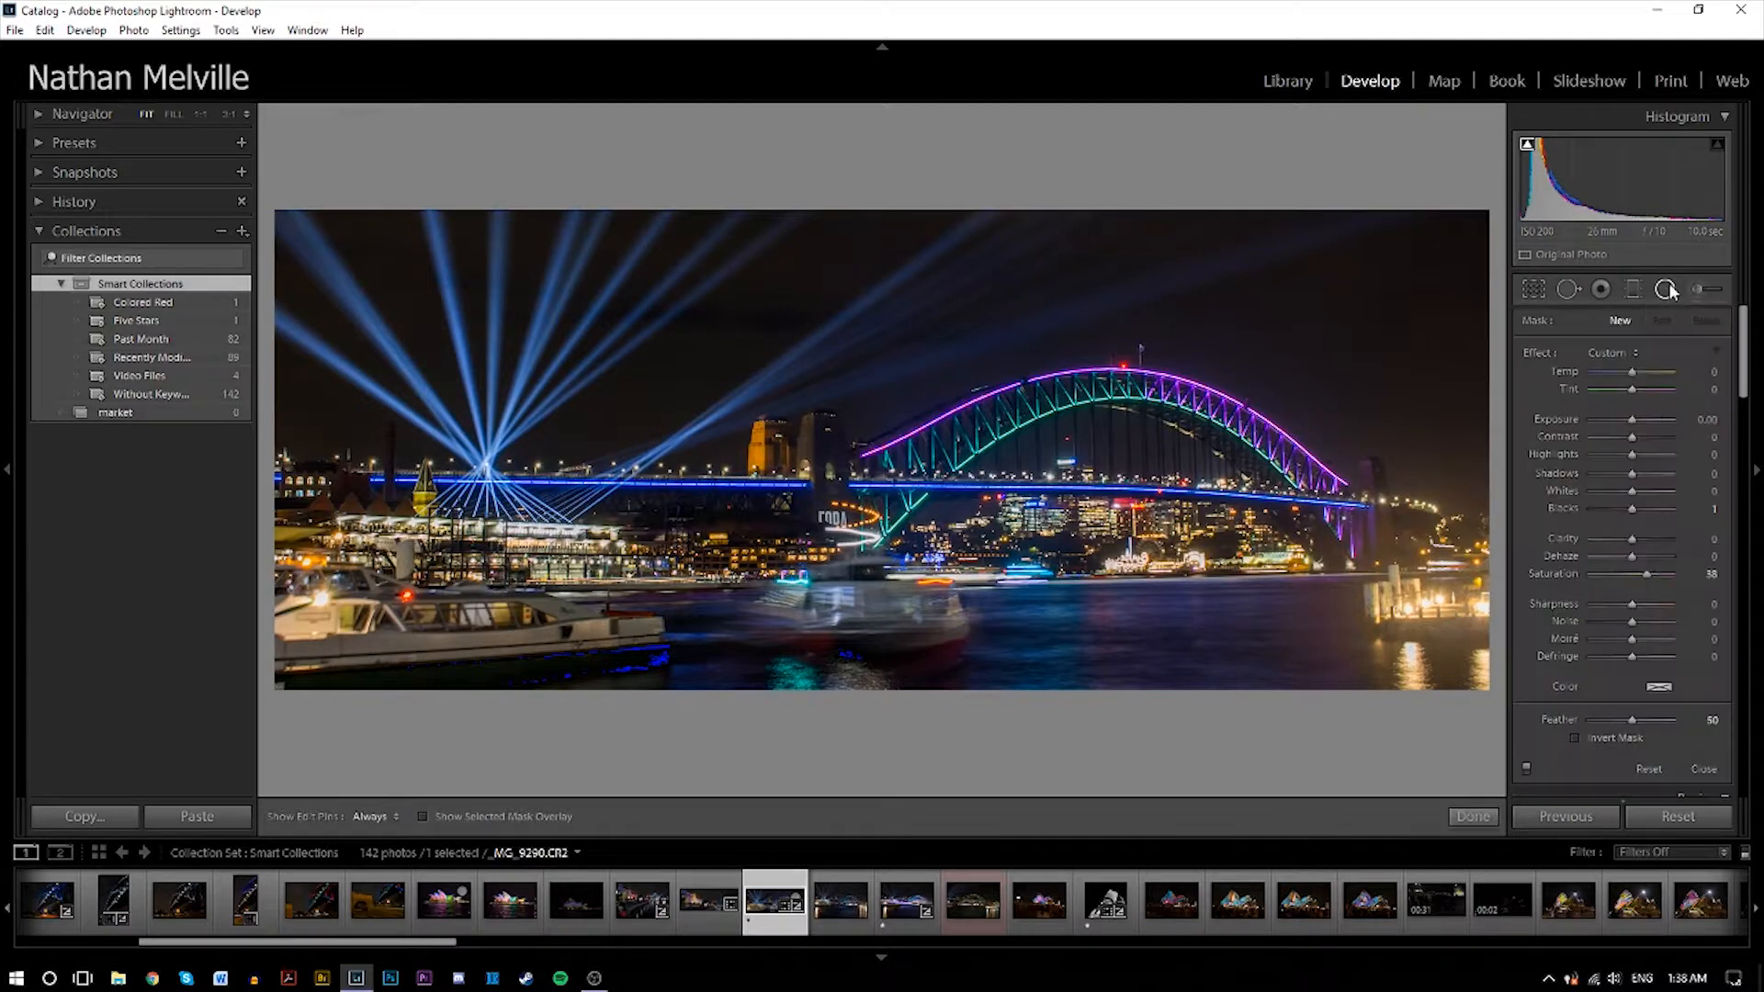
left_click_drag(613, 308, 871, 372)
left_click_drag(658, 281, 1172, 415)
left_click_drag(1092, 367, 1092, 348)
left_click_drag(1116, 446, 1154, 459)
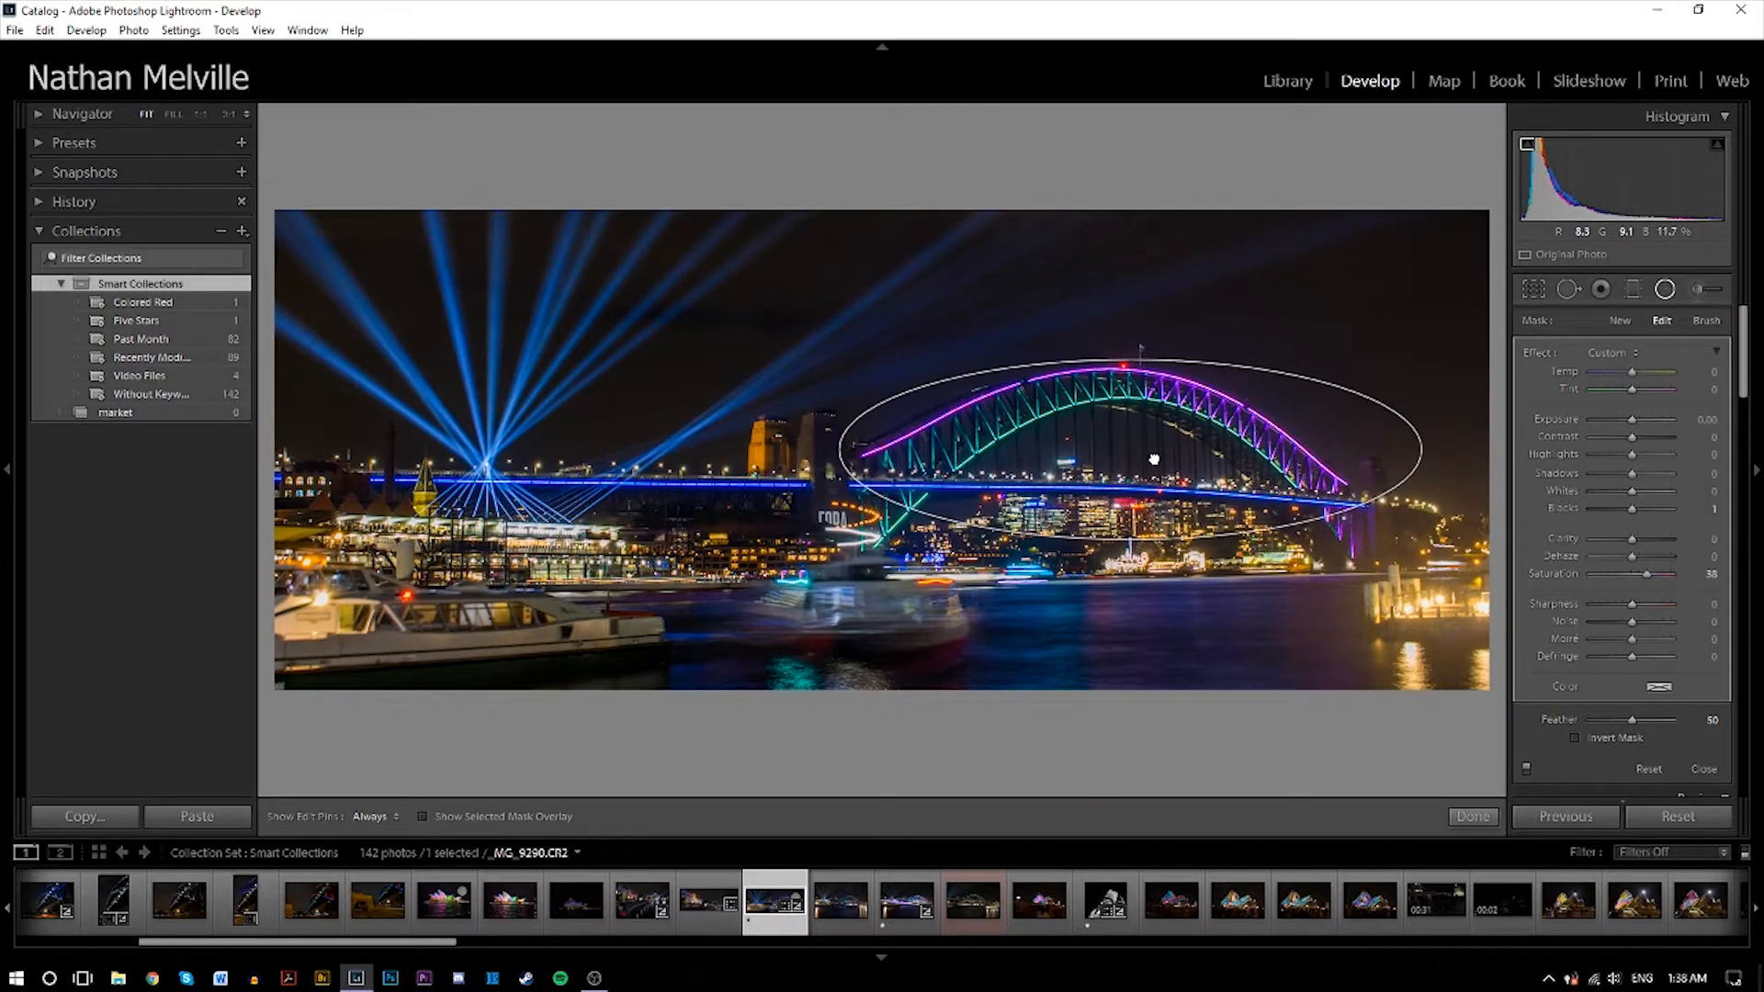
mouse_move(840, 451)
left_mouse_down()
mouse_move(707, 449)
mouse_move(849, 448)
left_mouse_up()
left_click_drag(1153, 447, 1133, 458)
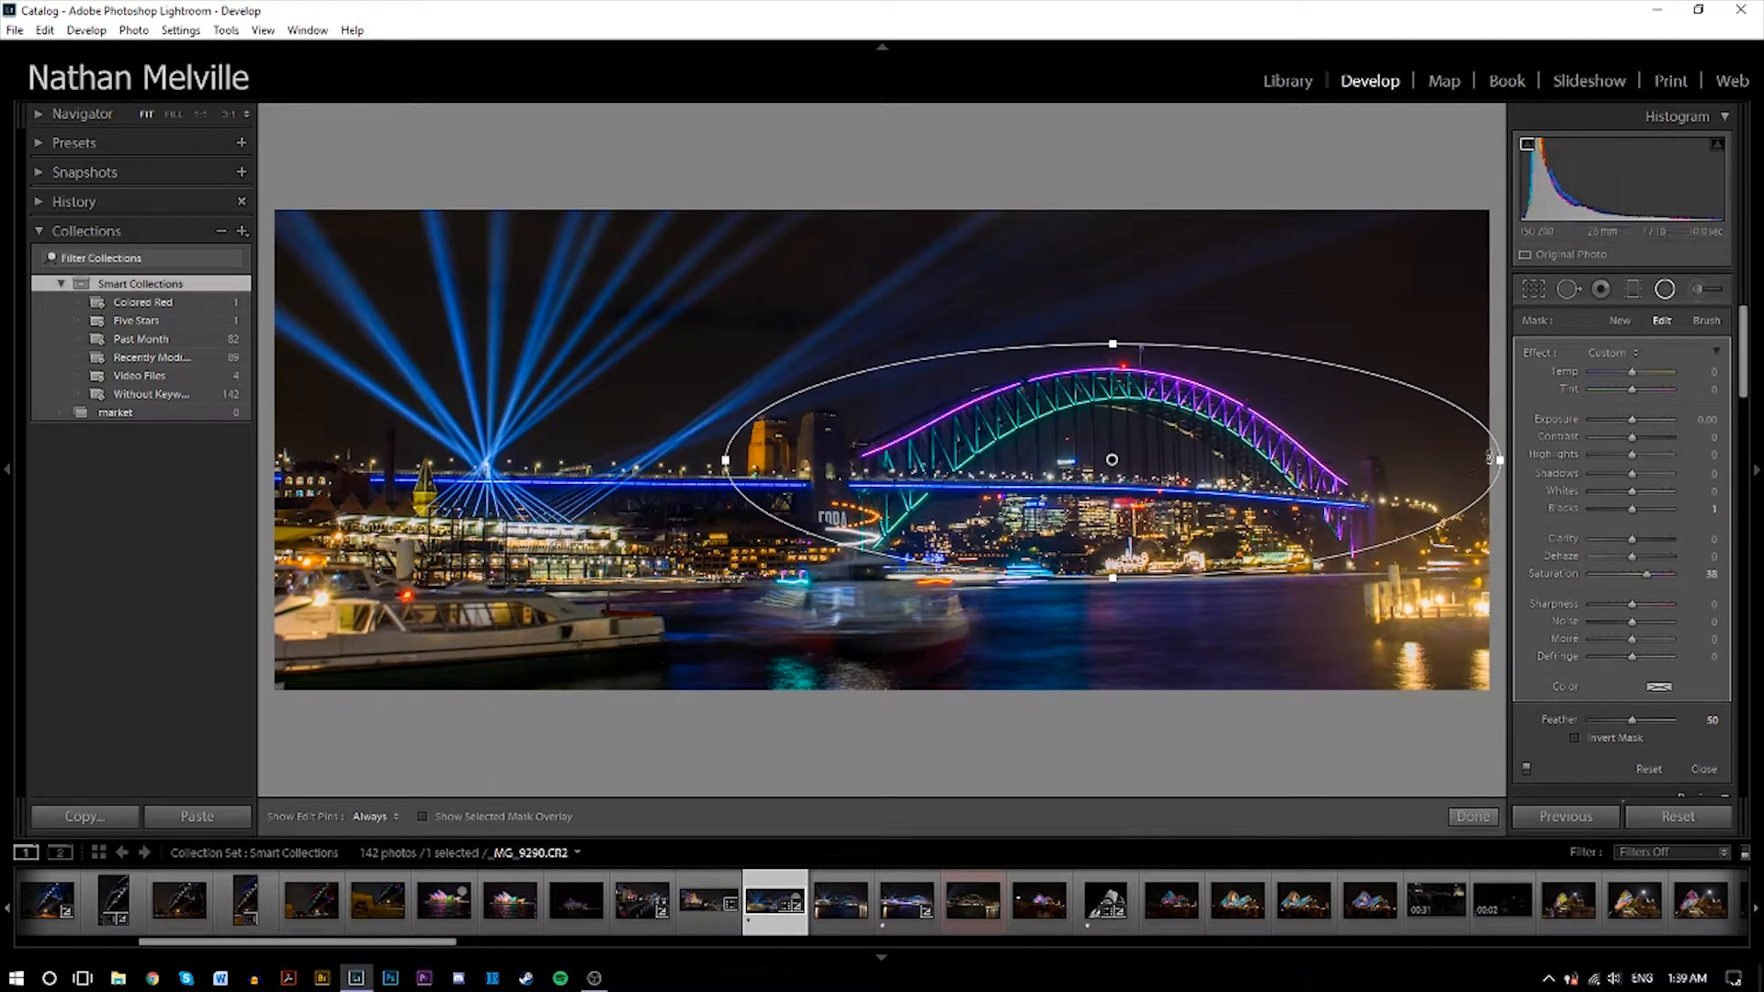
left_click_drag(1498, 460, 1458, 460)
left_click_drag(1288, 475, 1242, 477)
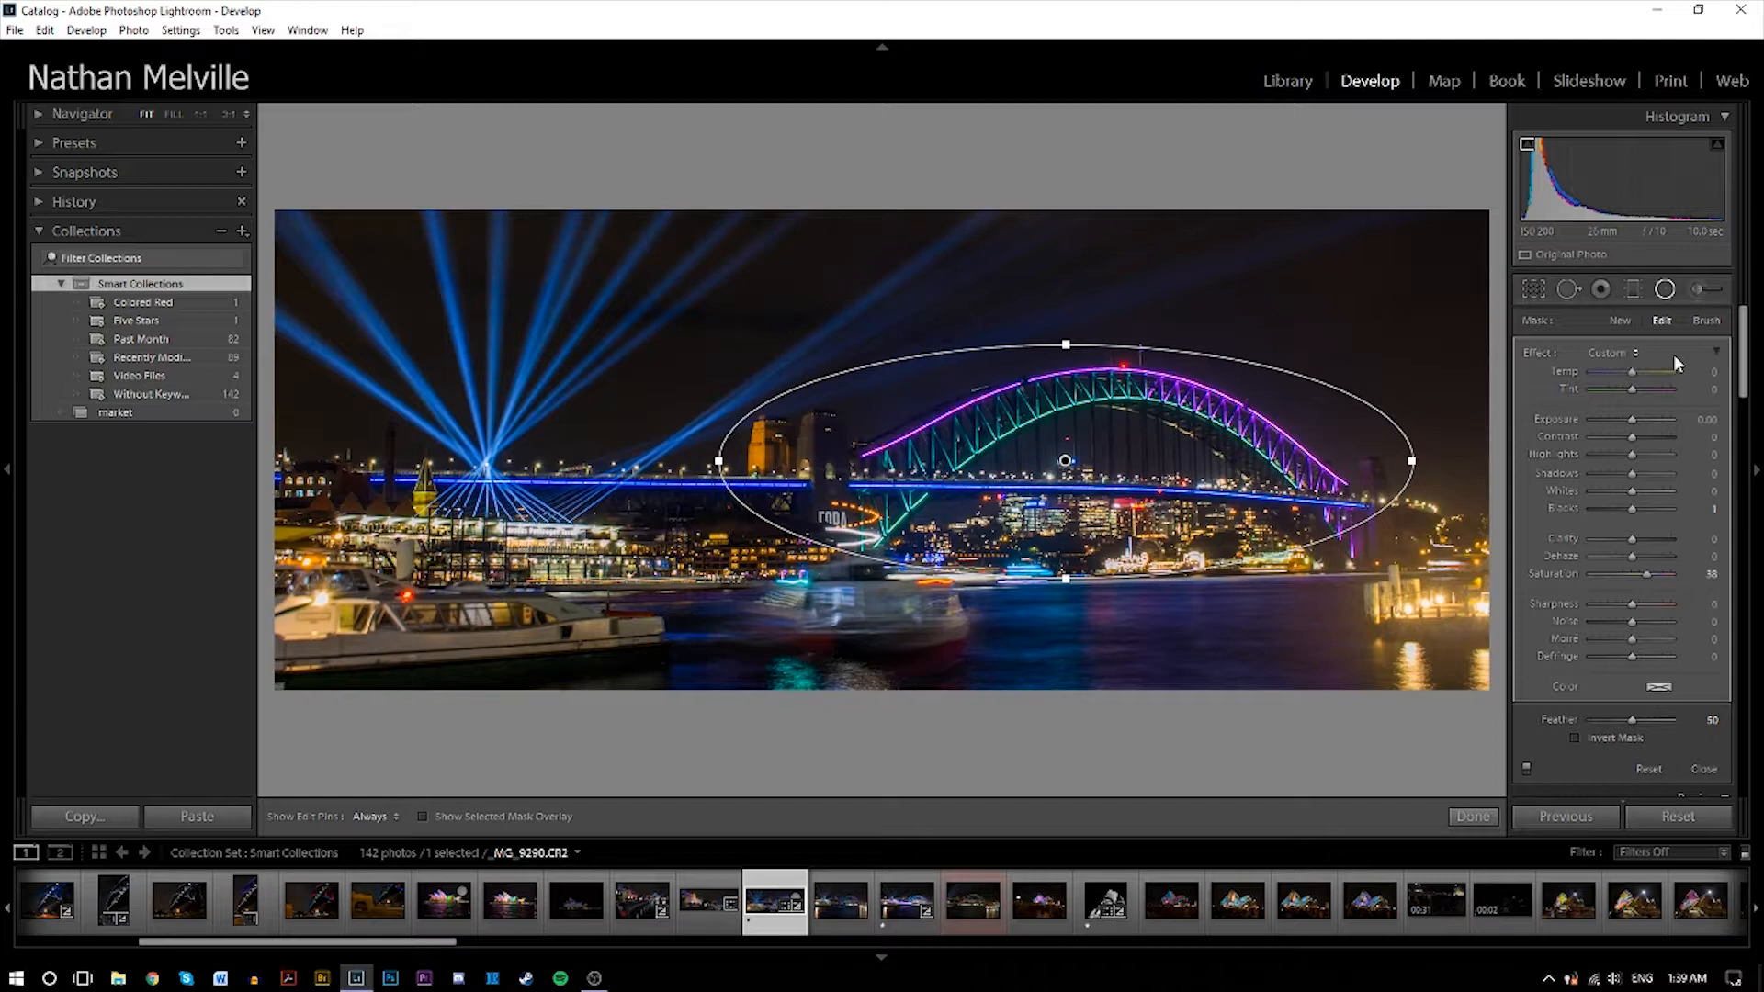
Invert the radial filter's mask and set its Feather to 80, checking the coverage with the mask overlay.
mouse_move(1631, 419)
left_mouse_down()
mouse_move(1661, 419)
mouse_move(1590, 423)
mouse_move(1630, 441)
left_mouse_up()
left_click(1574, 739)
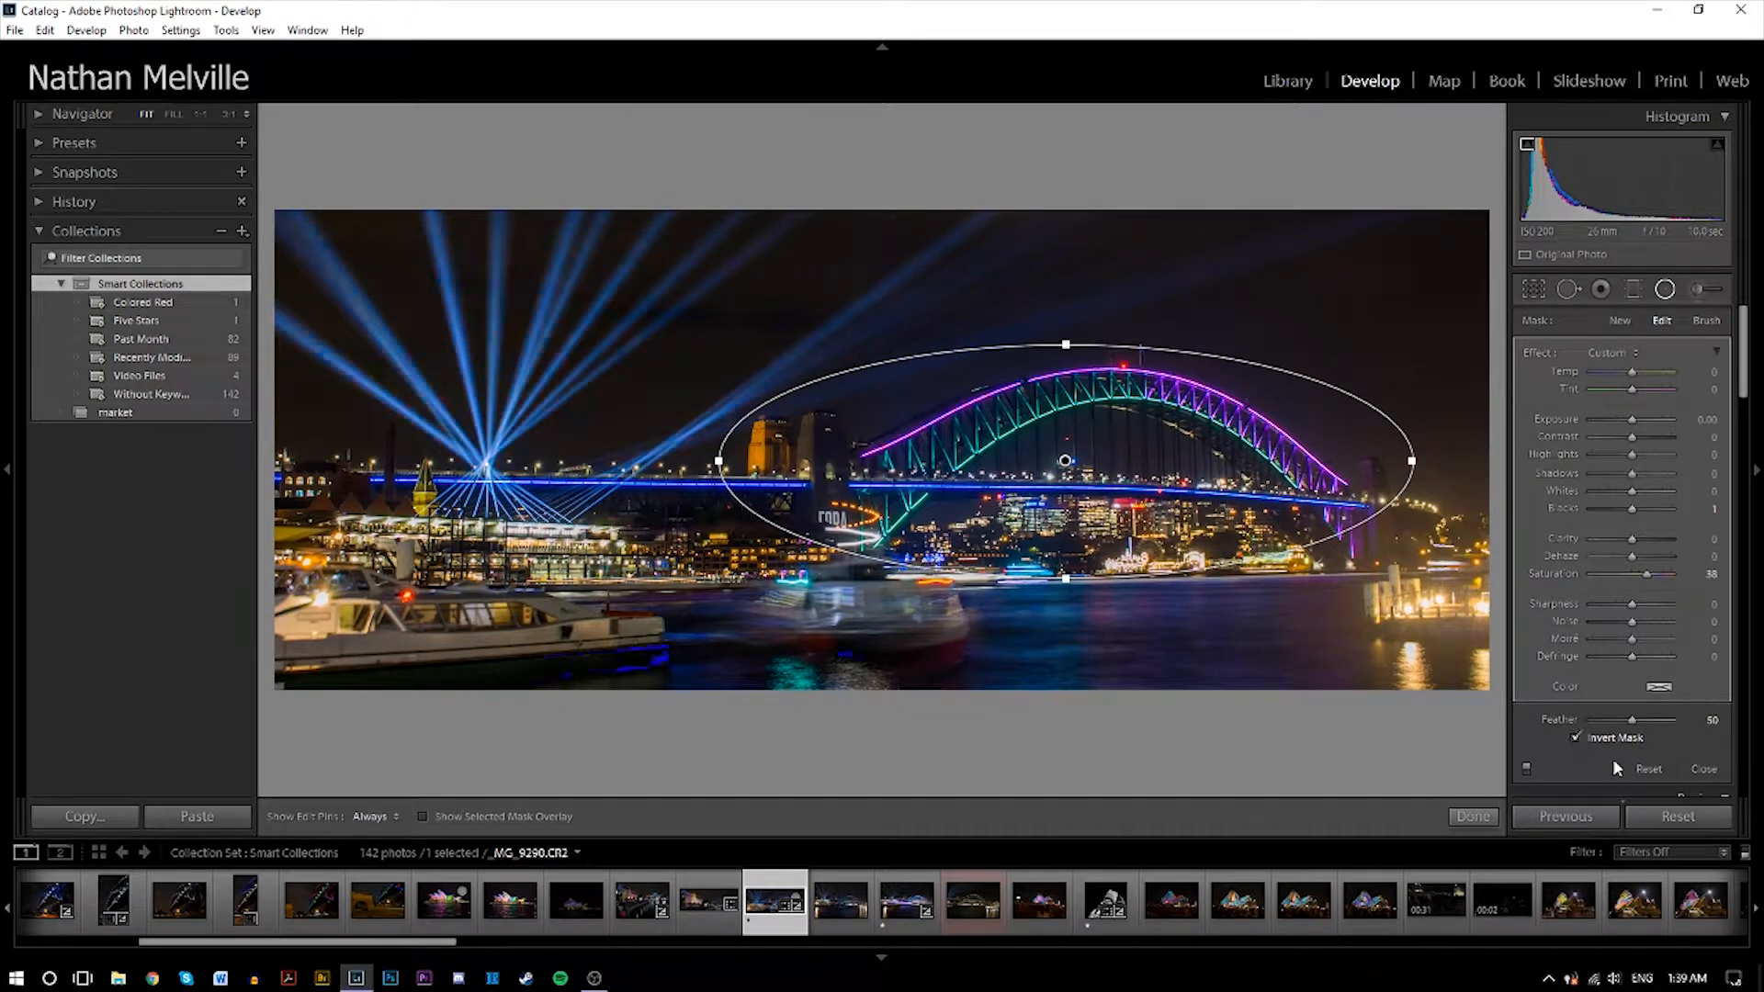
left_click_drag(1634, 723, 1637, 725)
left_click_drag(1654, 720, 1585, 715)
left_click(427, 814)
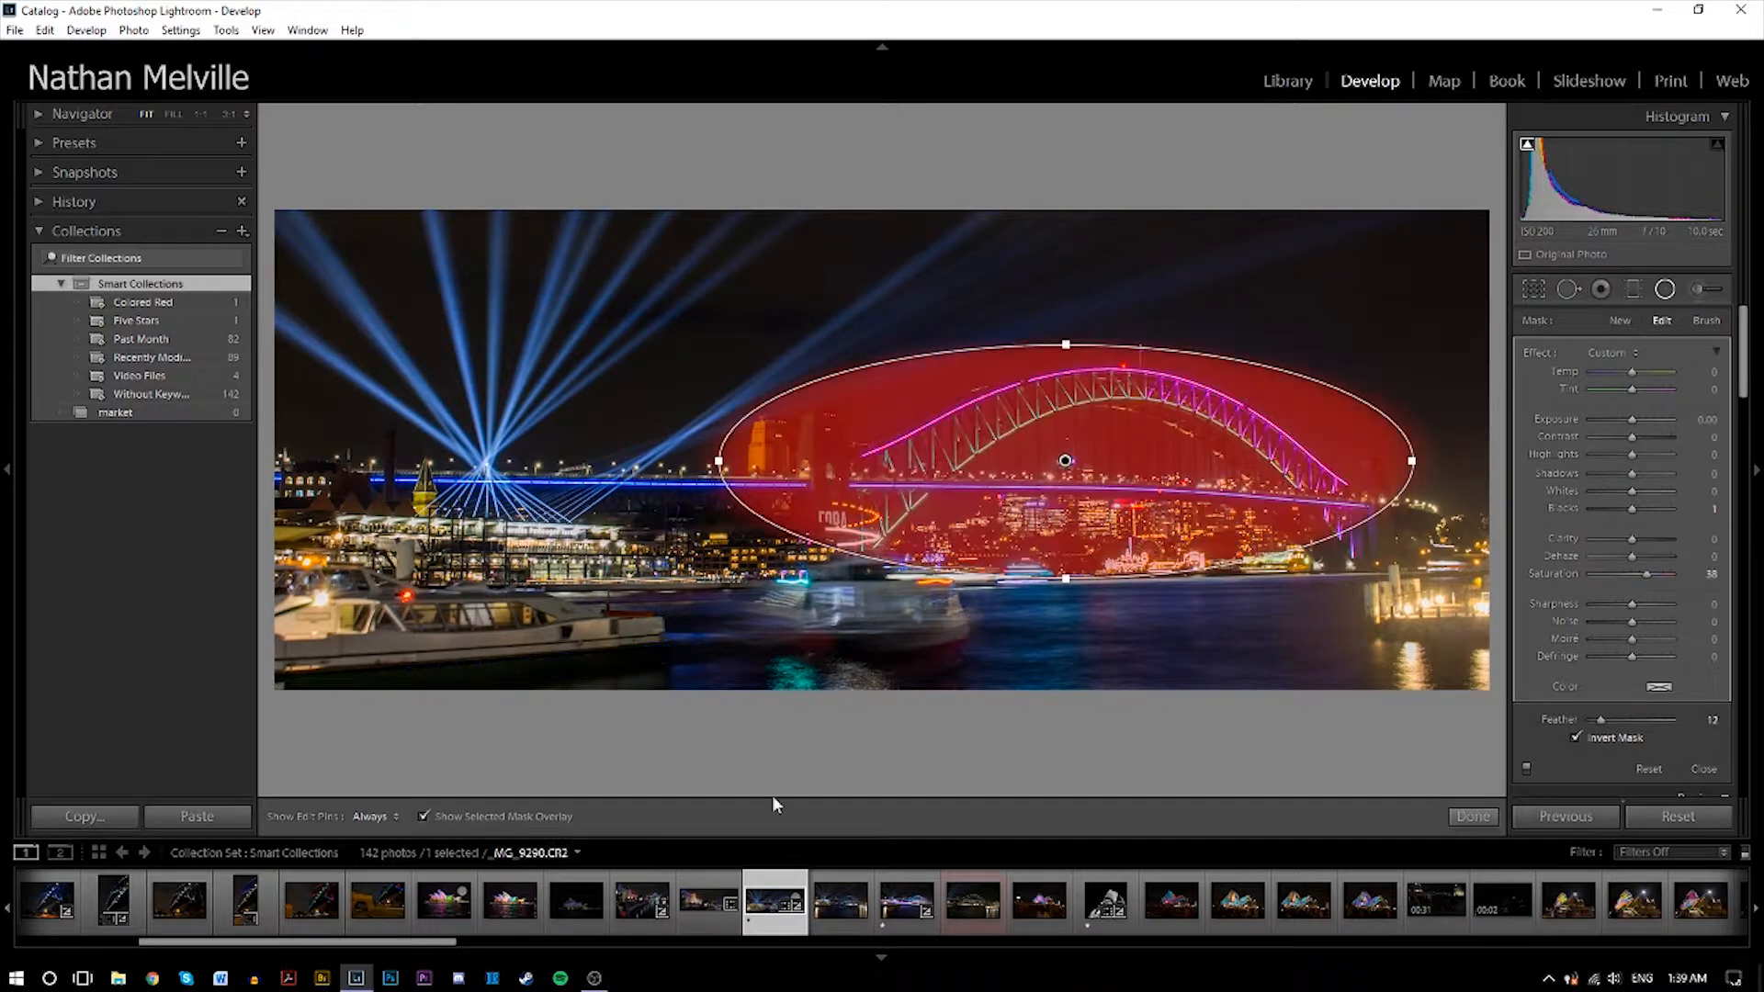
left_click_drag(1670, 726, 1414, 733)
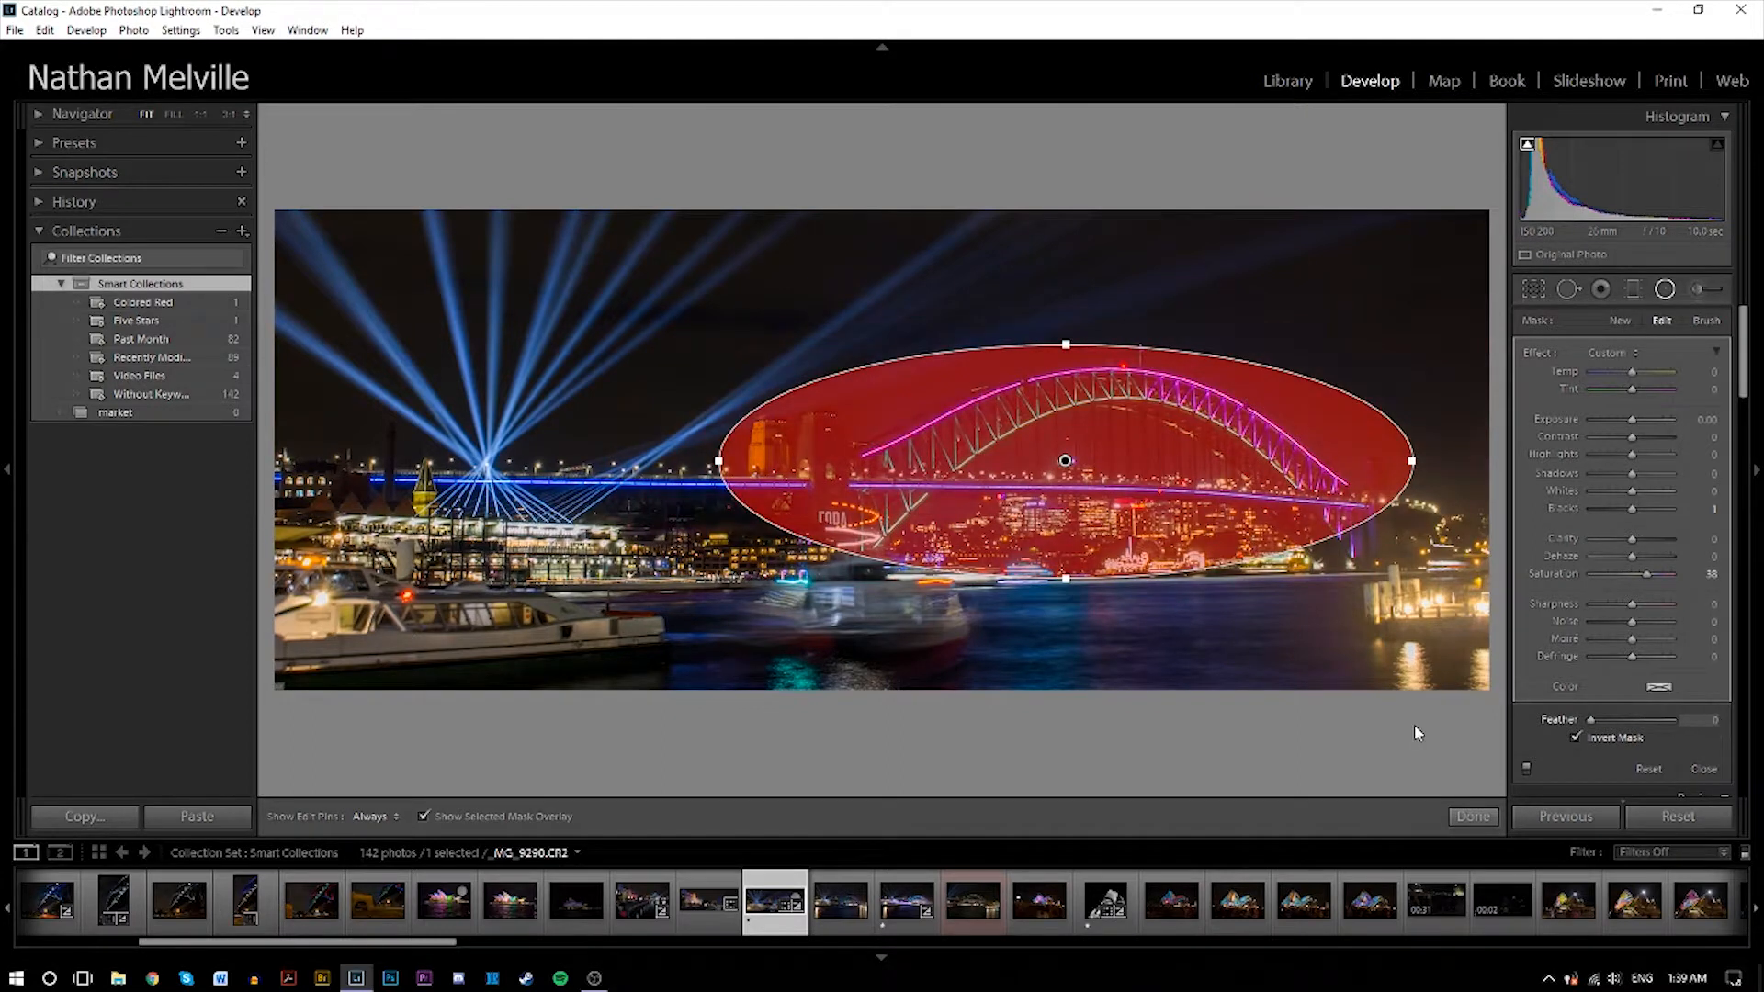
left_click_drag(1590, 720, 1641, 752)
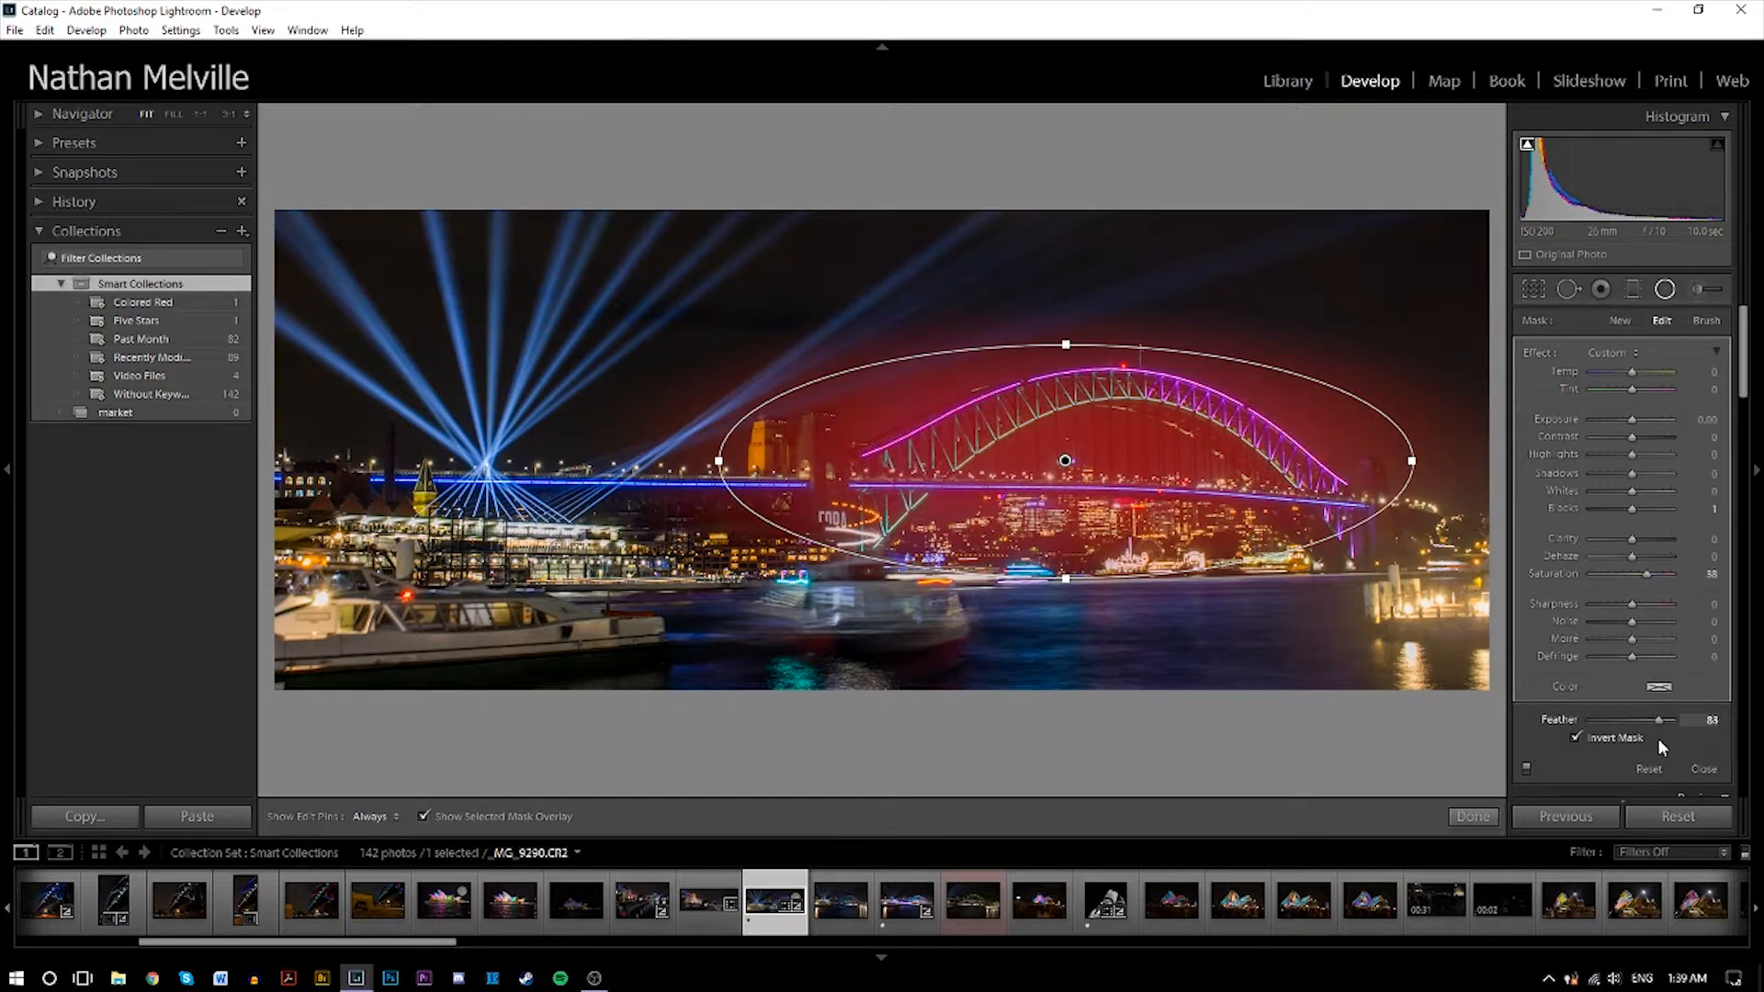
left_click_drag(1660, 741, 1656, 740)
key("o")
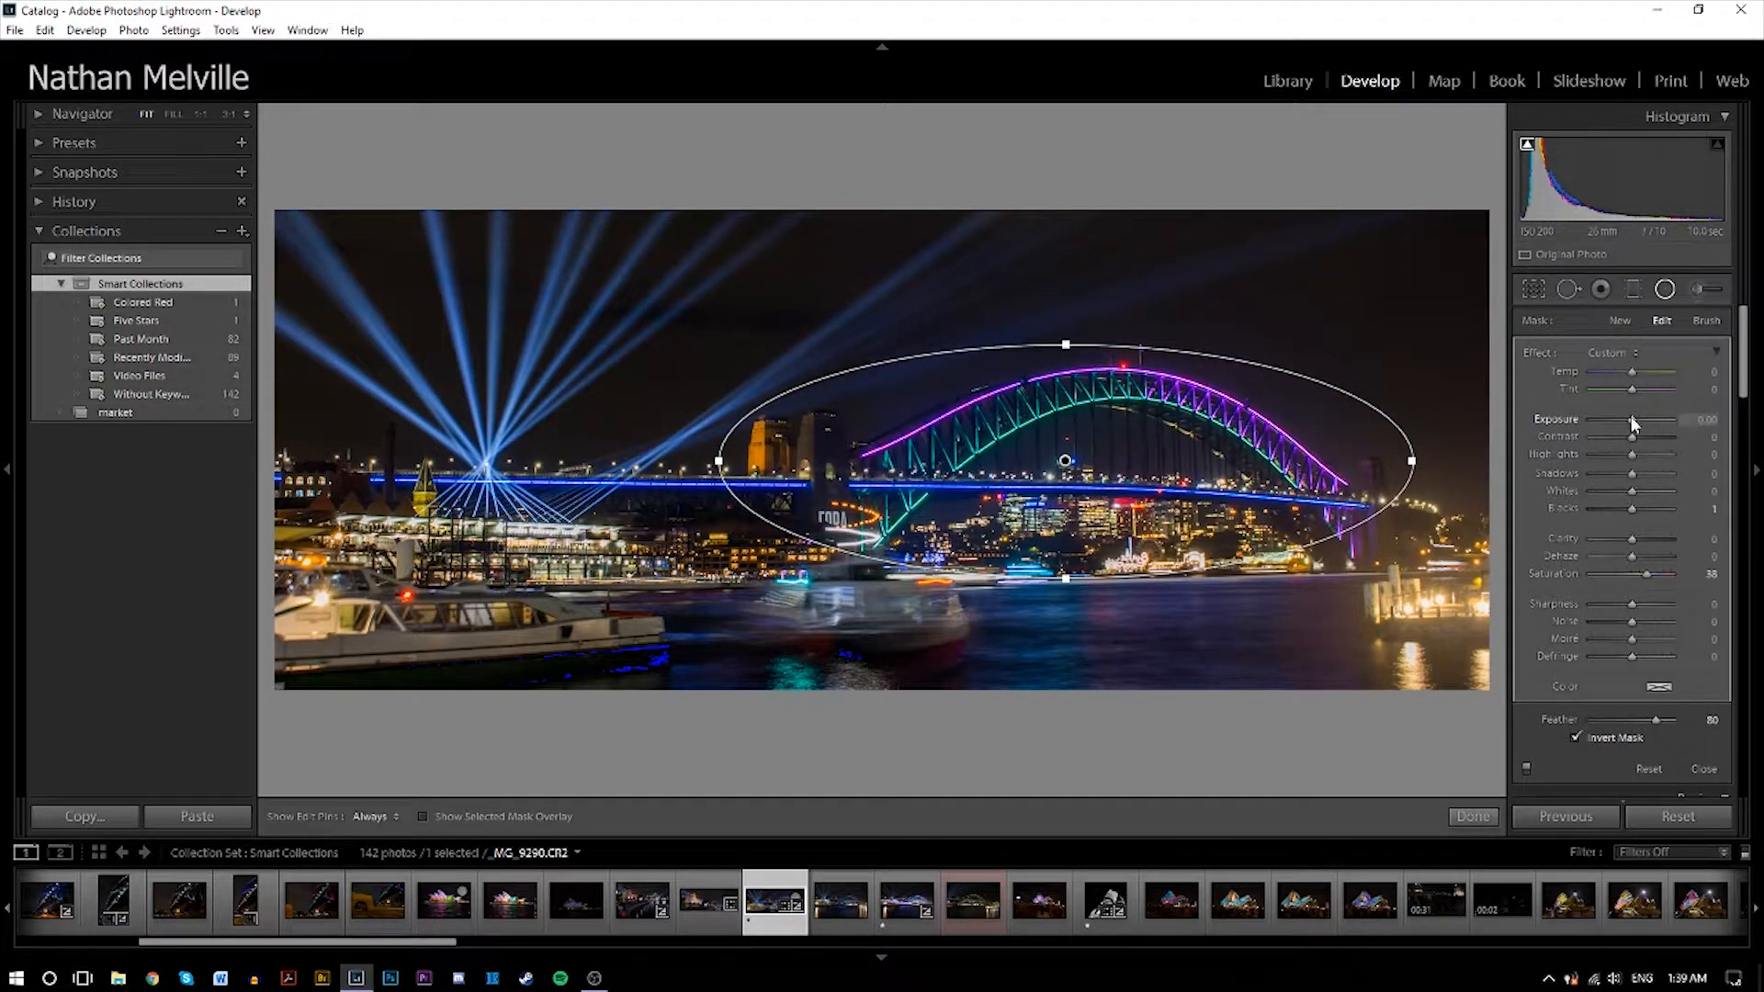
Set the radial filter's Exposure to 0.23, Contrast 15, Highlights -100, Shadows 100, Whites 59 and Blacks 6, and move its widened ellipse higher over the arch.
left_click_drag(1632, 420, 1718, 480)
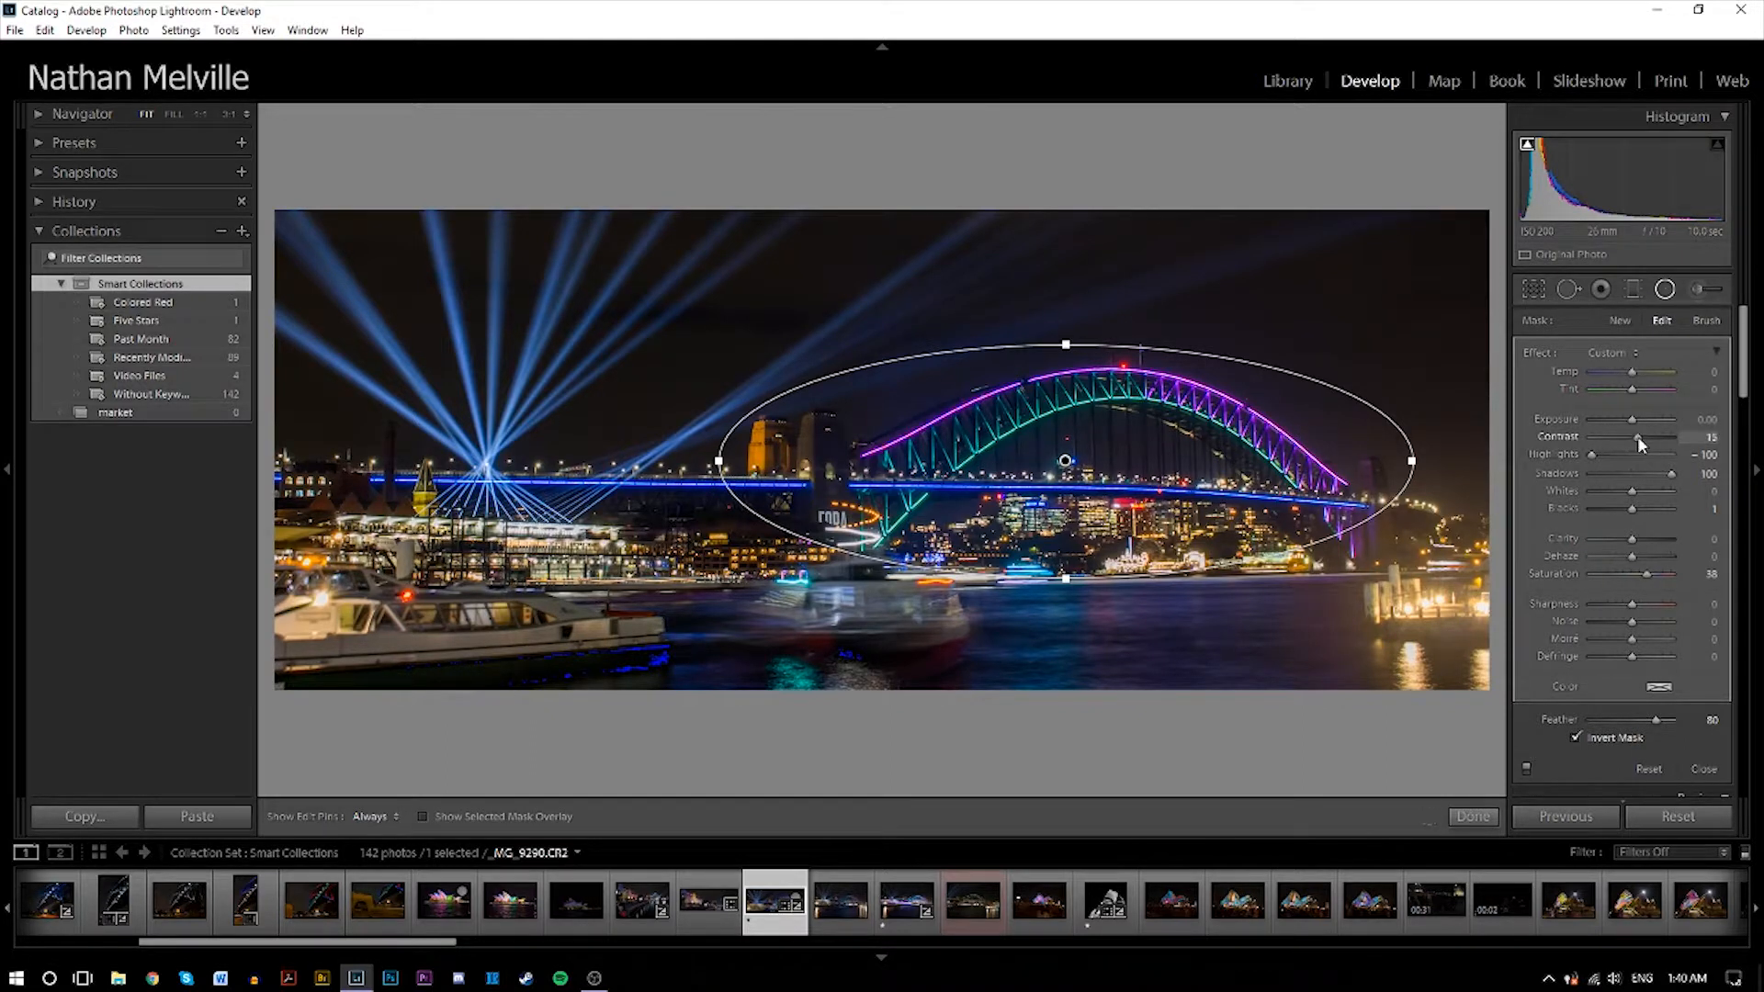
left_click_drag(1632, 420, 1639, 421)
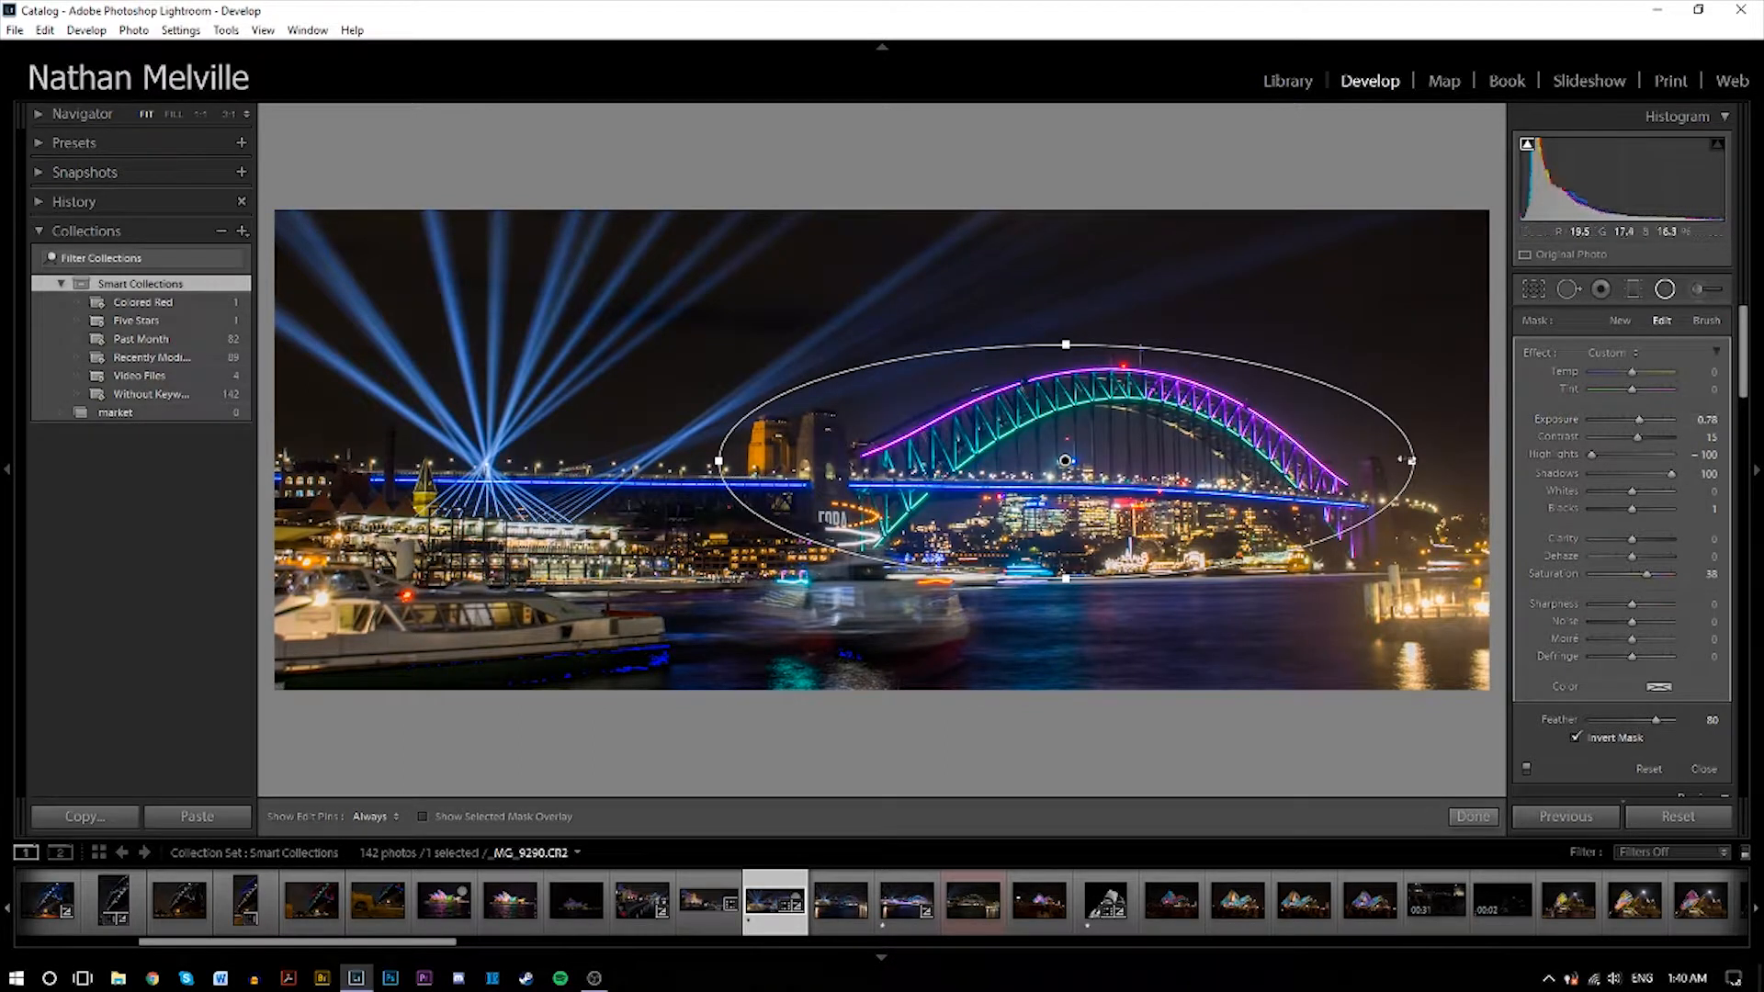
mouse_move(1411, 461)
left_mouse_down()
mouse_move(1427, 461)
mouse_move(1386, 473)
mouse_move(1406, 472)
left_mouse_up()
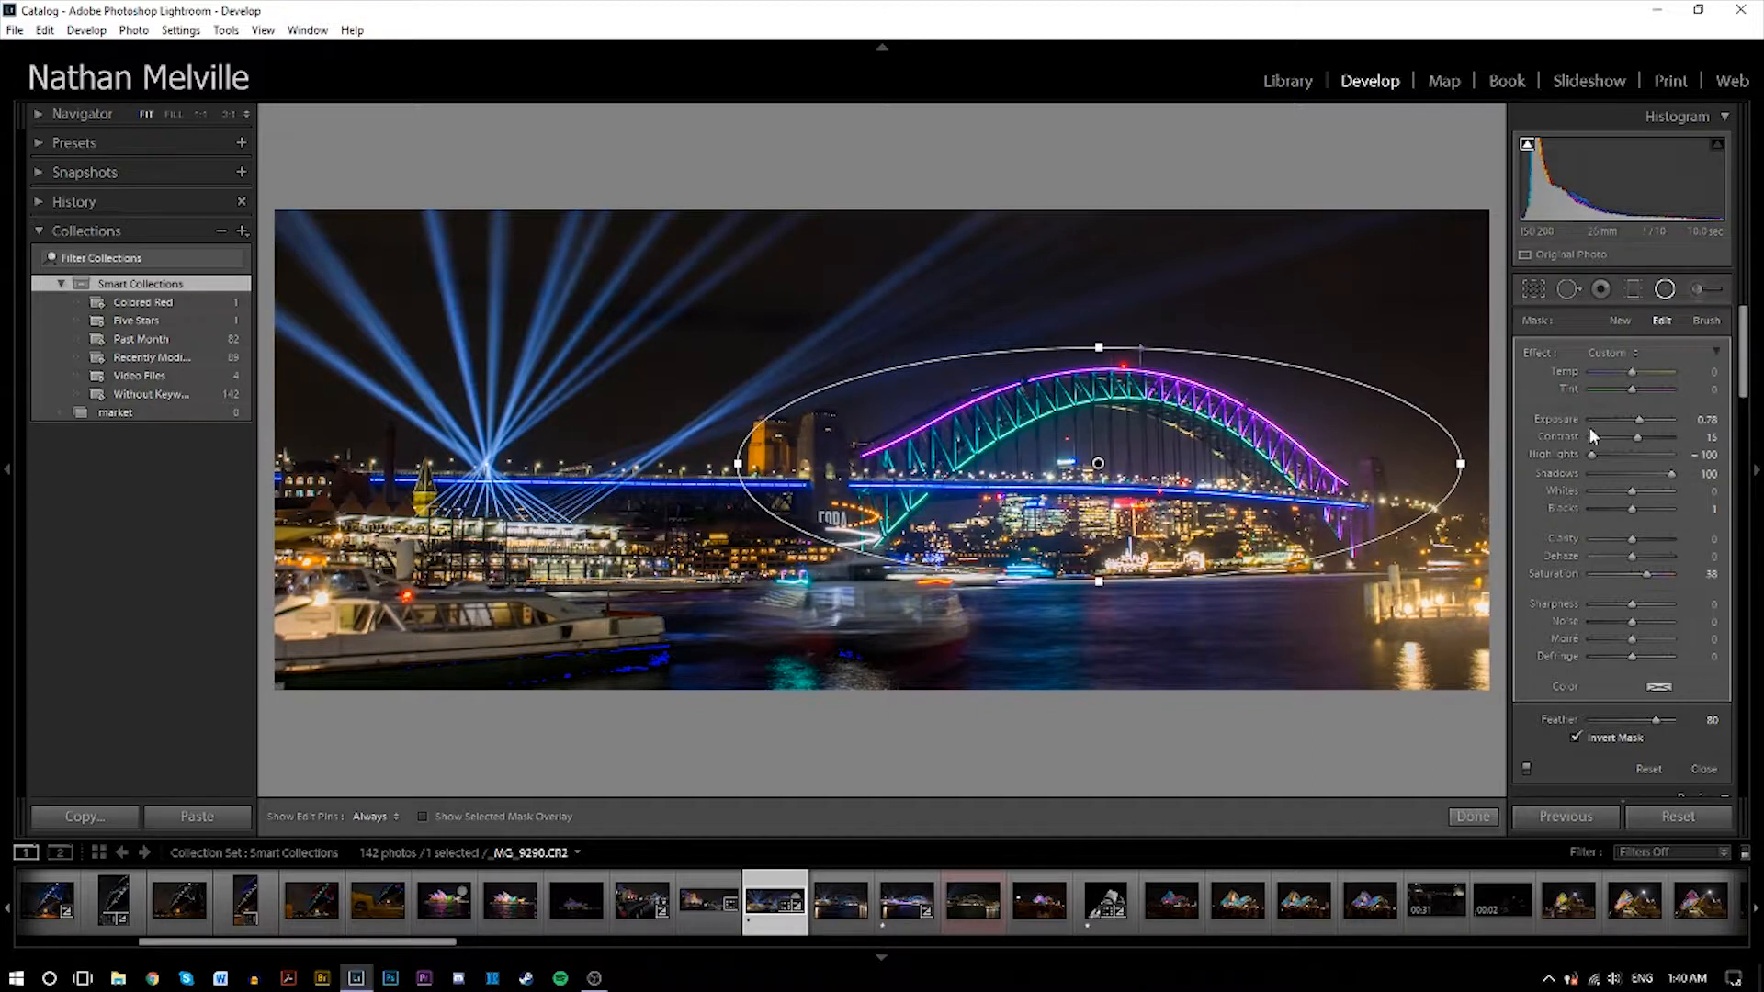
left_click_drag(1633, 421, 1634, 420)
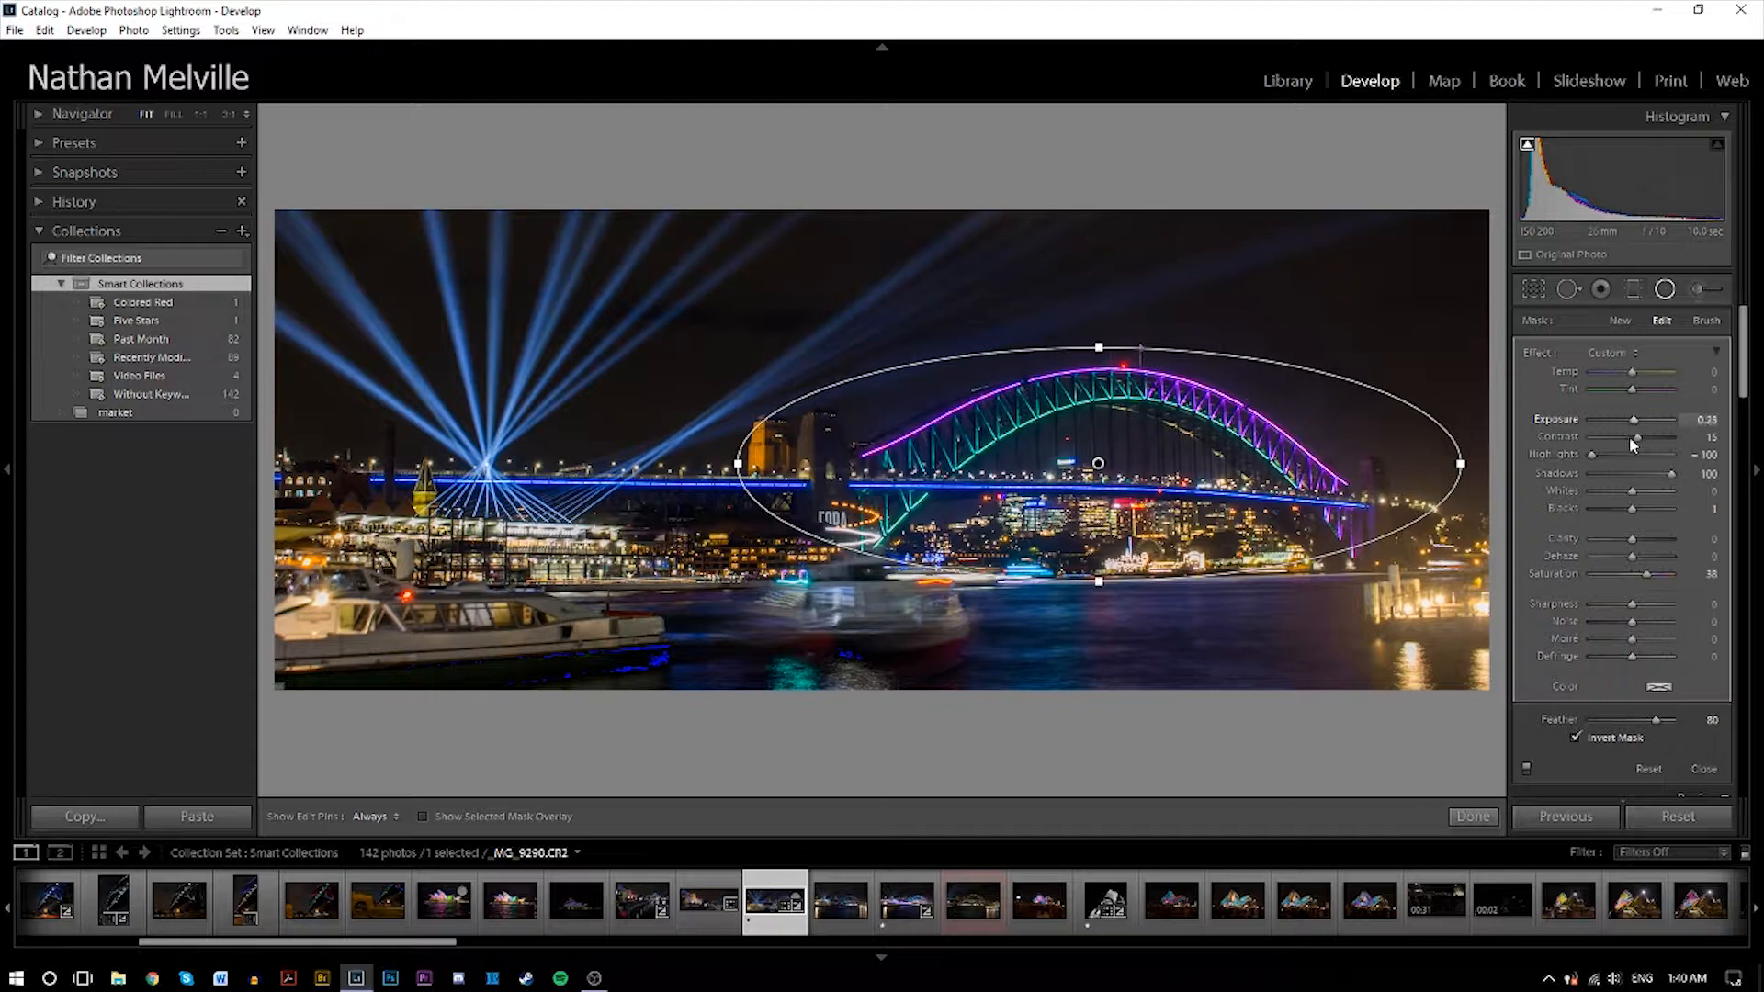
mouse_move(1633, 492)
left_mouse_down()
mouse_move(1651, 508)
mouse_move(1610, 510)
mouse_move(1635, 520)
left_mouse_up()
left_click_drag(1266, 524, 1277, 471)
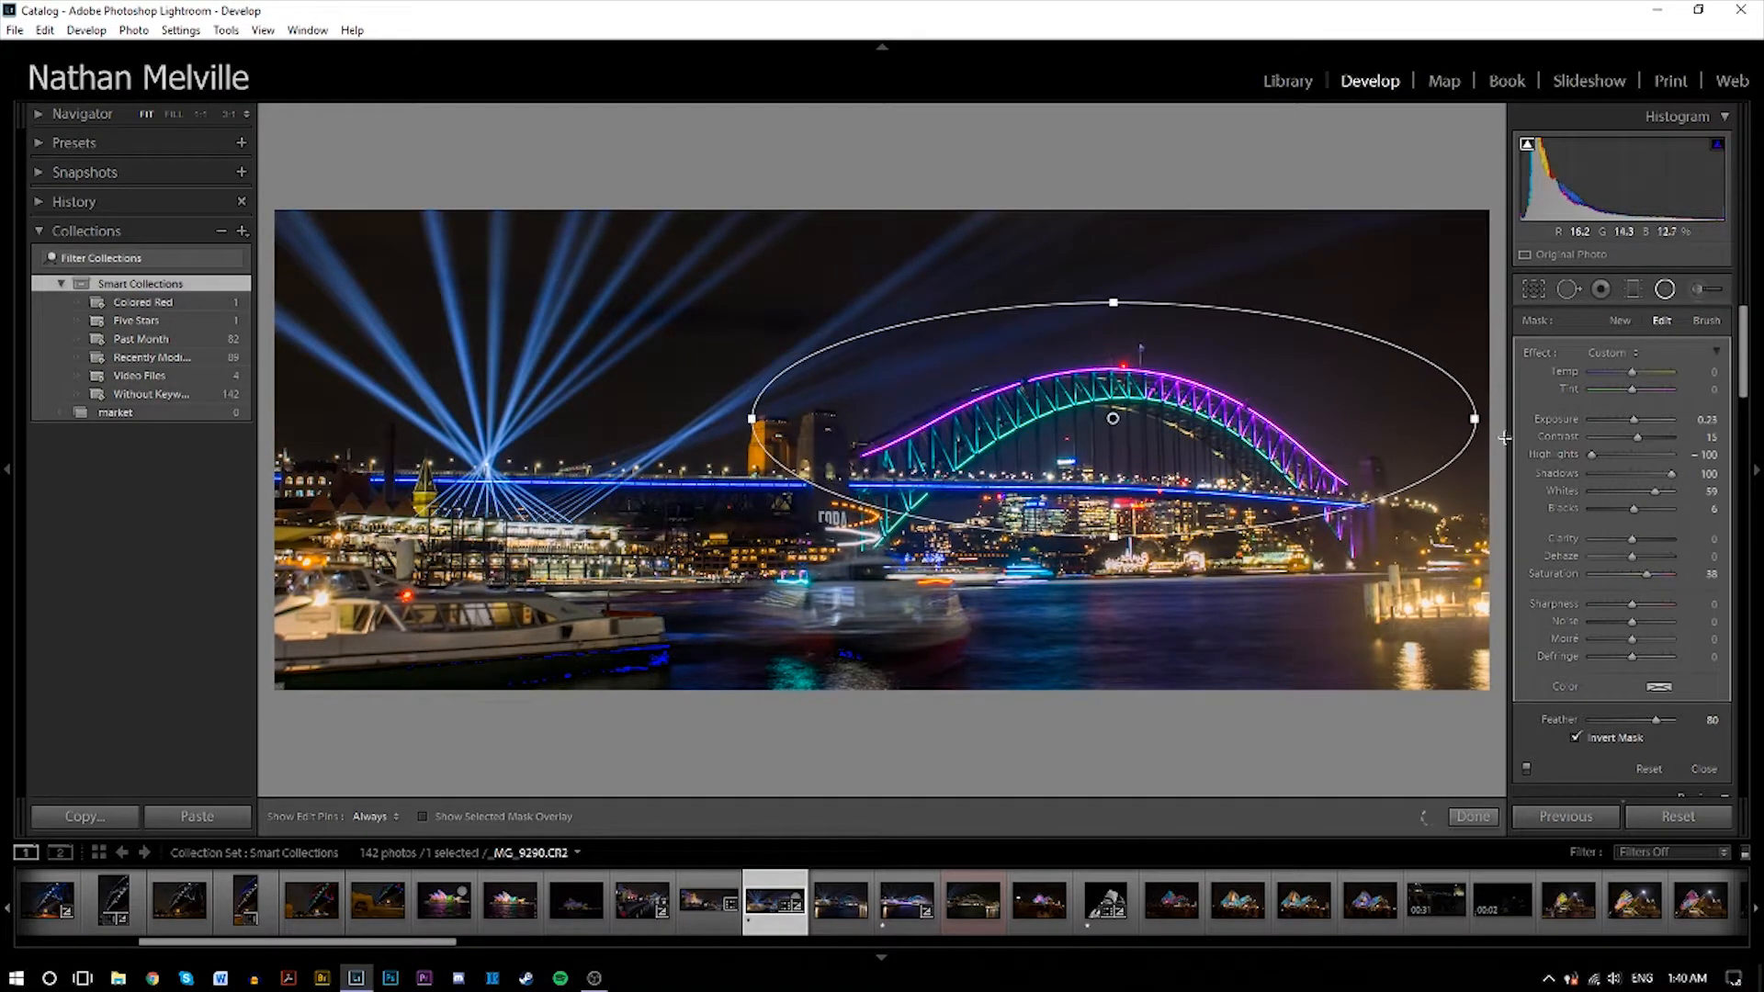
Tilt the bridge's radial filter to follow the arch and set its Exposure to 0.41, Contrast 31, Clarity 8 and Dehaze 13.
left_click_drag(1475, 430, 1396, 512)
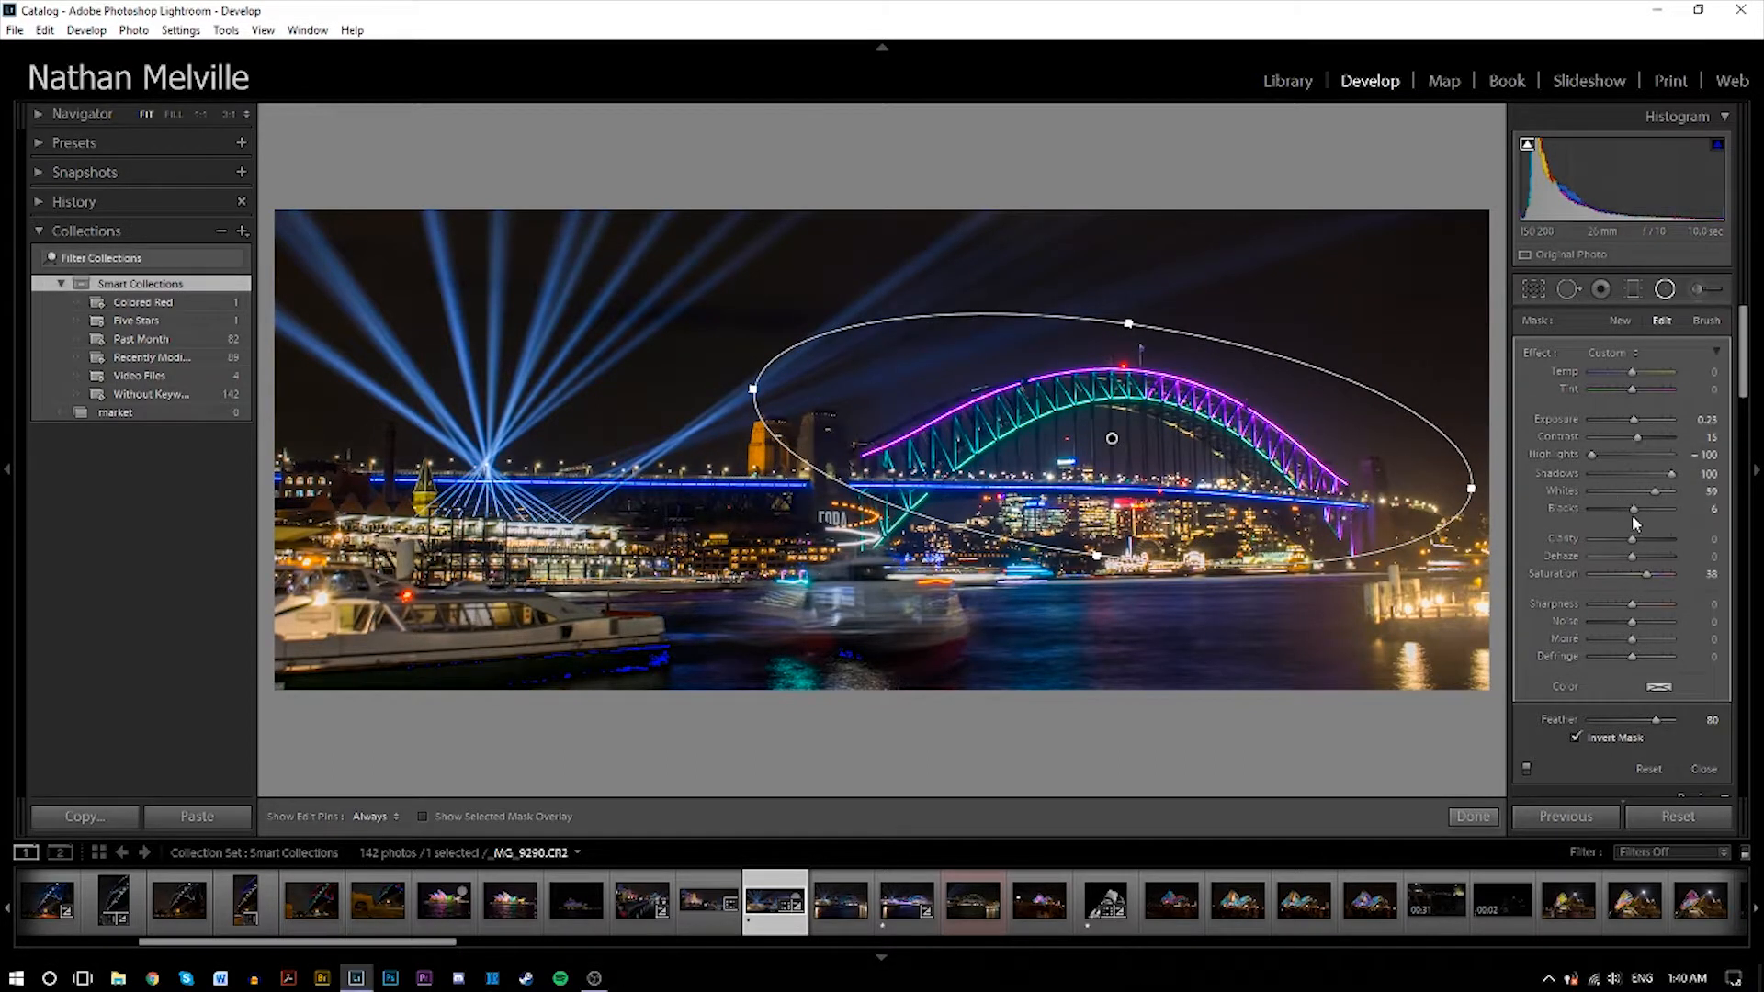
left_click_drag(1634, 422, 1640, 425)
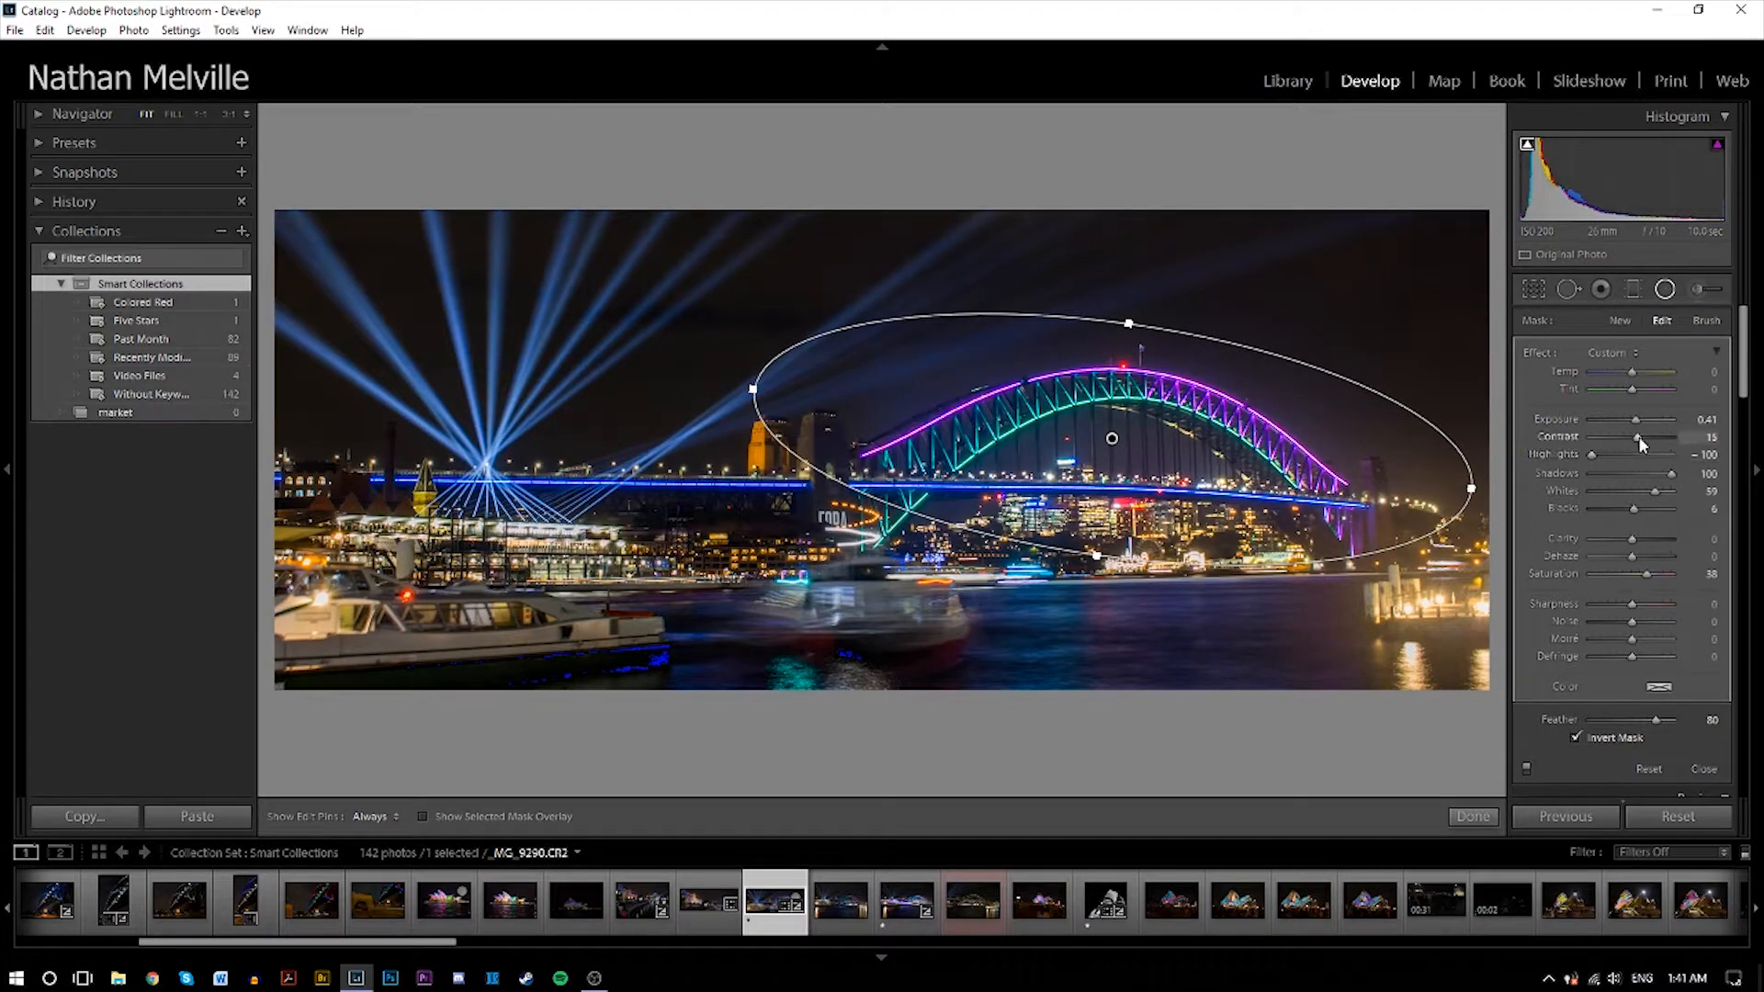
left_click_drag(1650, 443, 1643, 443)
left_click_drag(1637, 544, 1635, 554)
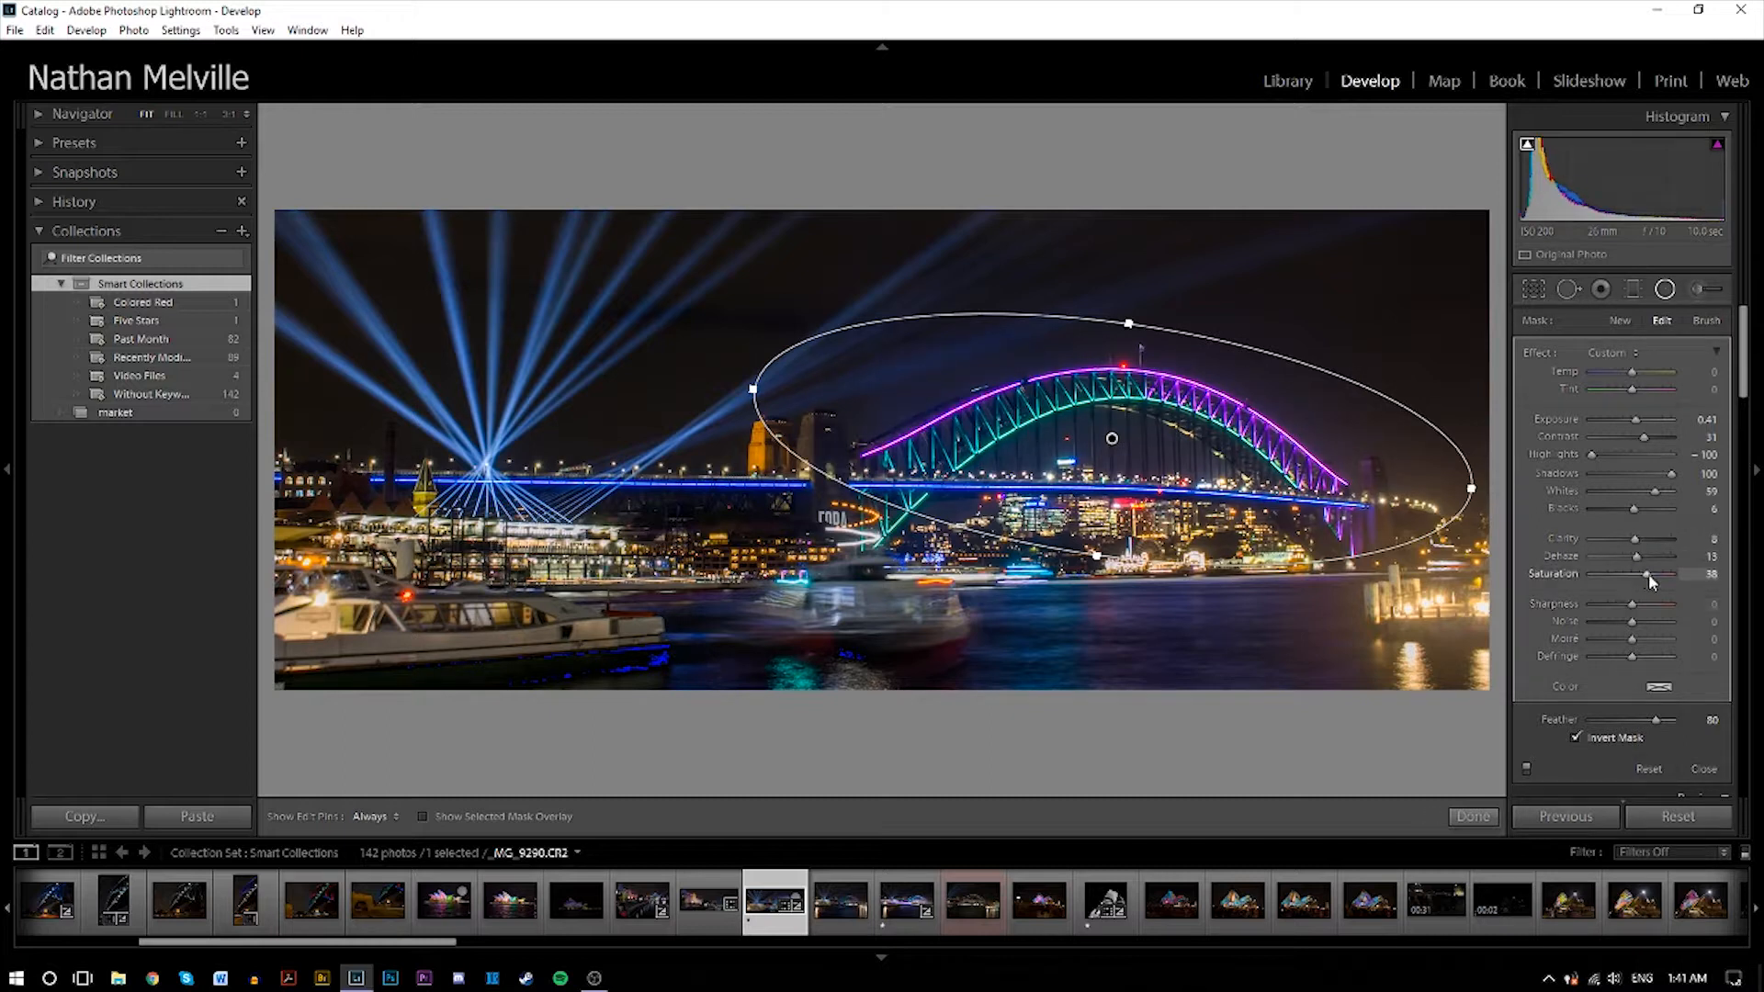
Set the bridge radial filter's Saturation to -15, Sharpness to 20 and Temp to 10.
left_click_drag(1651, 574, 1624, 575)
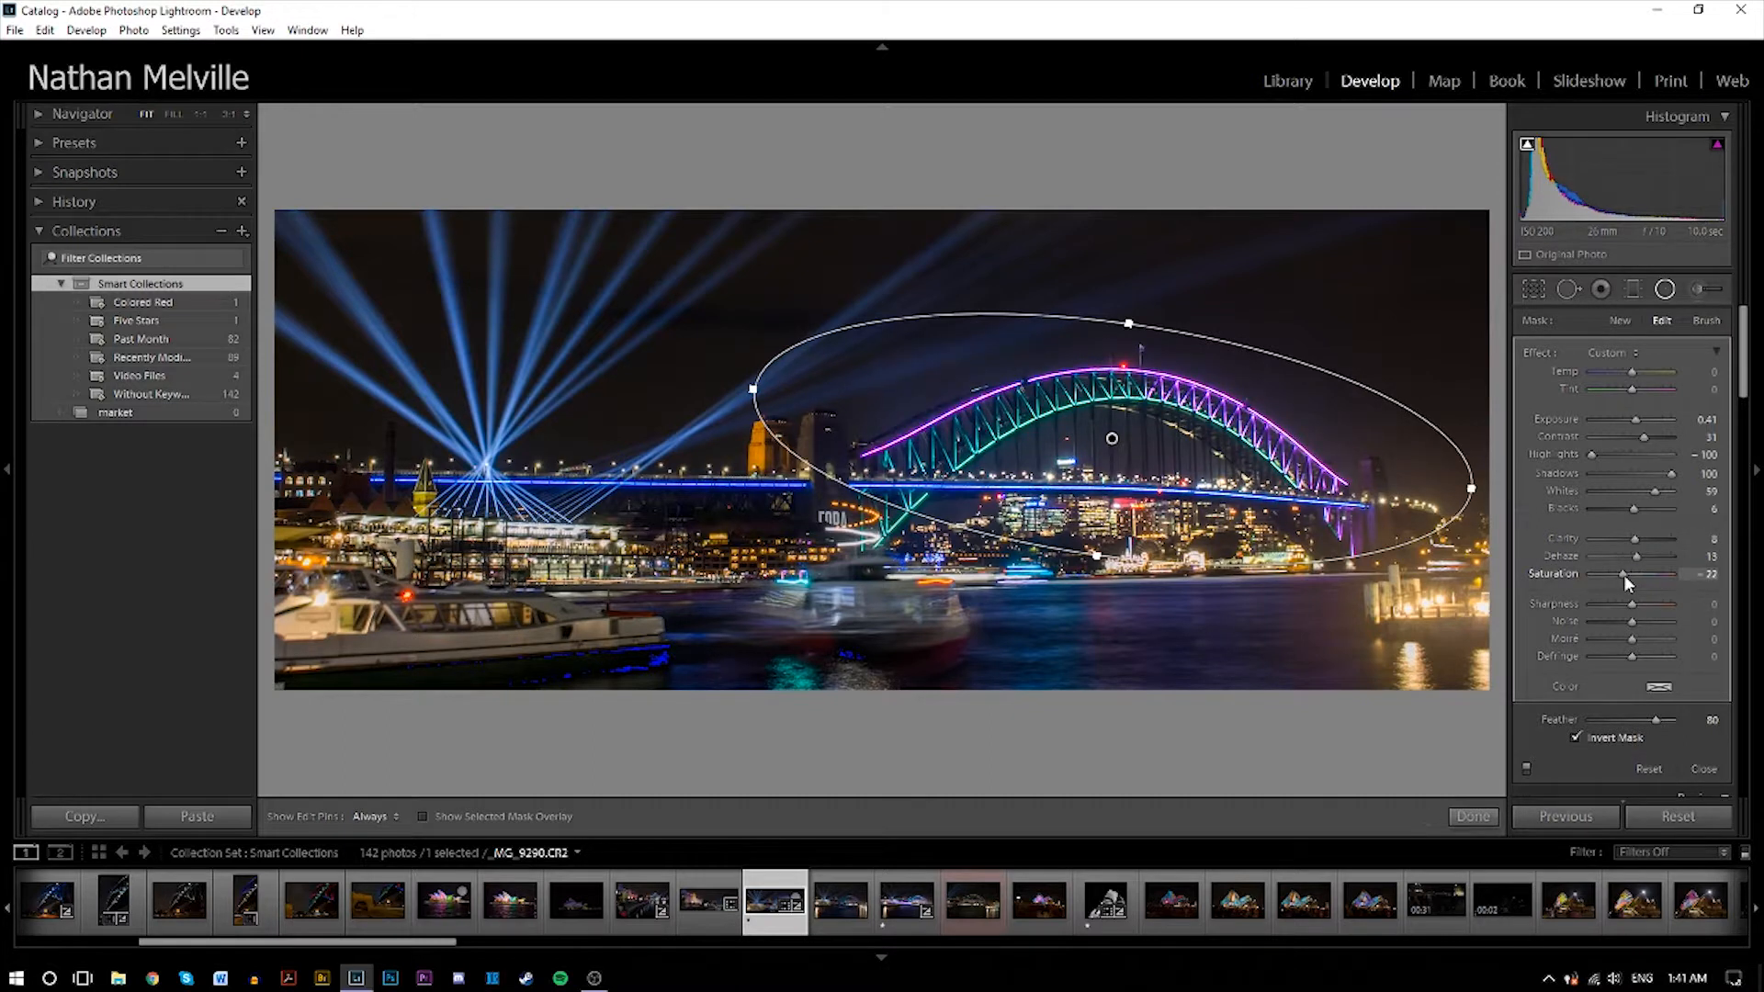
left_click_drag(1628, 582, 1639, 604)
left_click_drag(1608, 384, 1636, 385)
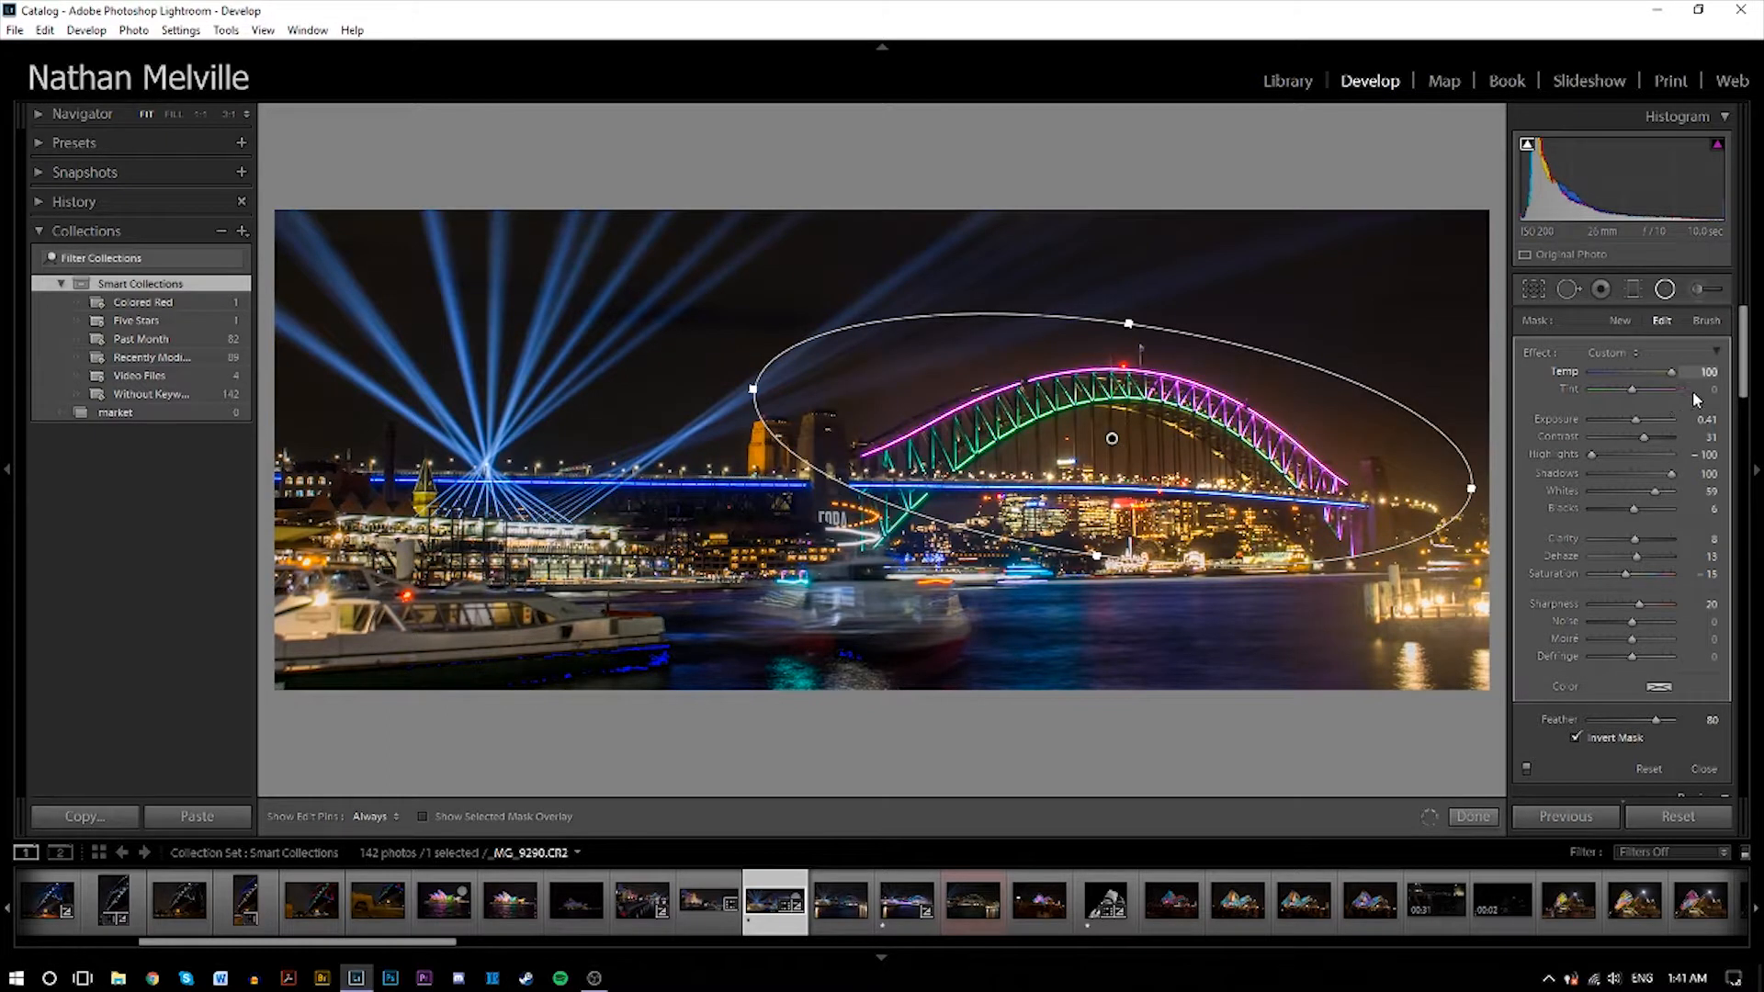
Set the bridge radial filter's Exposure to 0.78, Contrast to 79, Highlights to 89 and Shadows to -68.
left_click_drag(1667, 472, 1645, 472)
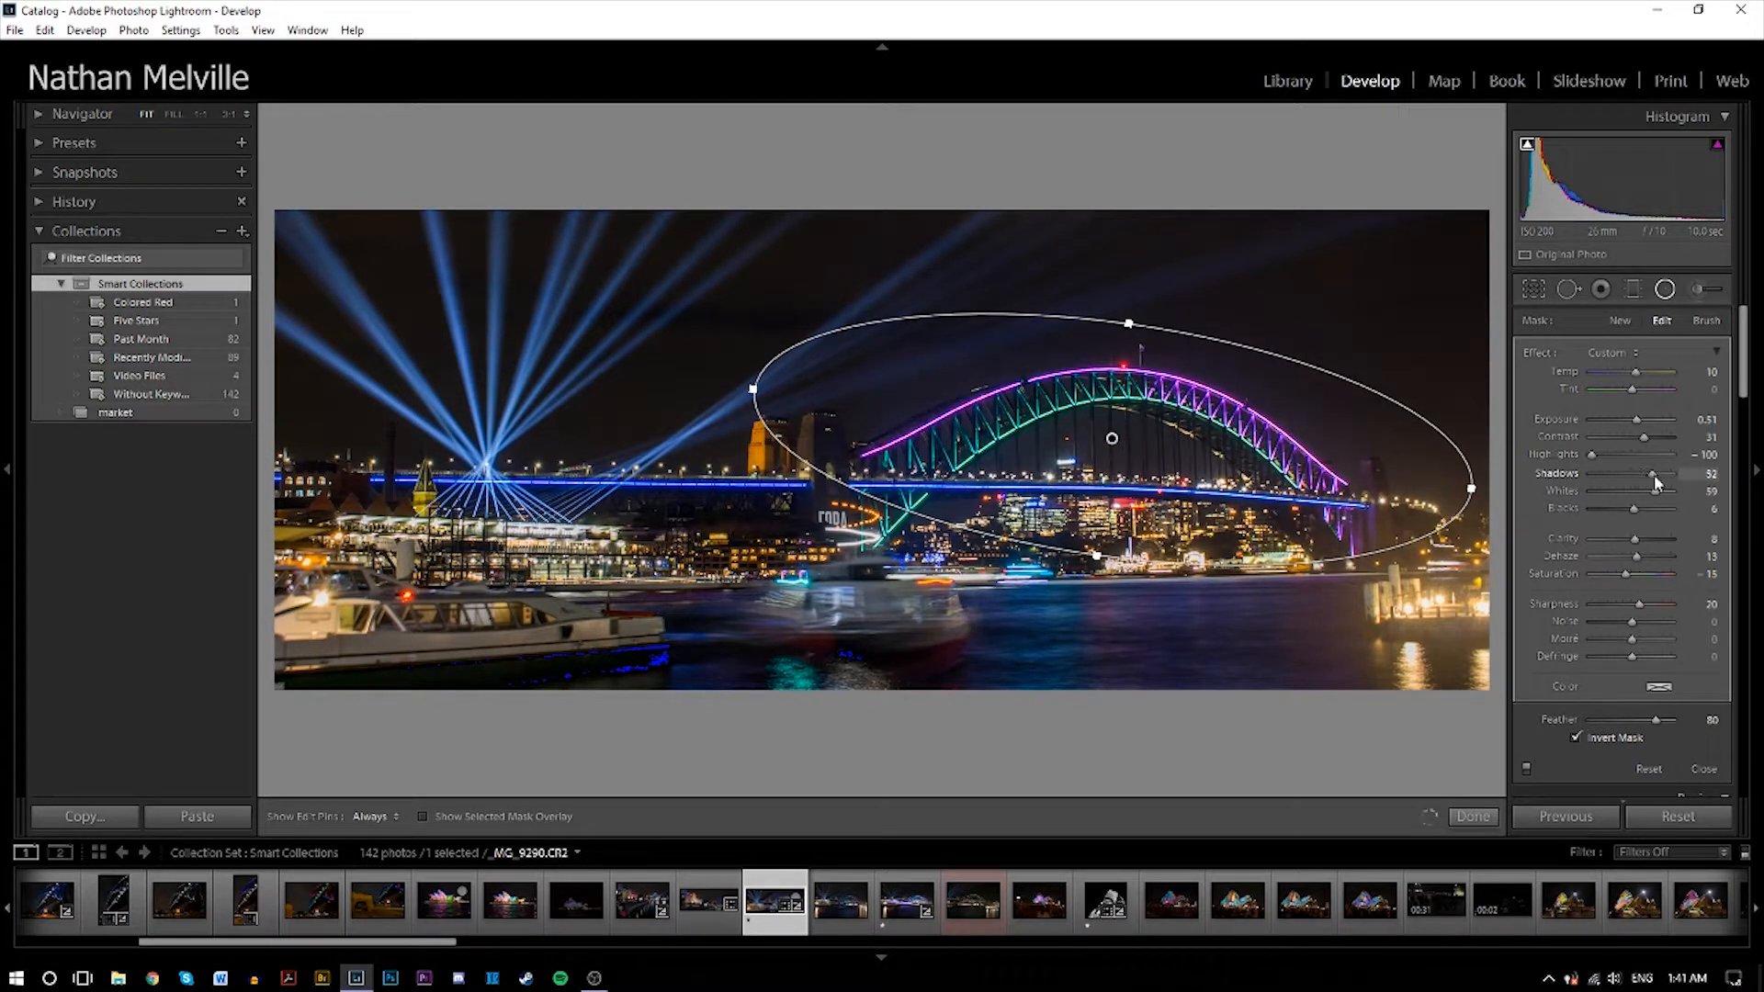
left_click_drag(1593, 455, 1619, 459)
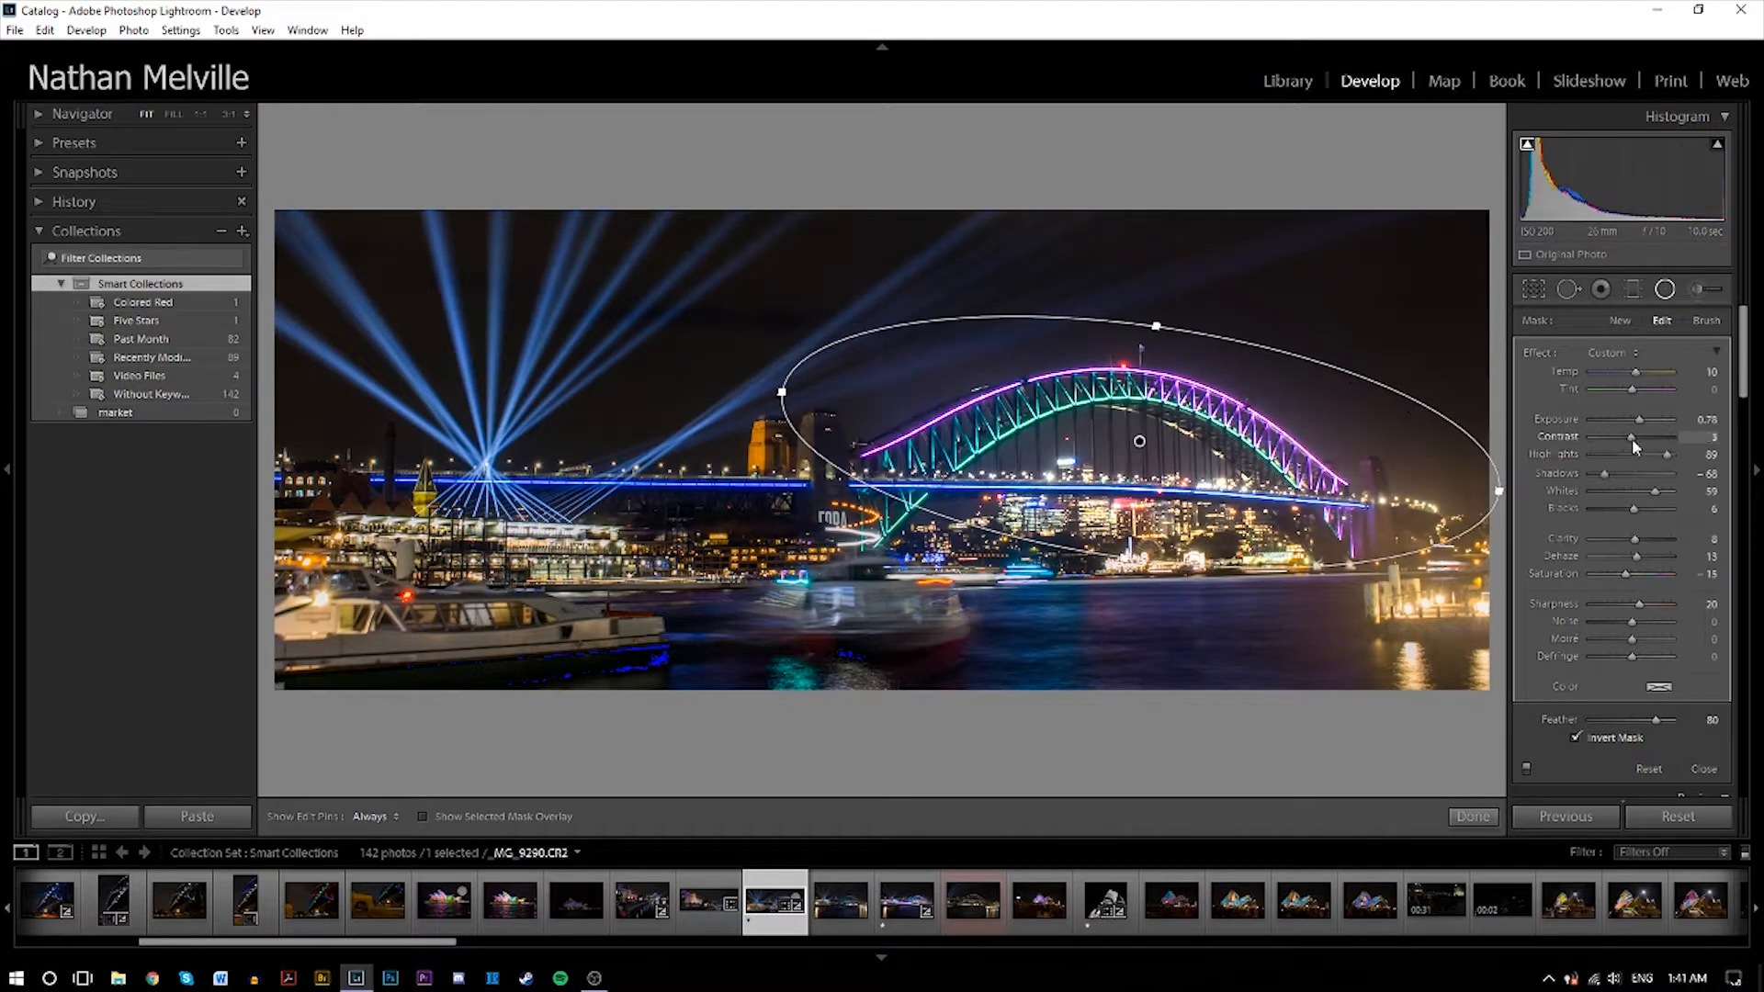
left_click_drag(1633, 438, 1686, 451)
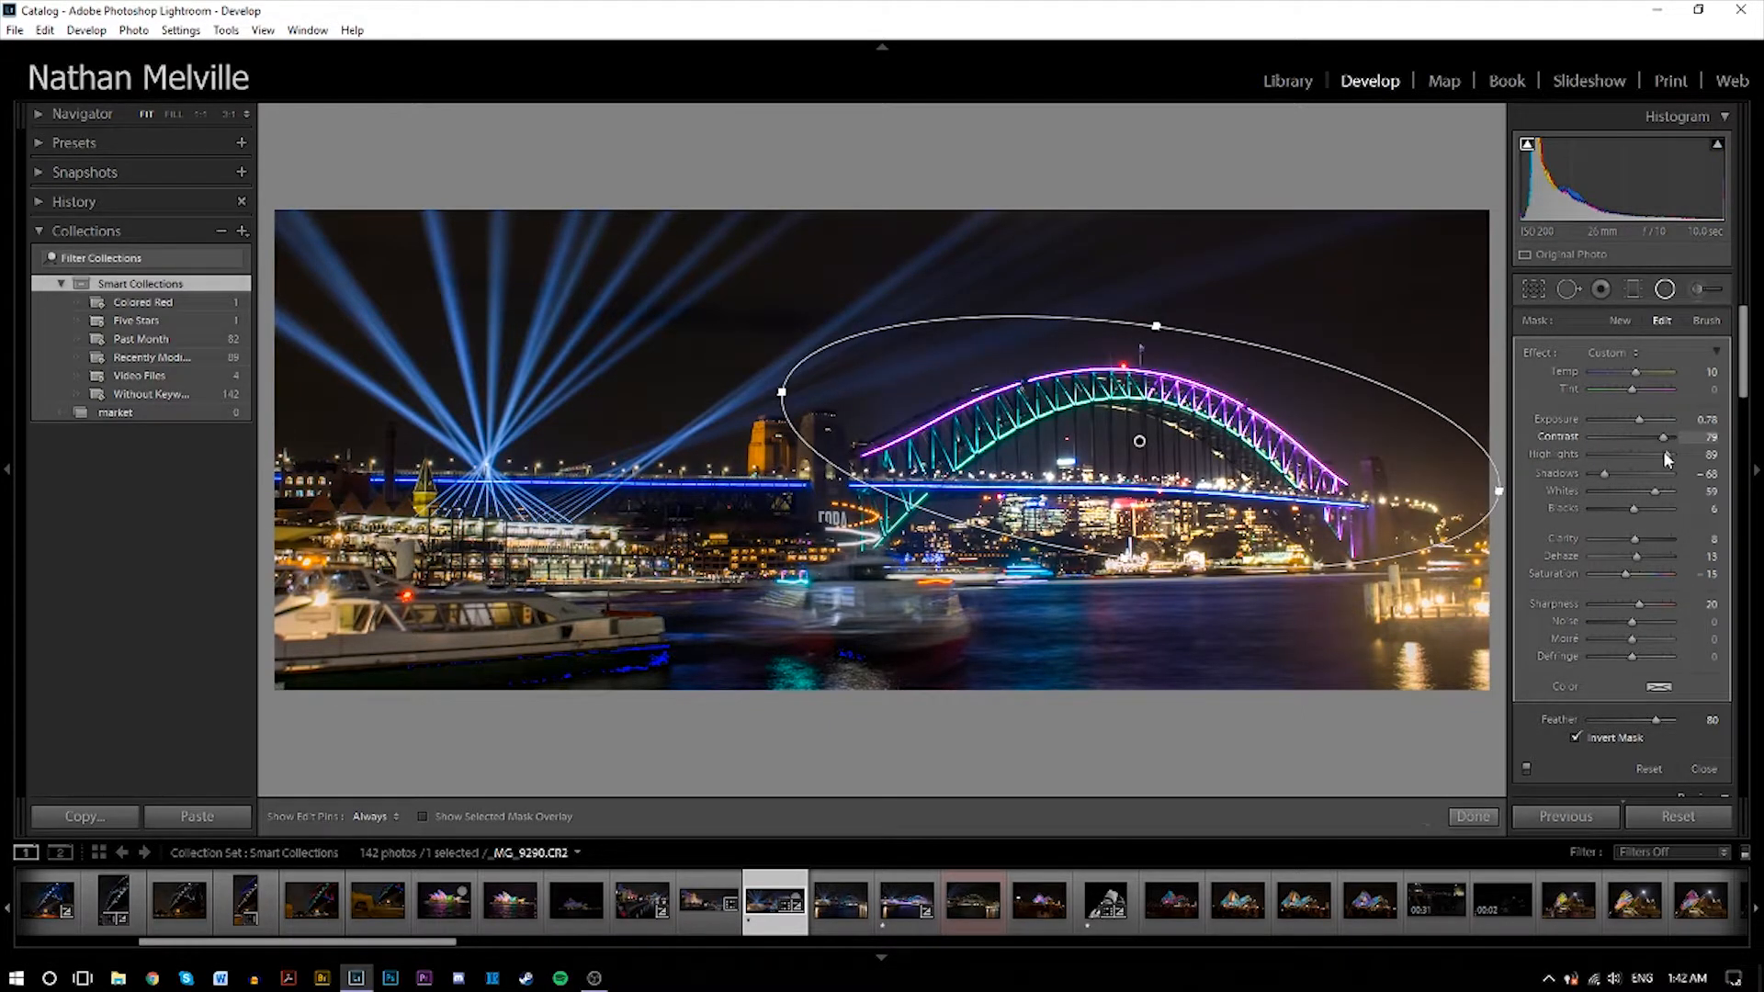
Recentre the radial filter's ellipse over the bridge arch, set its Sharpness to 24 and finish the filter.
left_click_drag(1139, 441, 1116, 451)
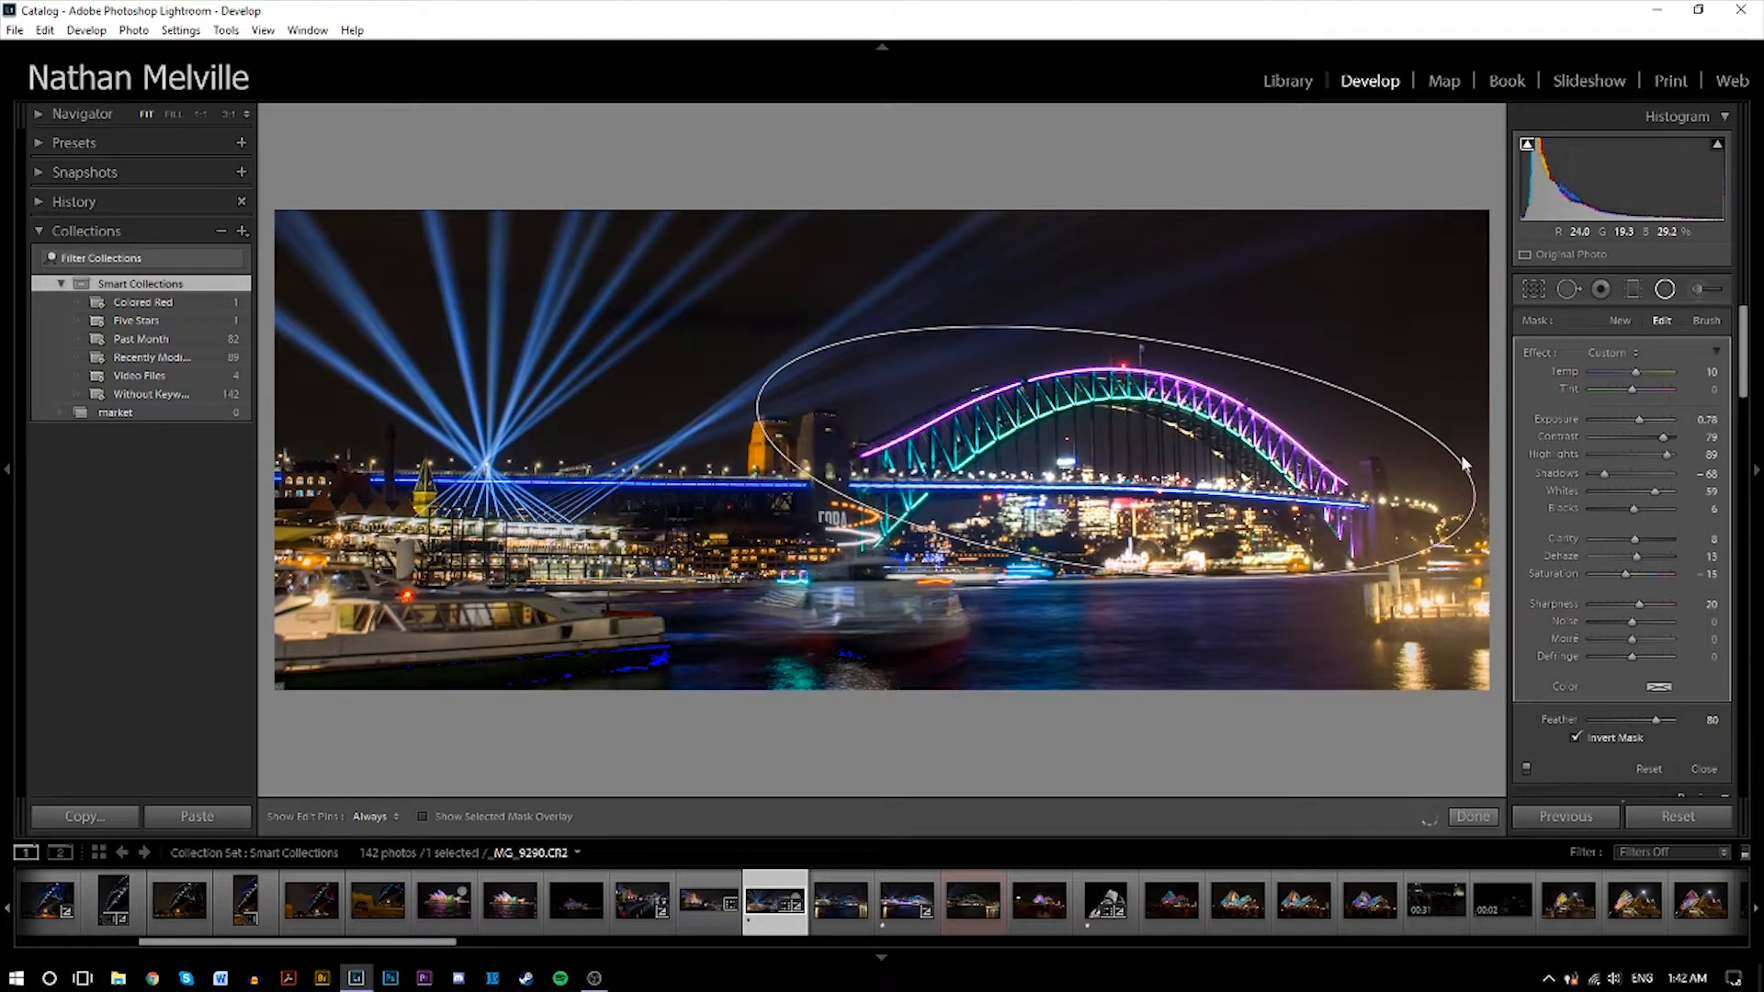
left_click_drag(1637, 608, 1643, 606)
left_click_drag(1745, 377, 1744, 408)
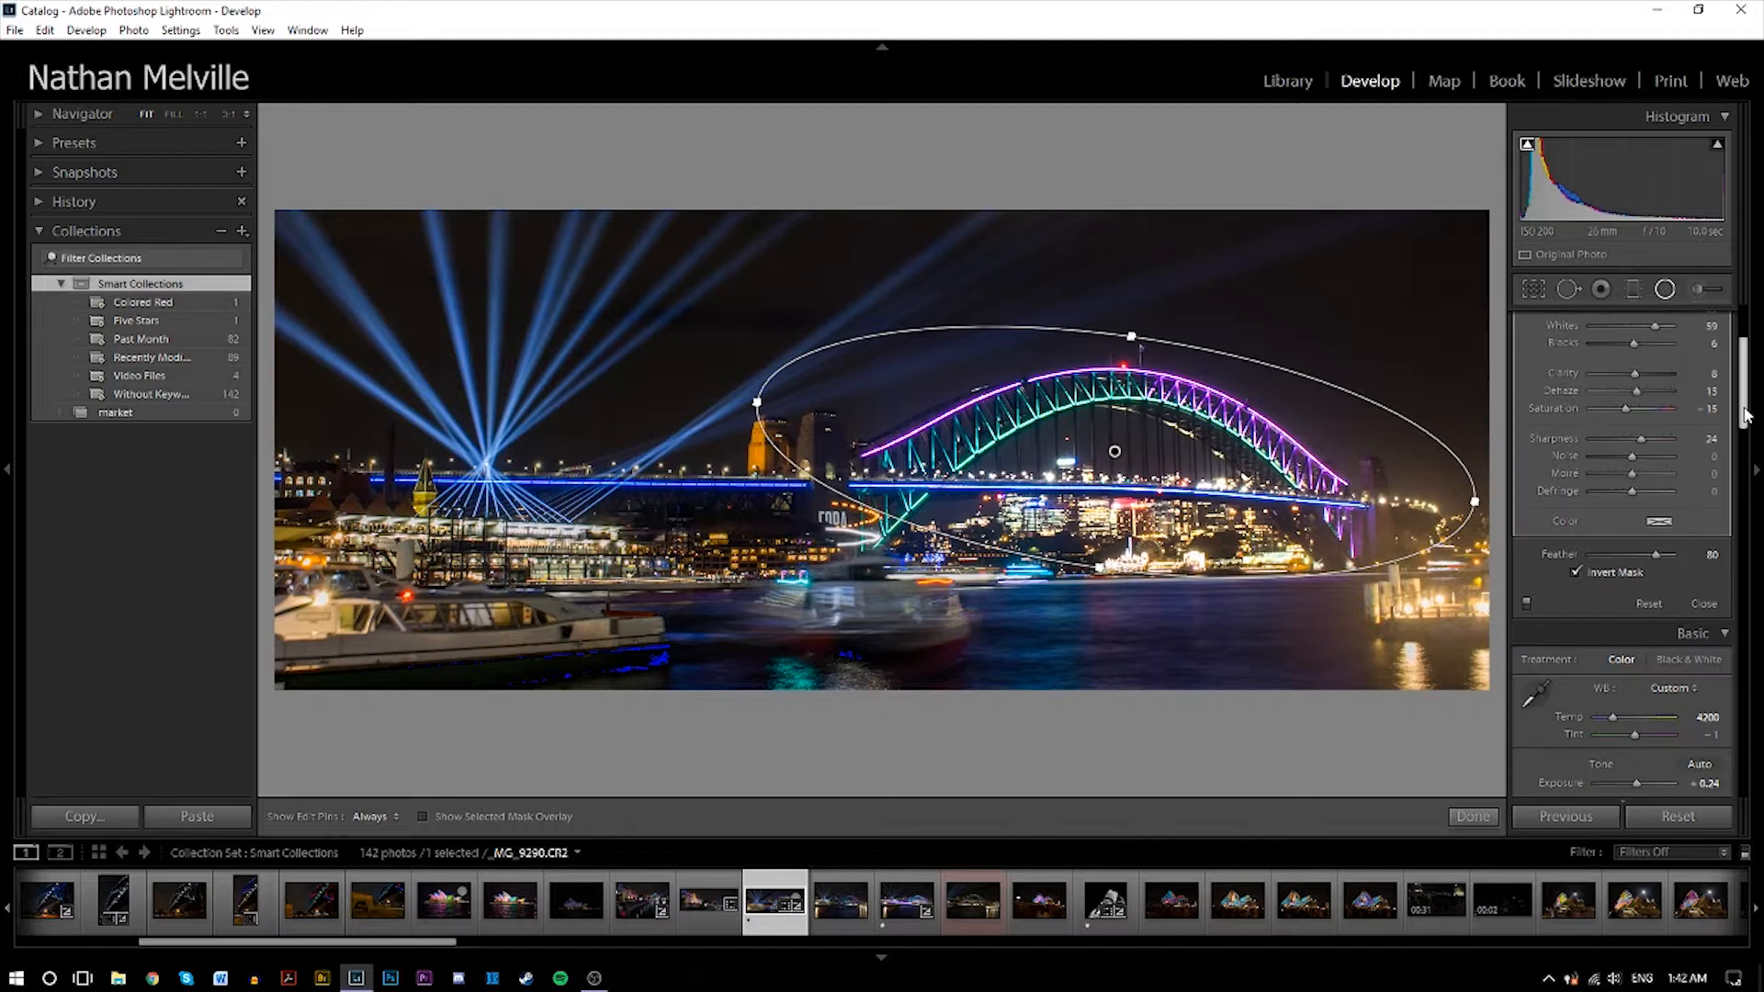
left_click(1473, 816)
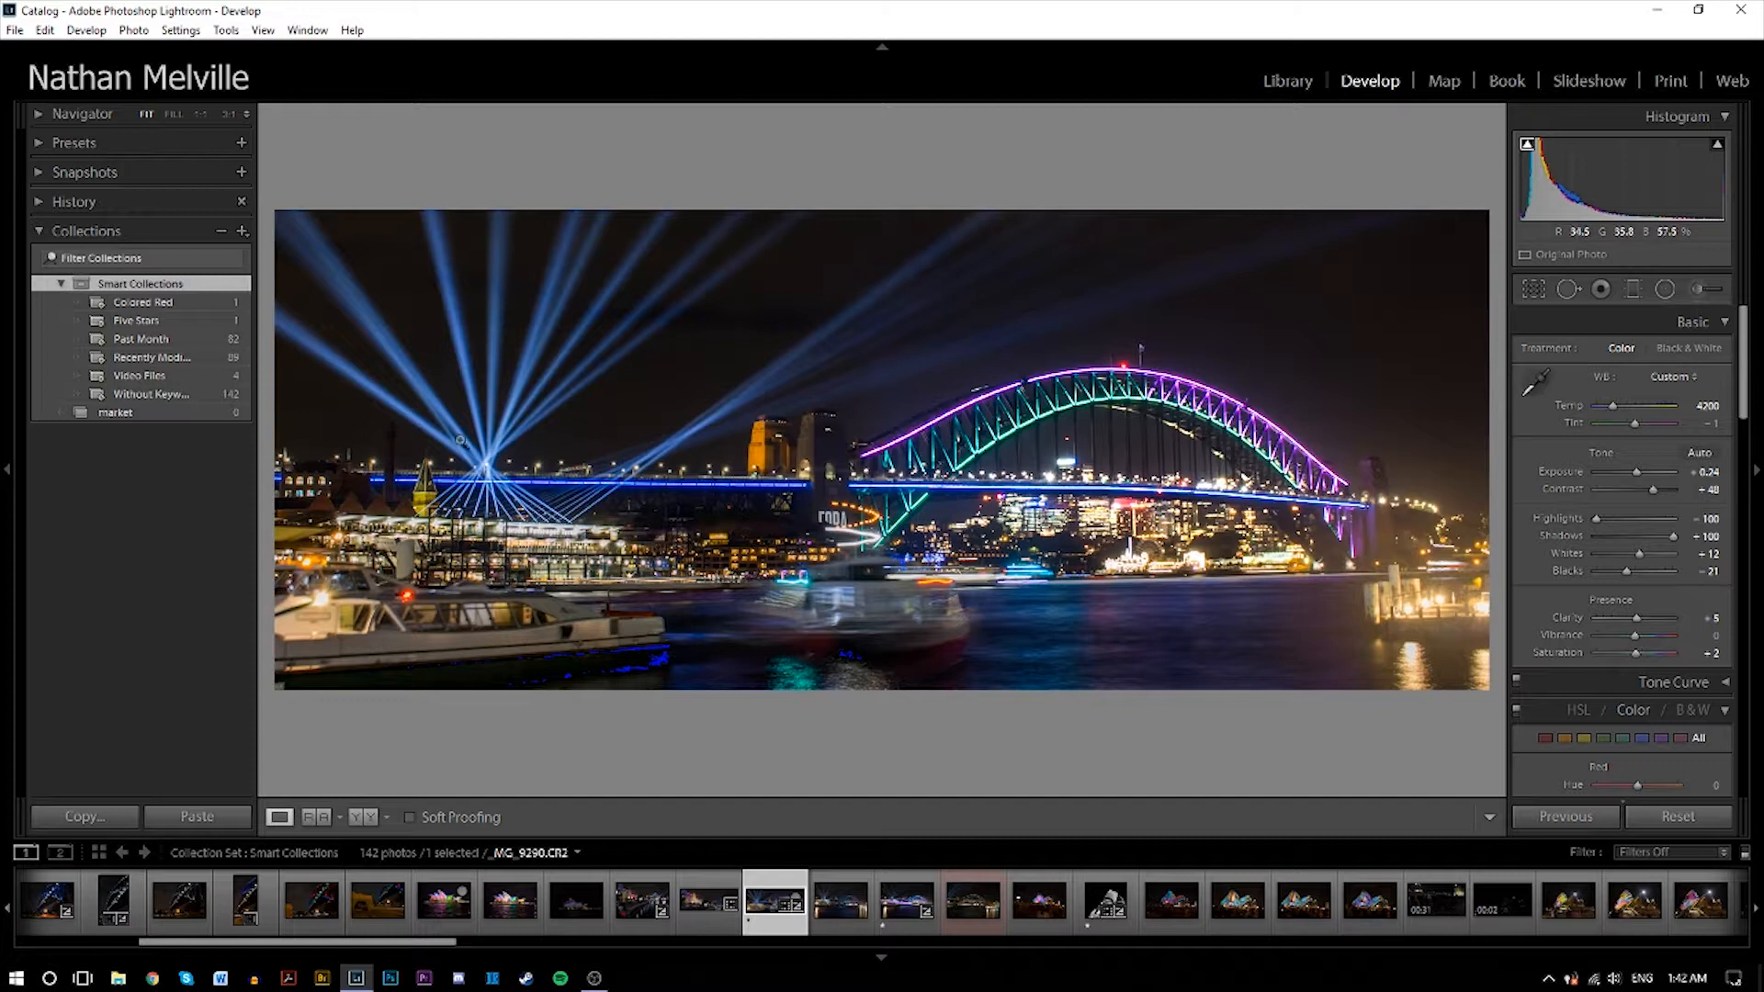
Draw a second radial filter as a large ellipse around the blue light beams in the sky.
left_click(1667, 290)
mouse_move(327, 234)
left_mouse_down()
mouse_move(401, 349)
mouse_move(553, 463)
left_mouse_up()
left_click_drag(421, 462, 689, 485)
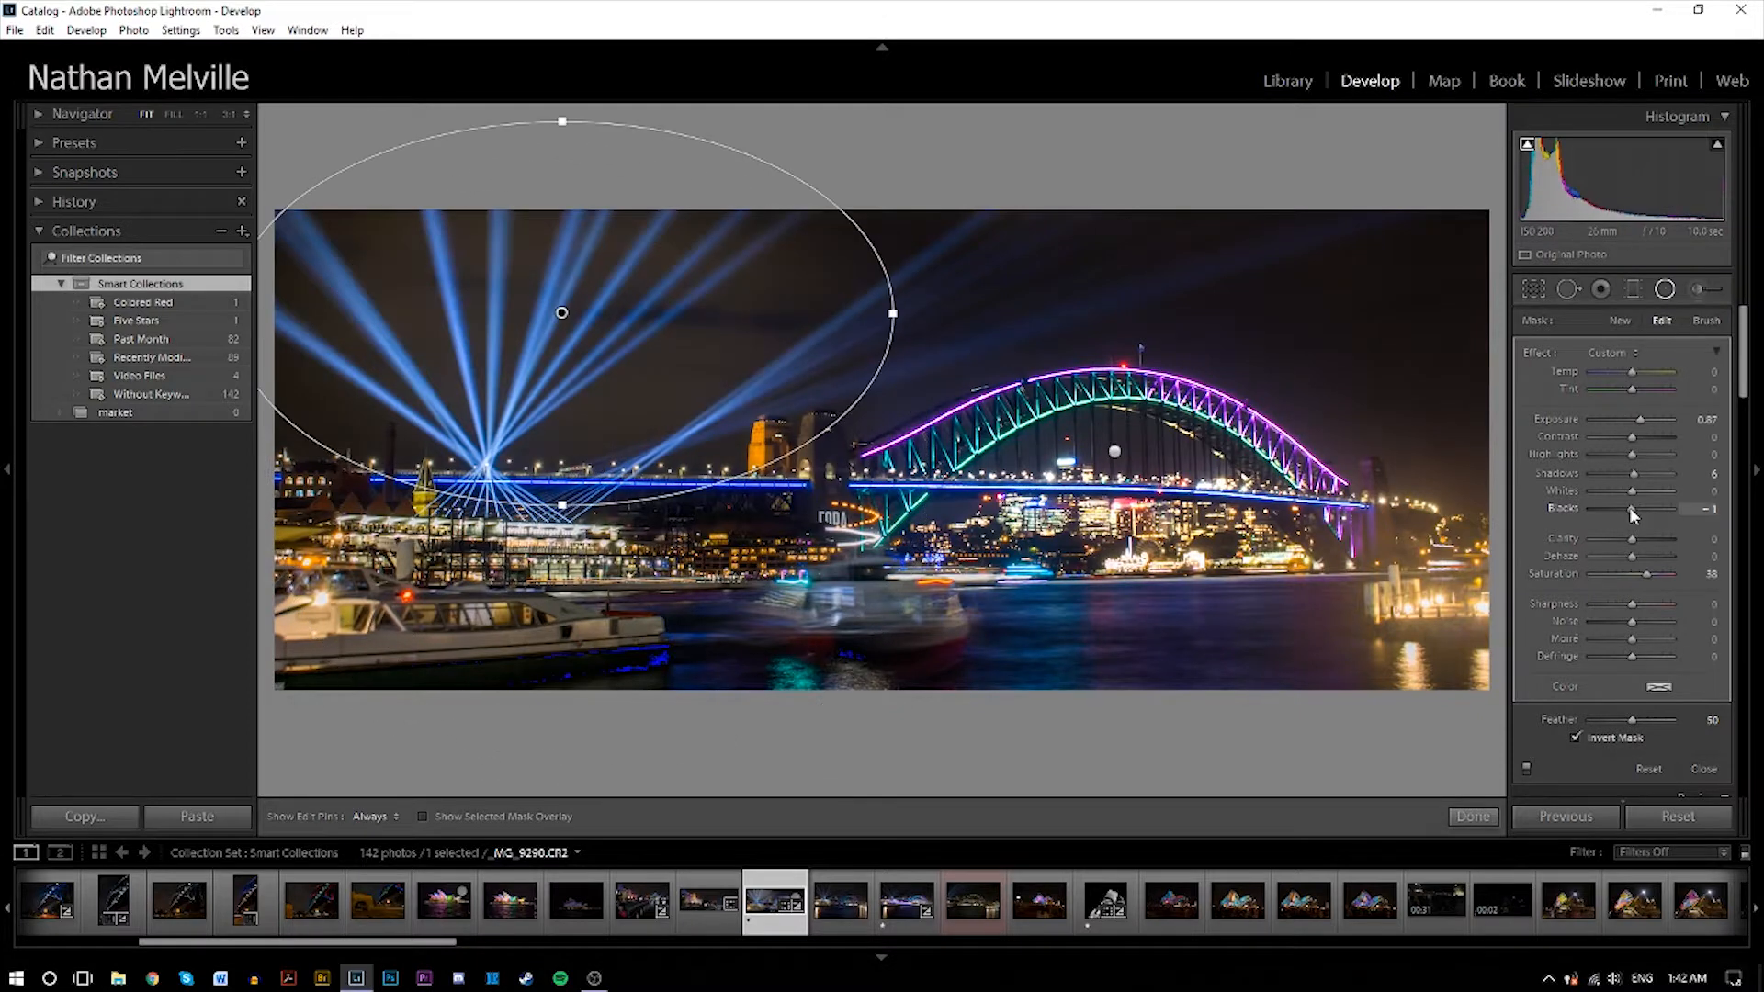
Set the light-beam radial filter's Exposure to 1.06, Shadows 6, Blacks 1, Clarity -6 and Dehaze 13.
left_click_drag(1633, 509, 1632, 513)
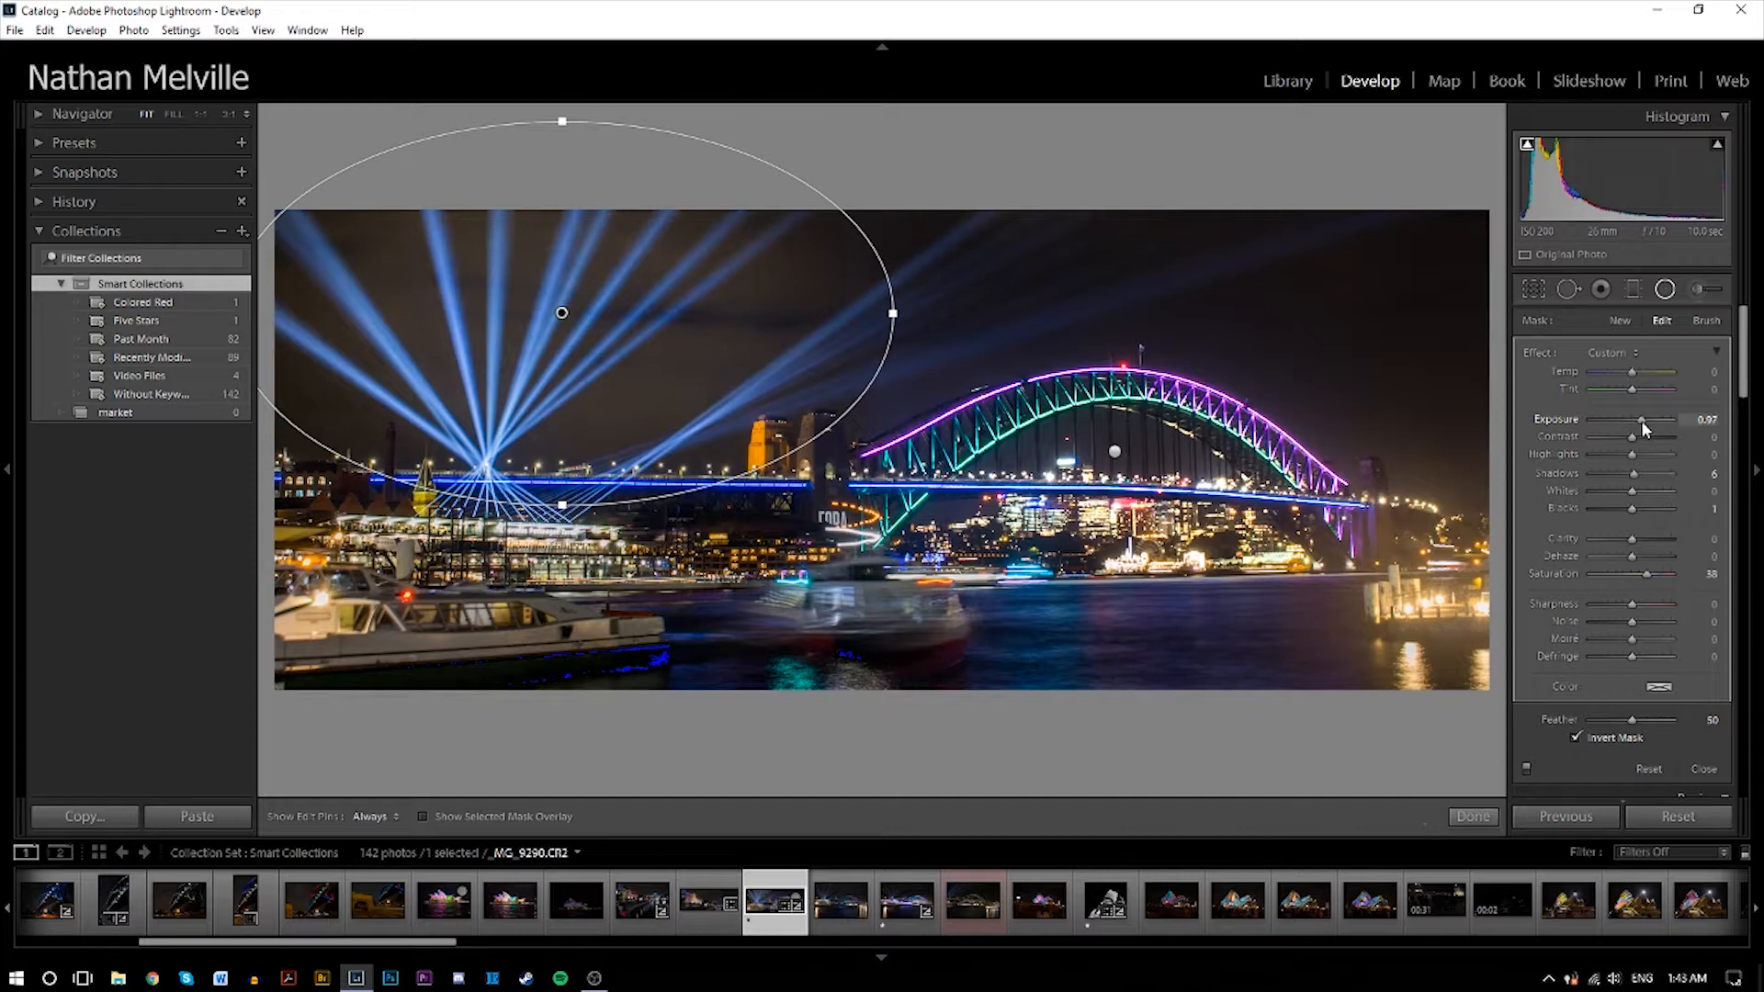
left_click_drag(1632, 538, 1634, 555)
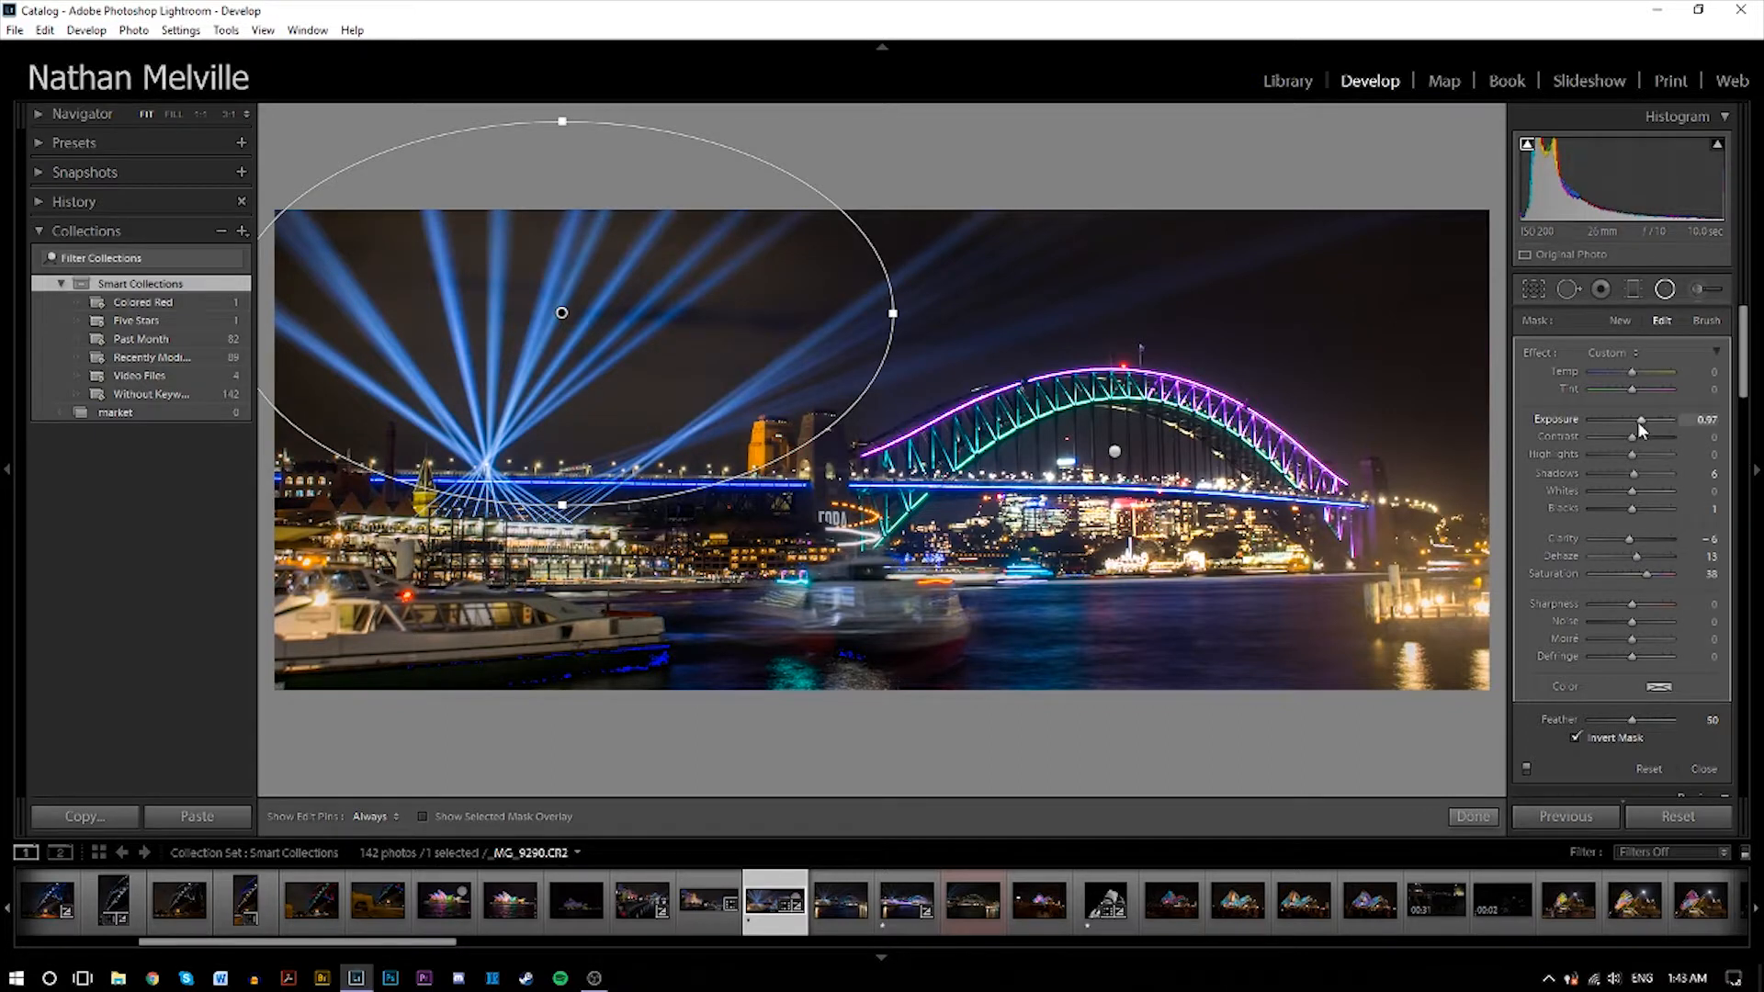
left_click_drag(1637, 421, 1640, 421)
Stretch and tilt the light-beam filter across the sky and bridge, set Highlights to -26 and Whites to -3, and finish the filter.
left_click_drag(894, 313, 1517, 317)
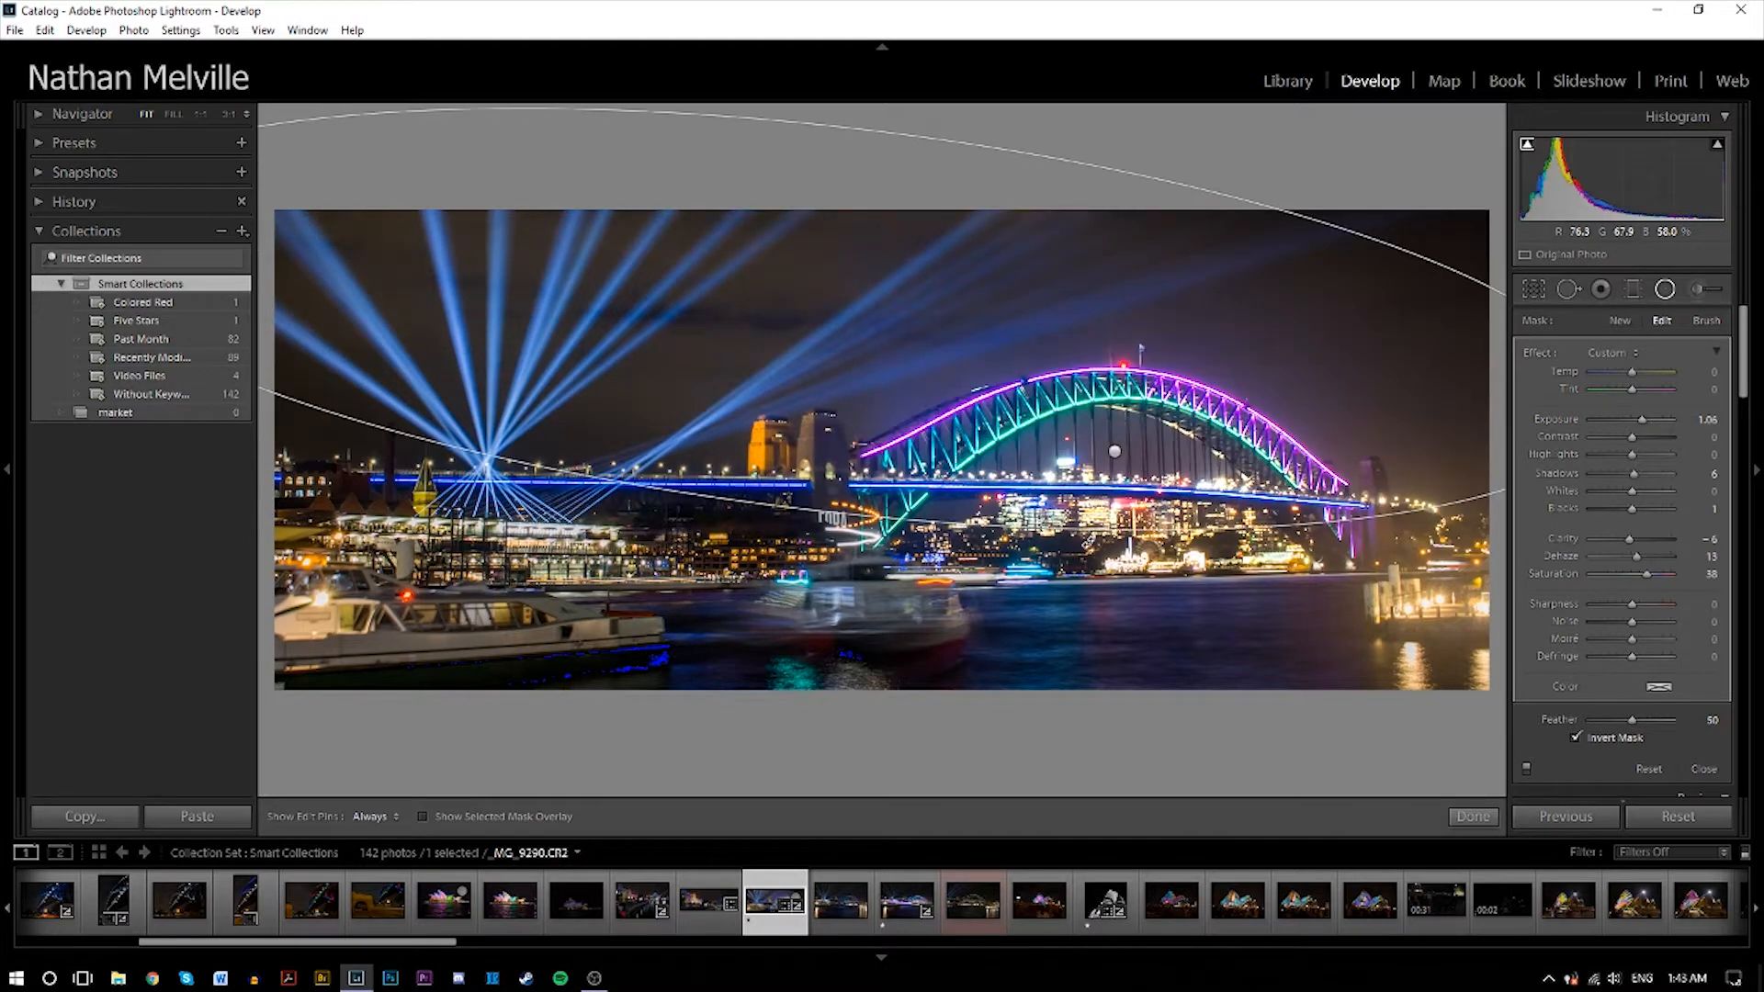
mouse_move(856, 127)
left_mouse_down()
mouse_move(908, 46)
mouse_move(898, 181)
mouse_move(873, 129)
left_mouse_up()
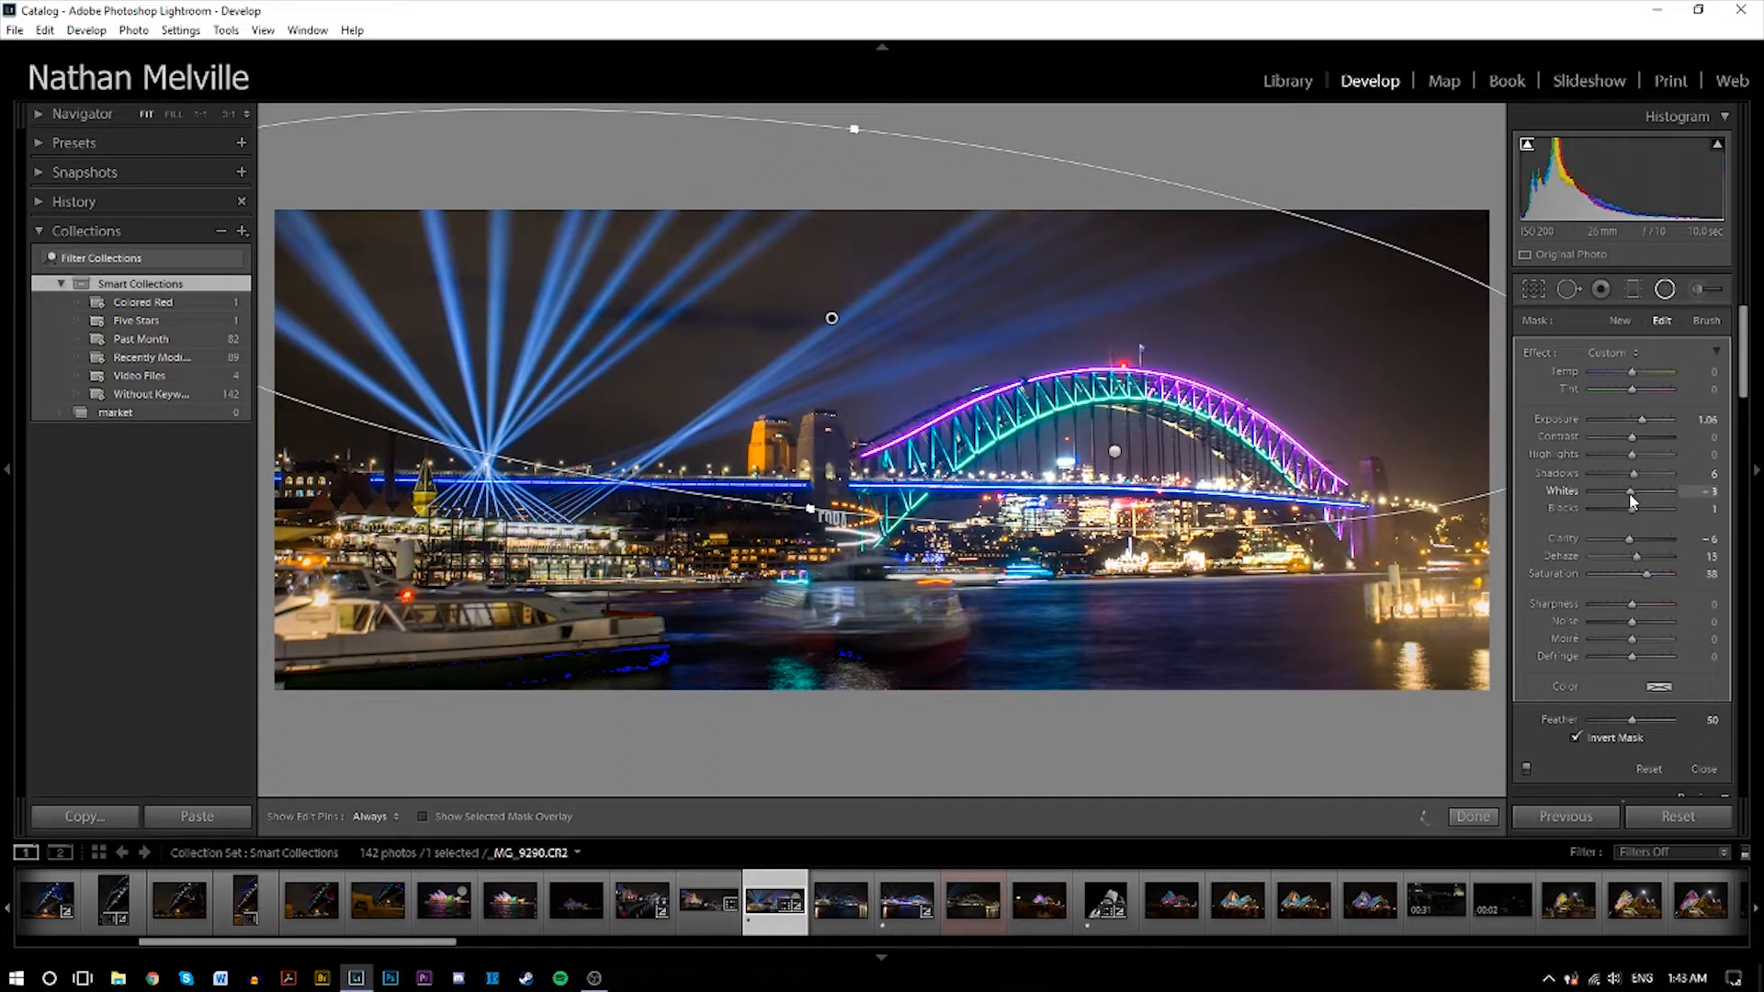
left_click_drag(1632, 454, 1621, 454)
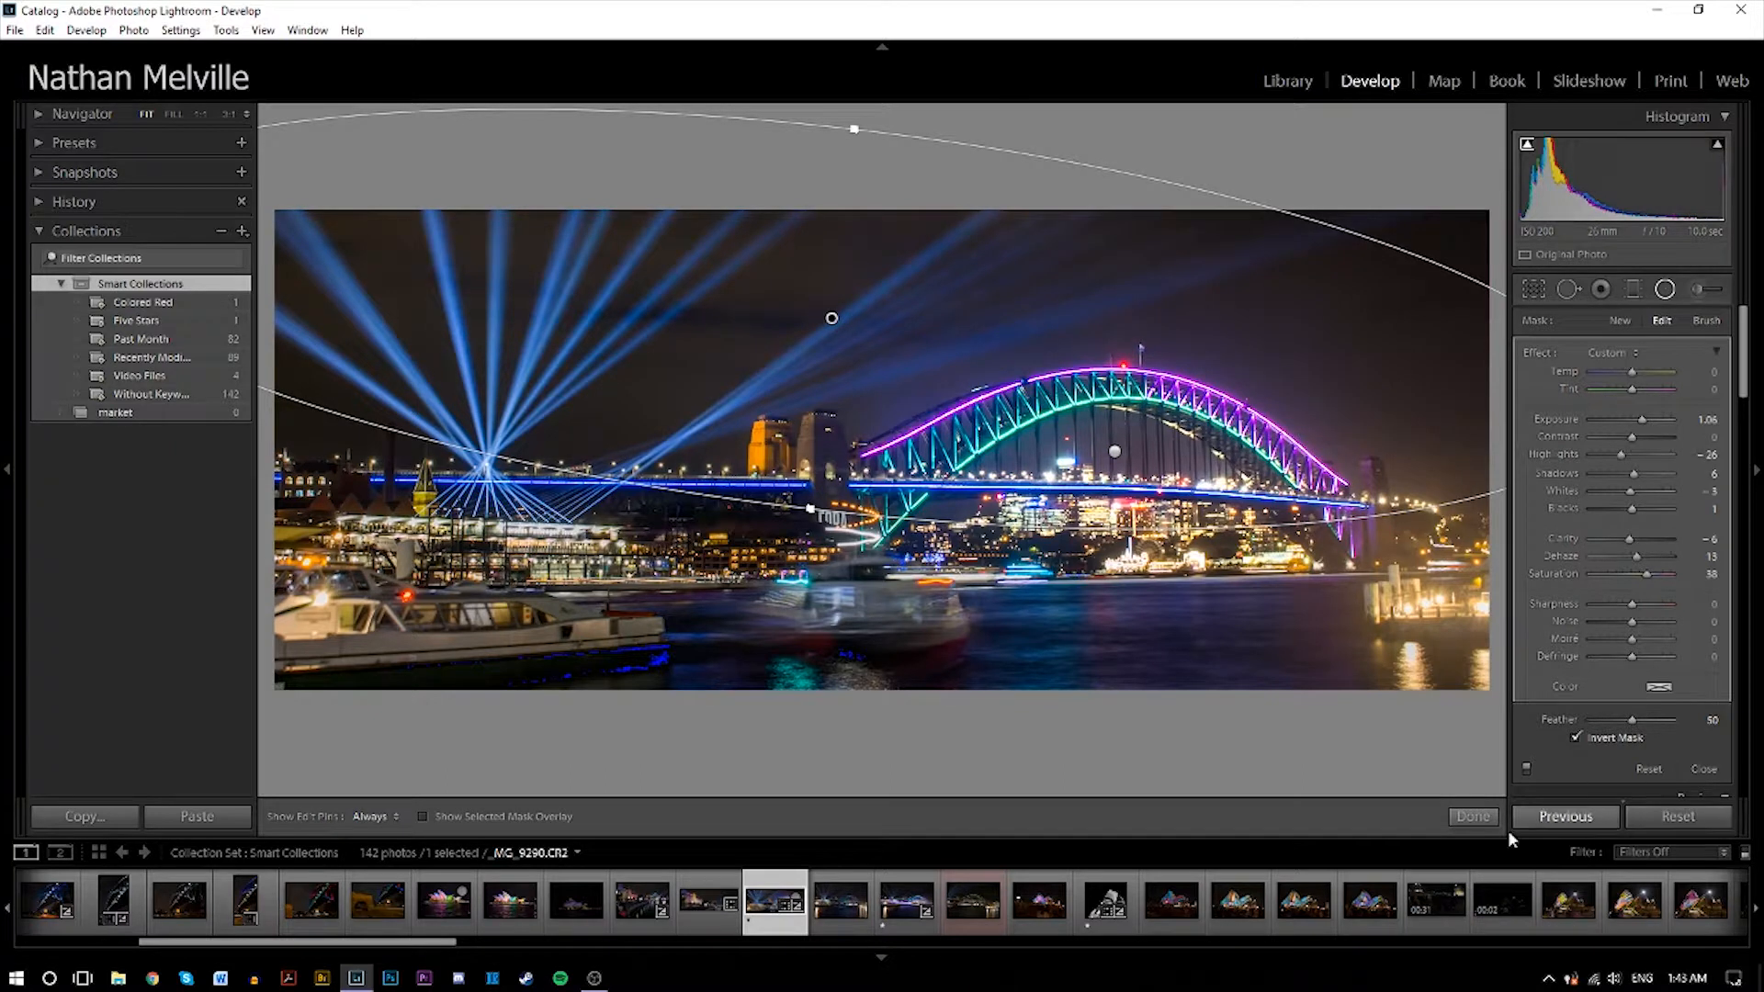
left_click(1471, 816)
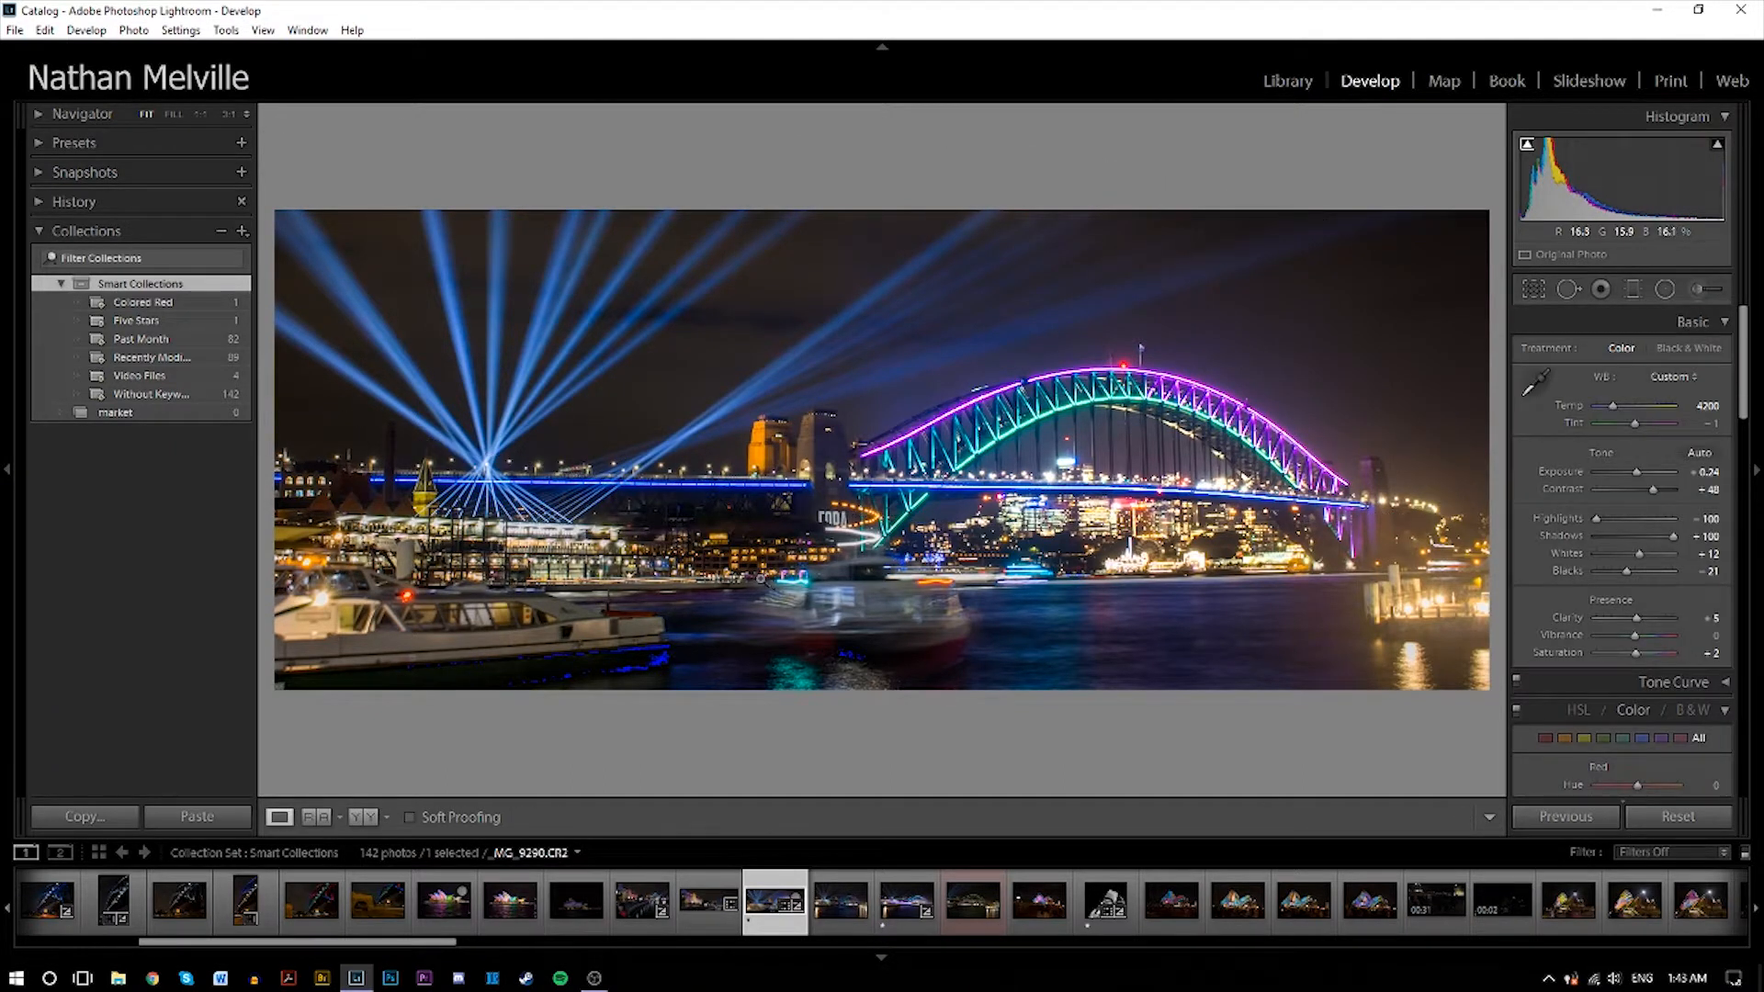
Compare the photo's before and after versions side by side, including zoomed-in details, and return to the single view.
left_click(362, 819)
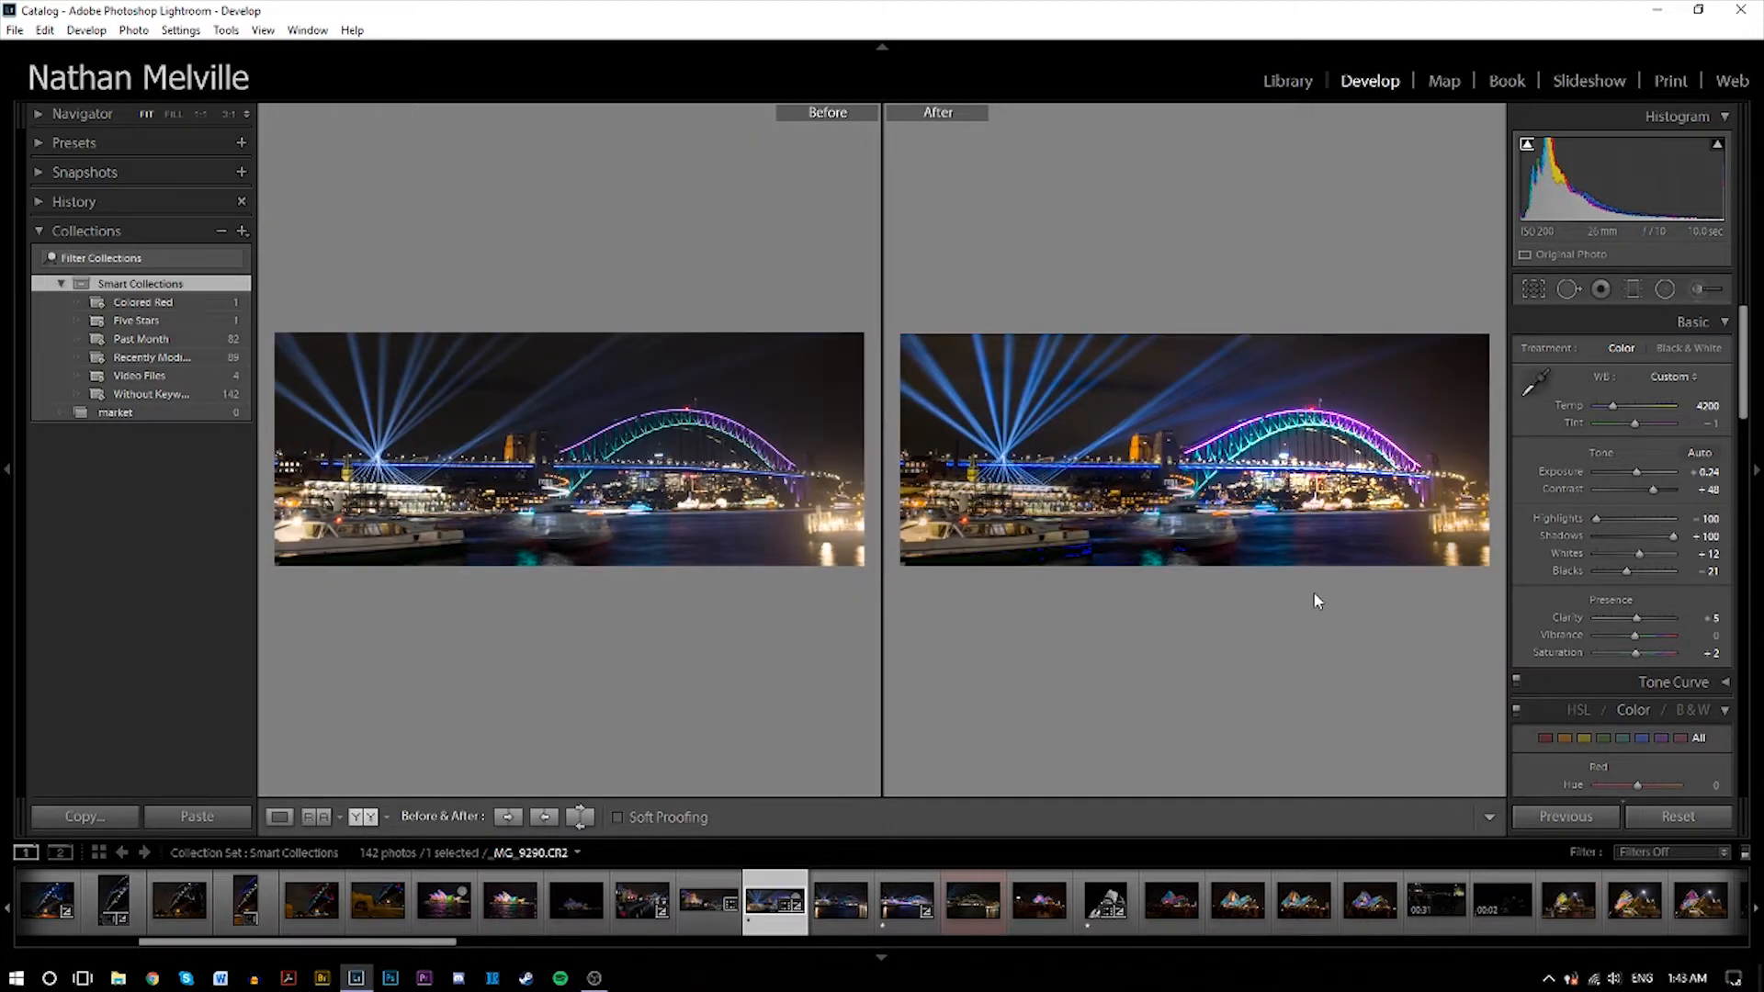
left_click_drag(700, 337, 741, 576)
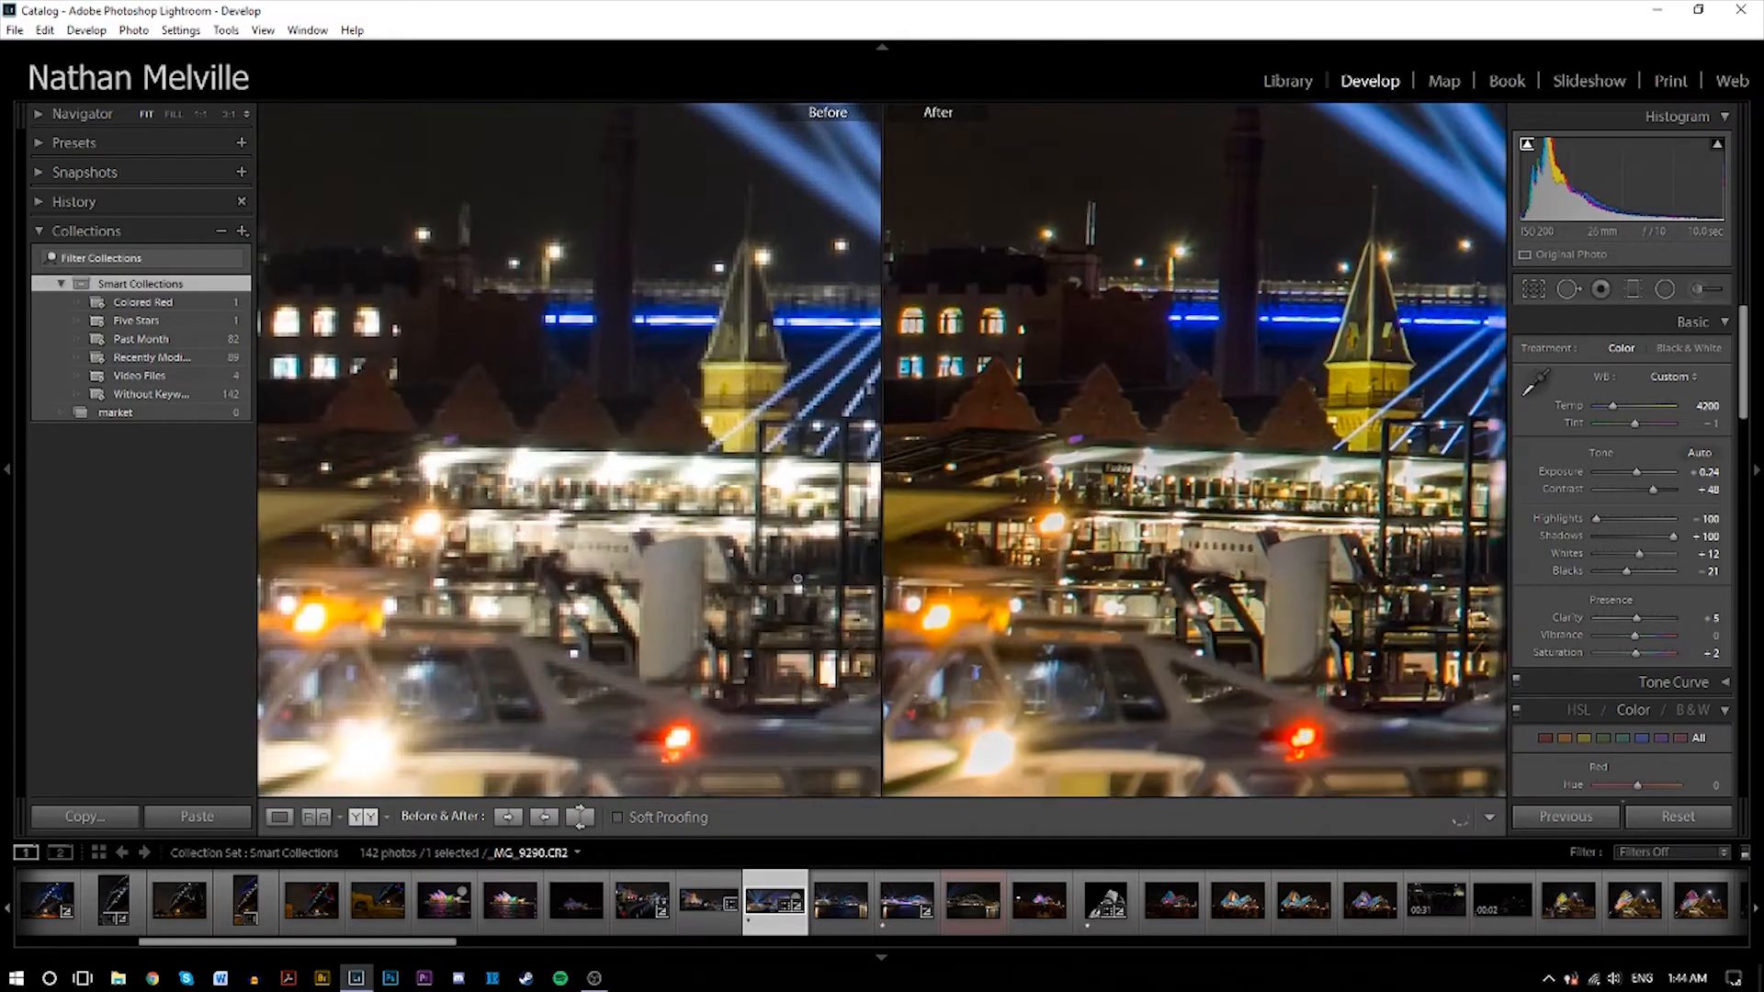
left_click(742, 576)
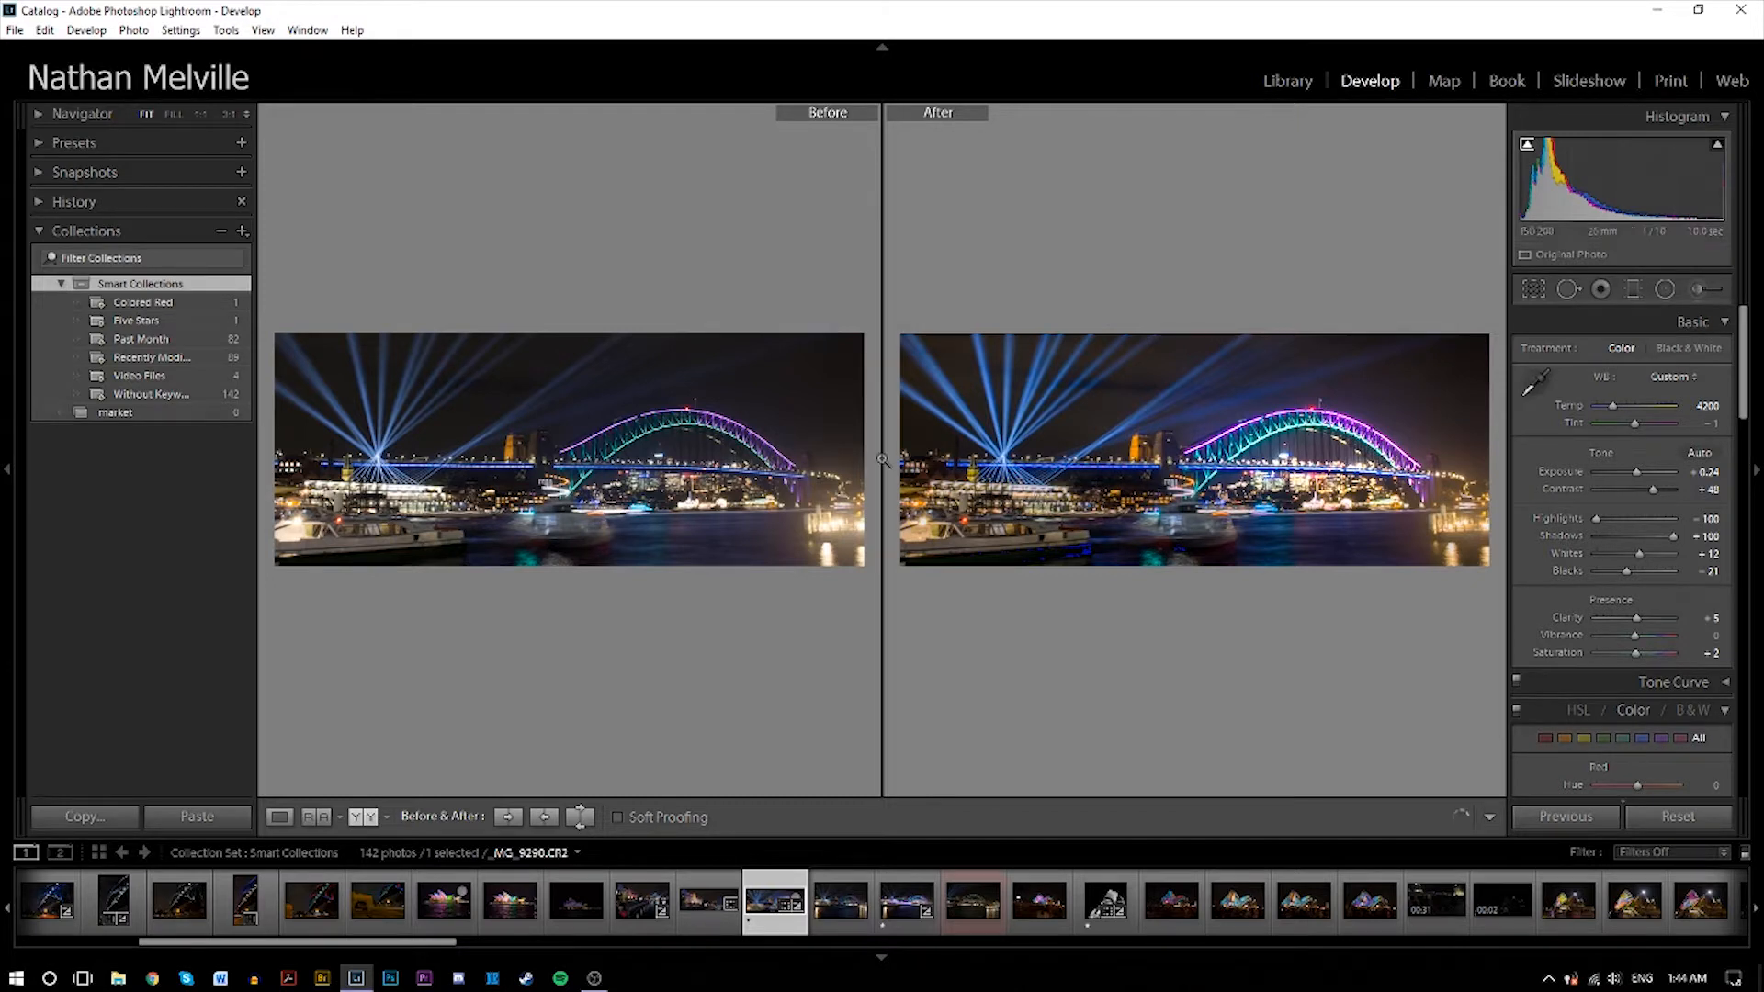
left_click(1323, 487)
left_click(1275, 406)
key("y")
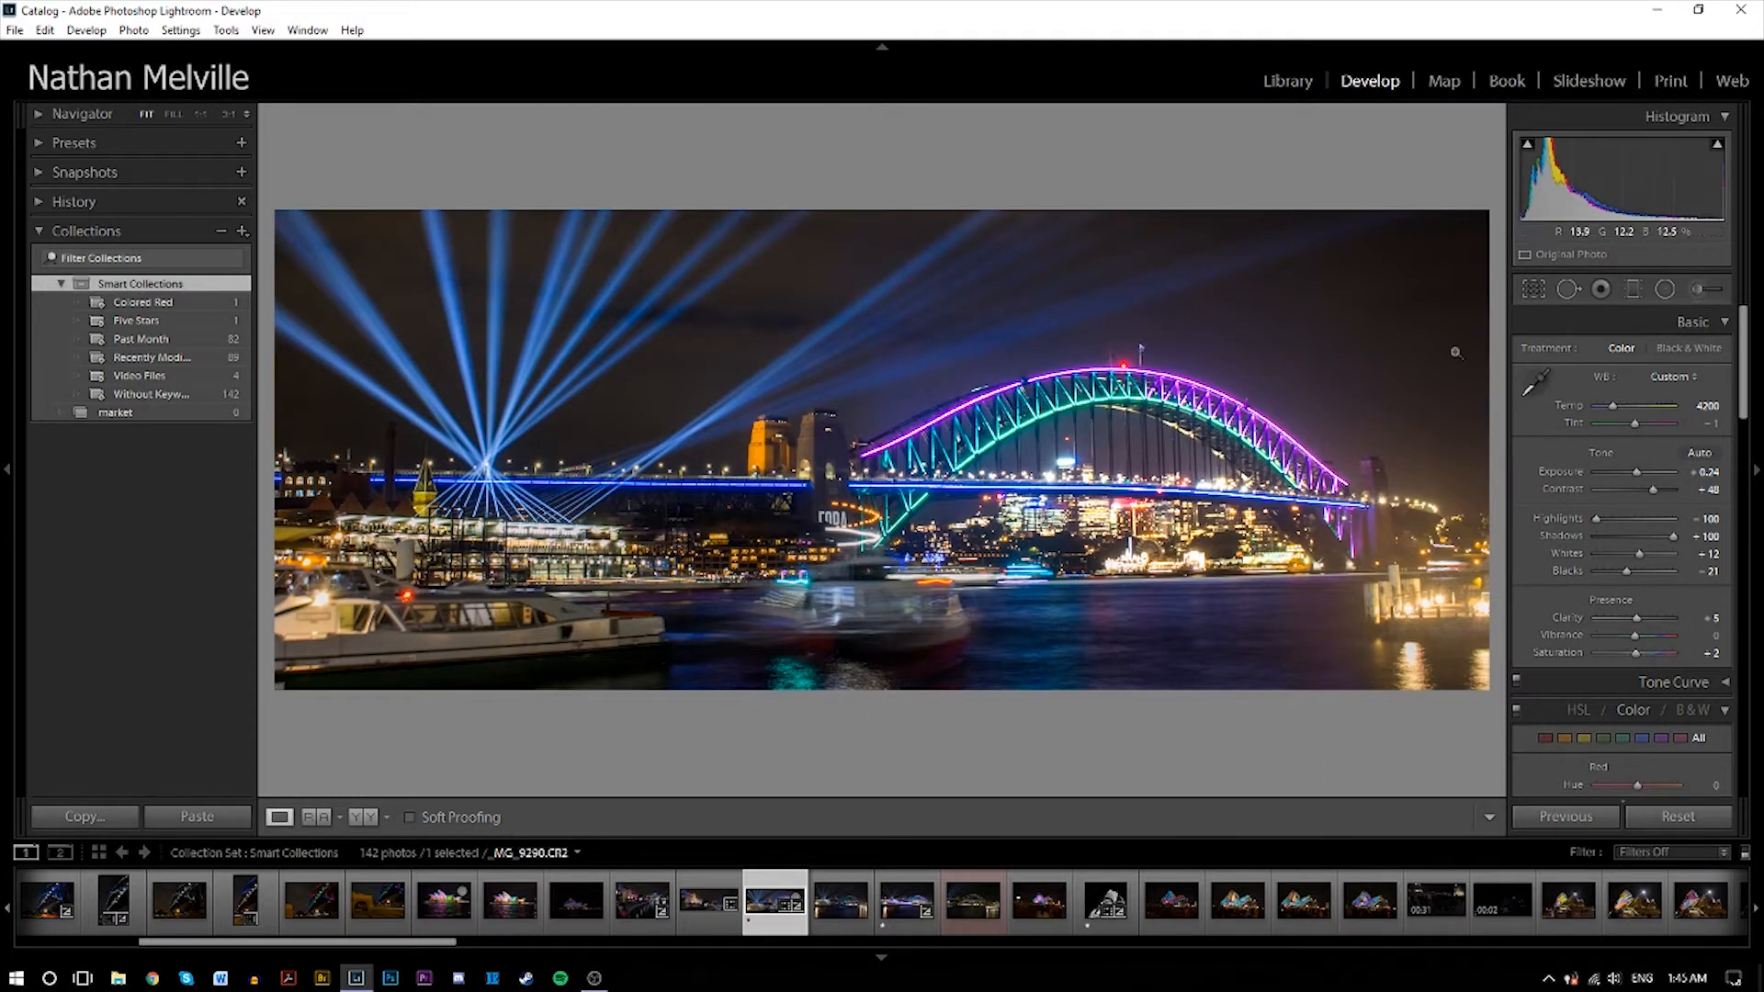
Examine the photo's shadow and highlight clipping with the overlays, leaving only the shadow clipping overlay on.
left_click(1527, 144)
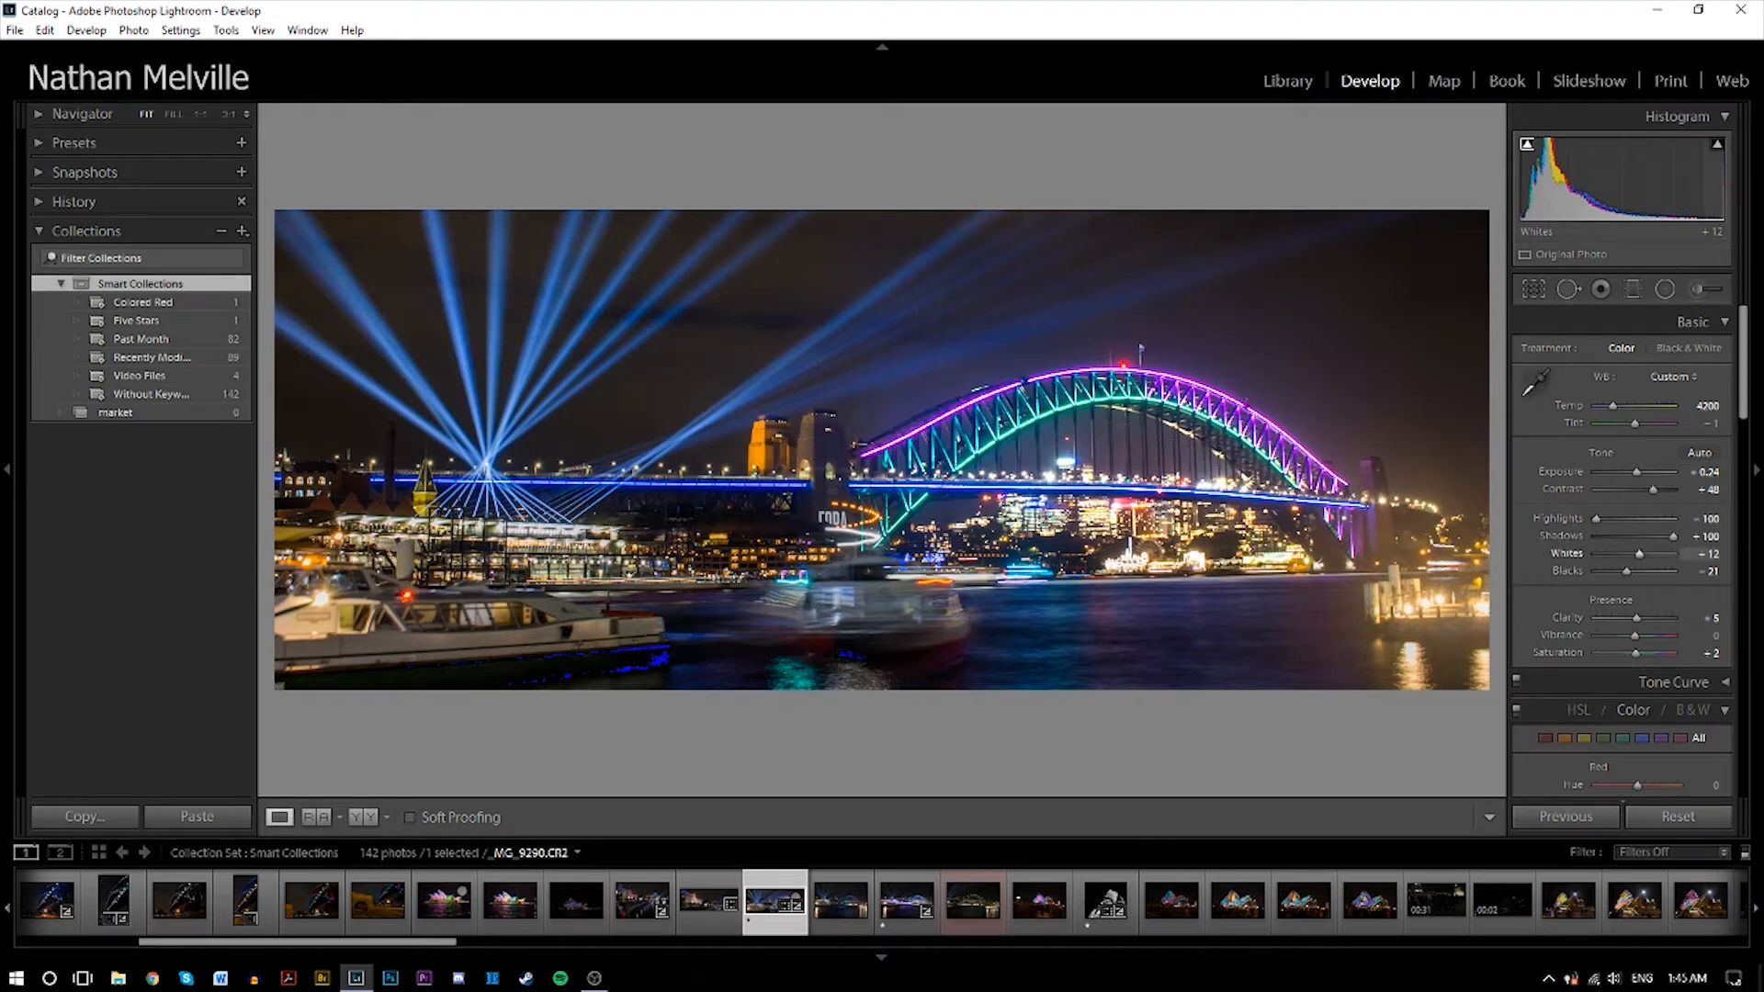
key("j")
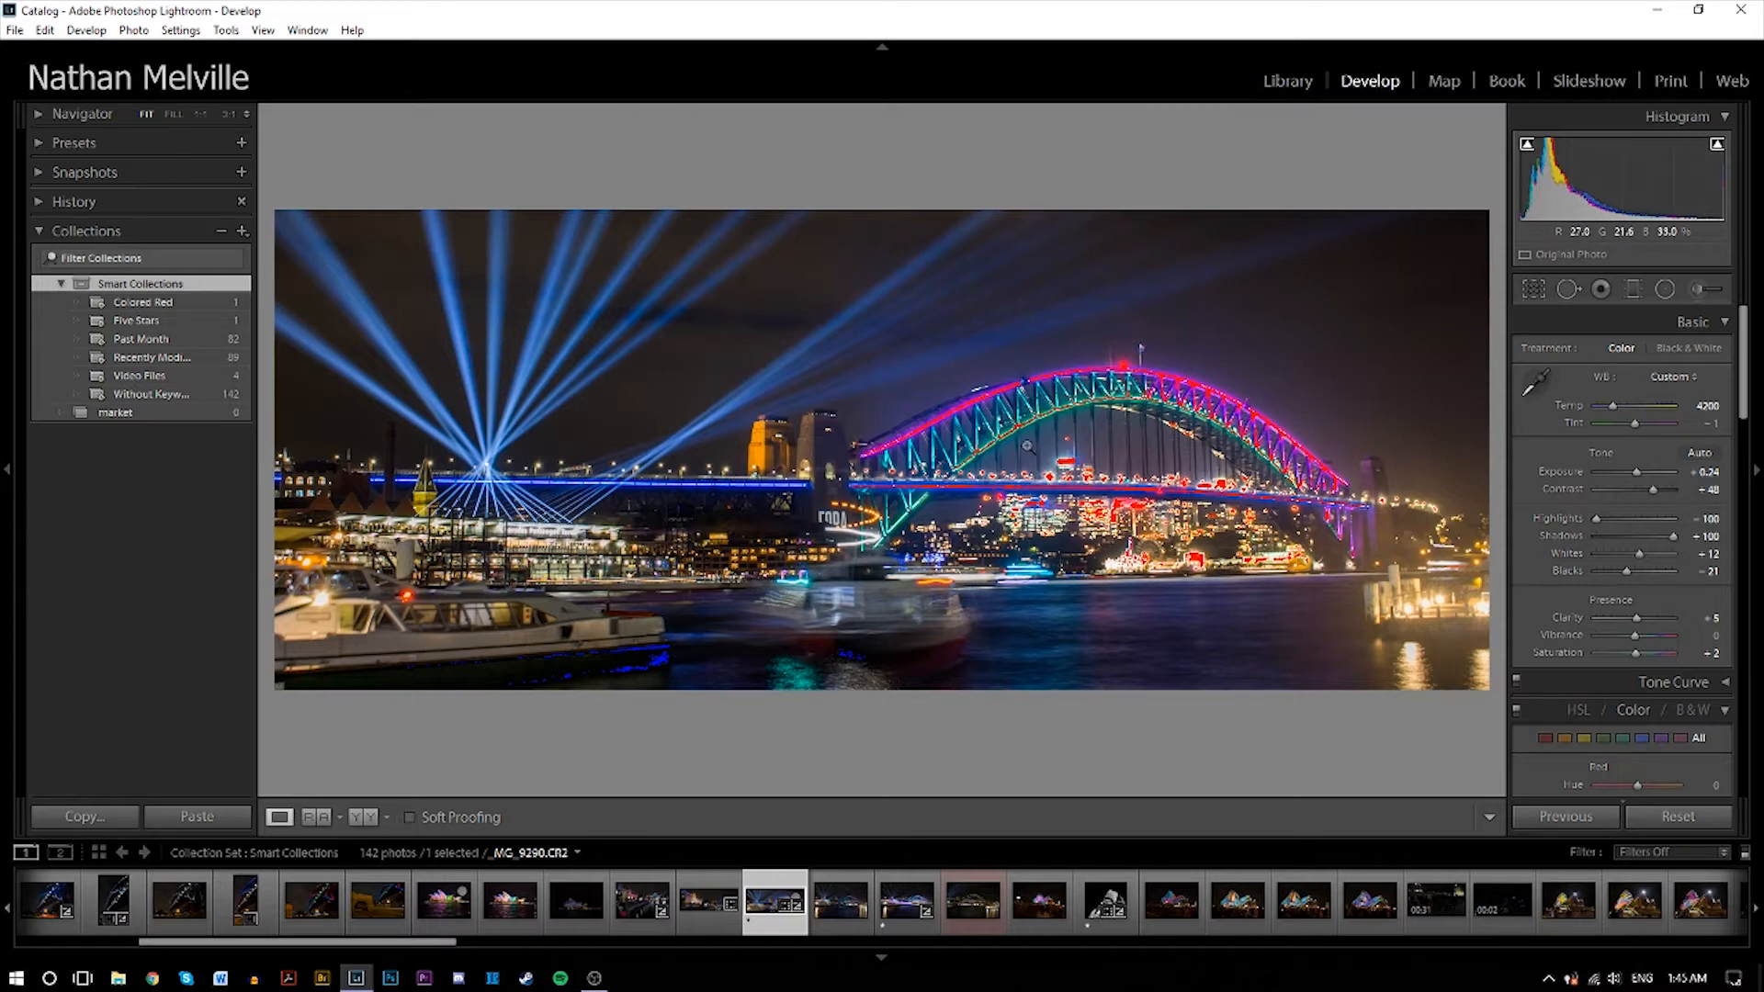
left_click(1716, 147)
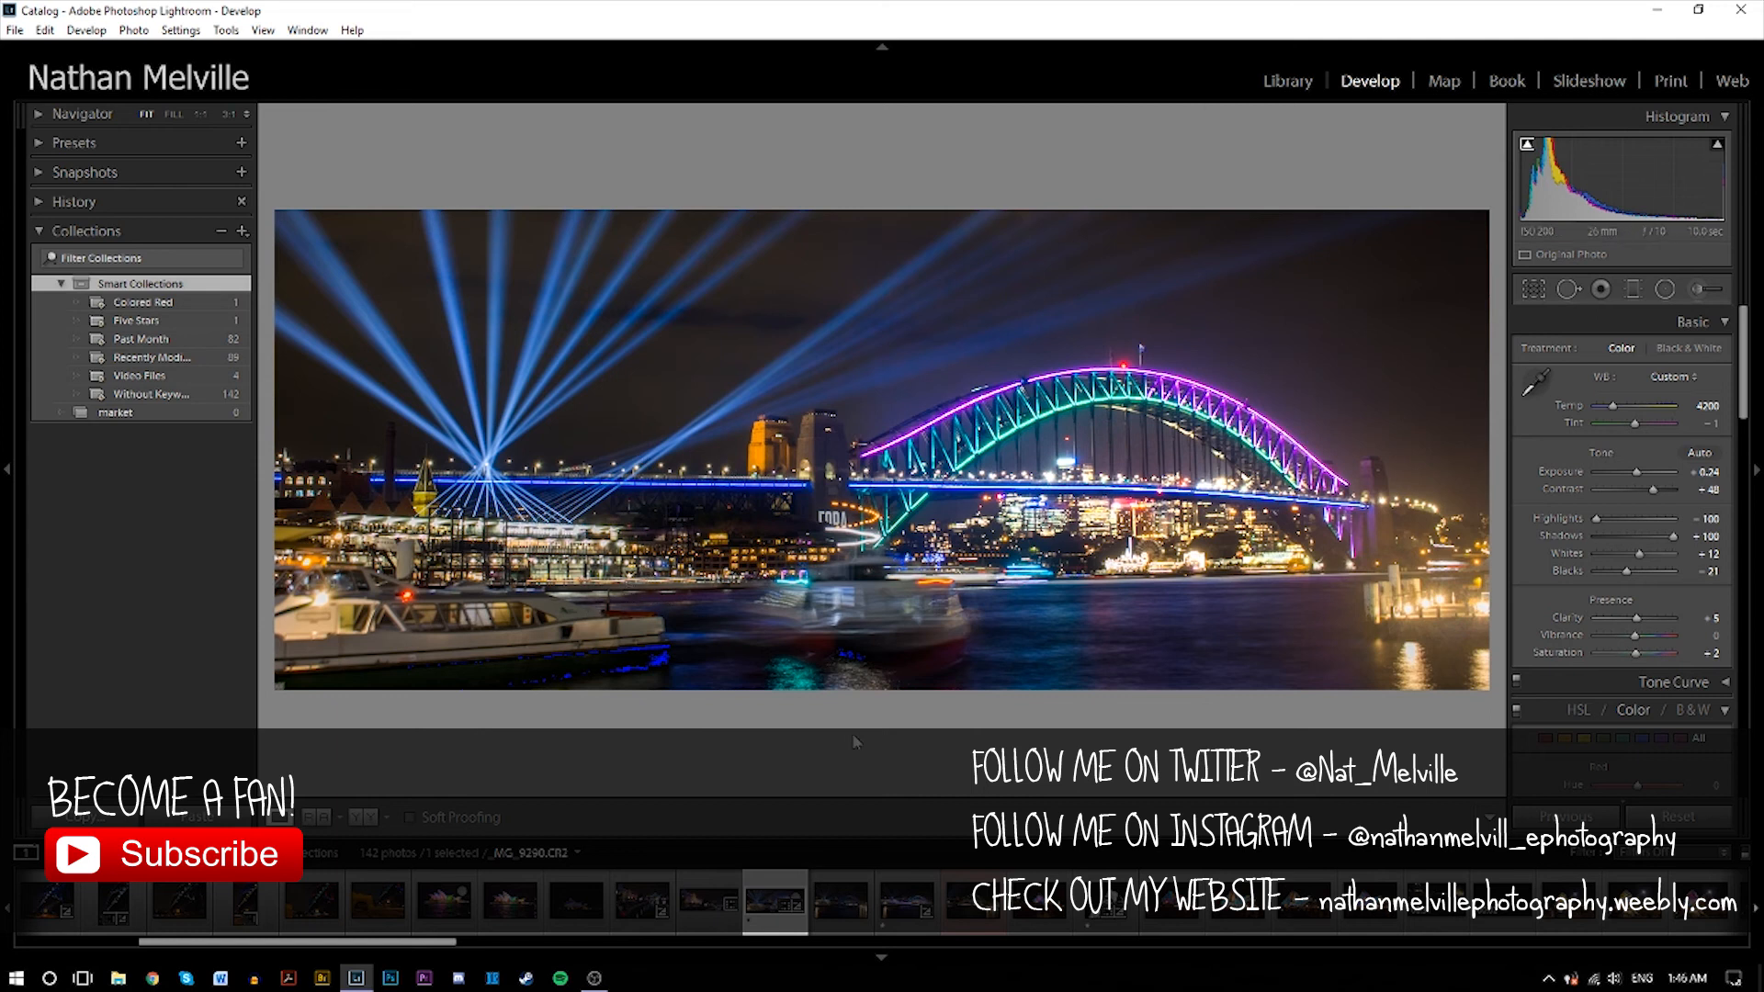
mouse_move(595, 978)
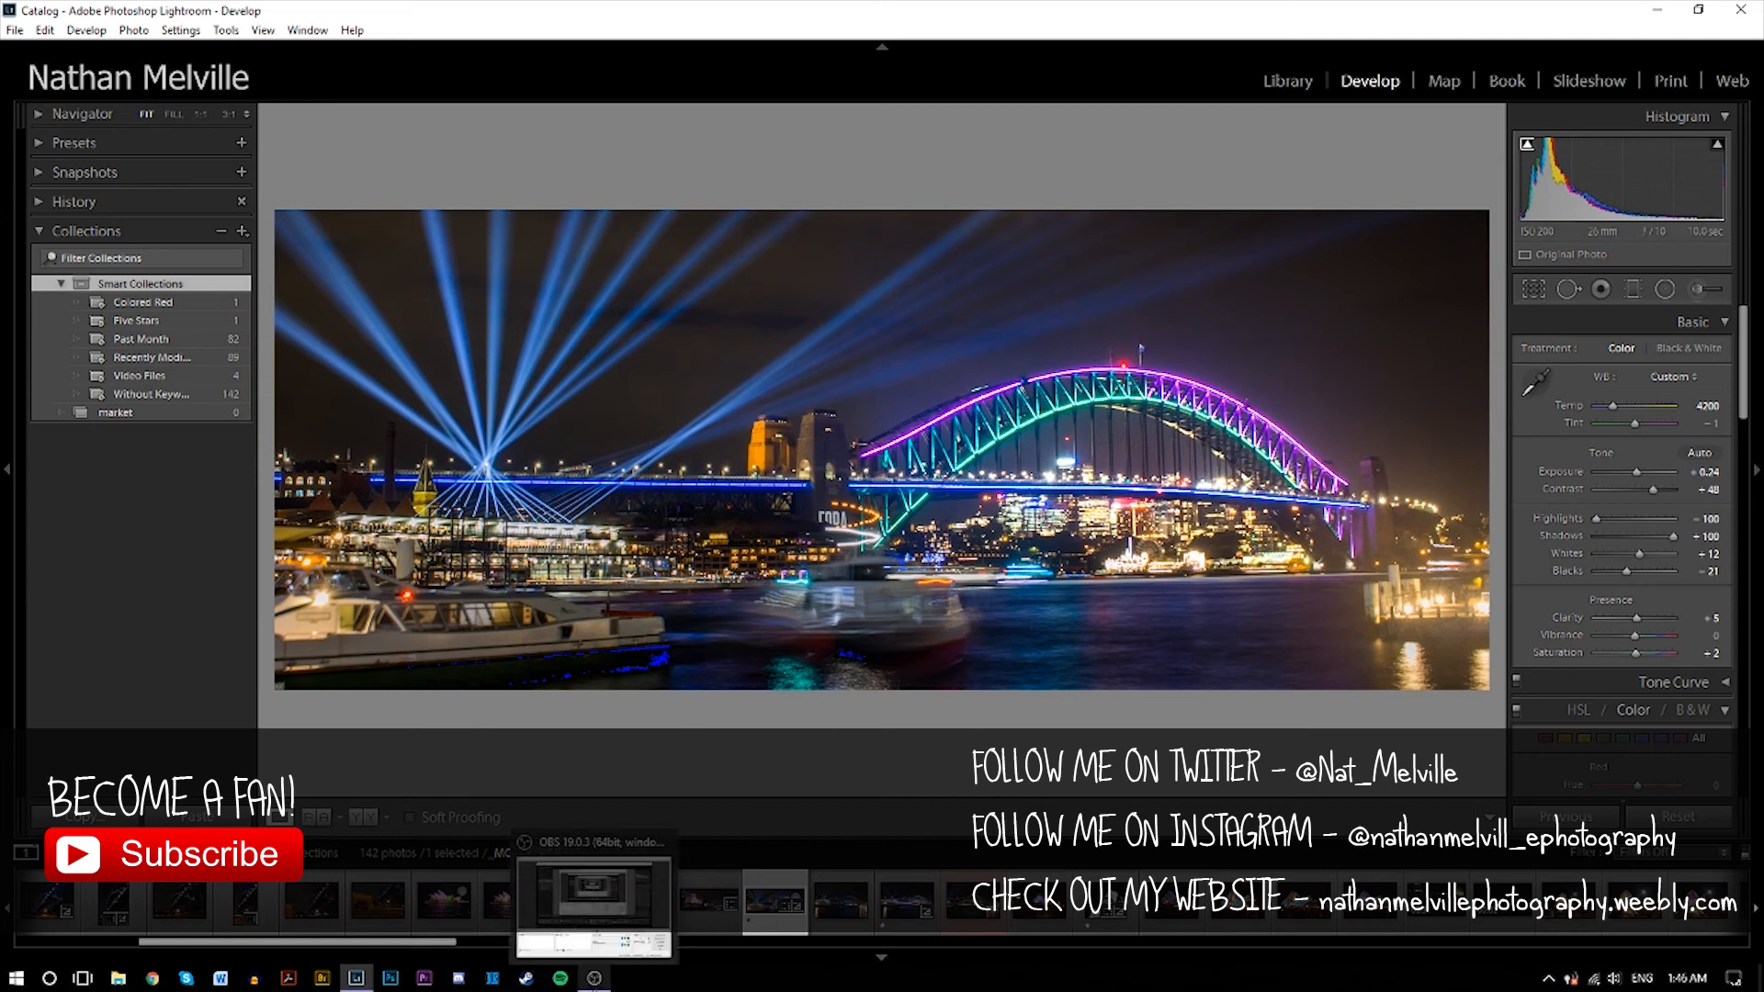